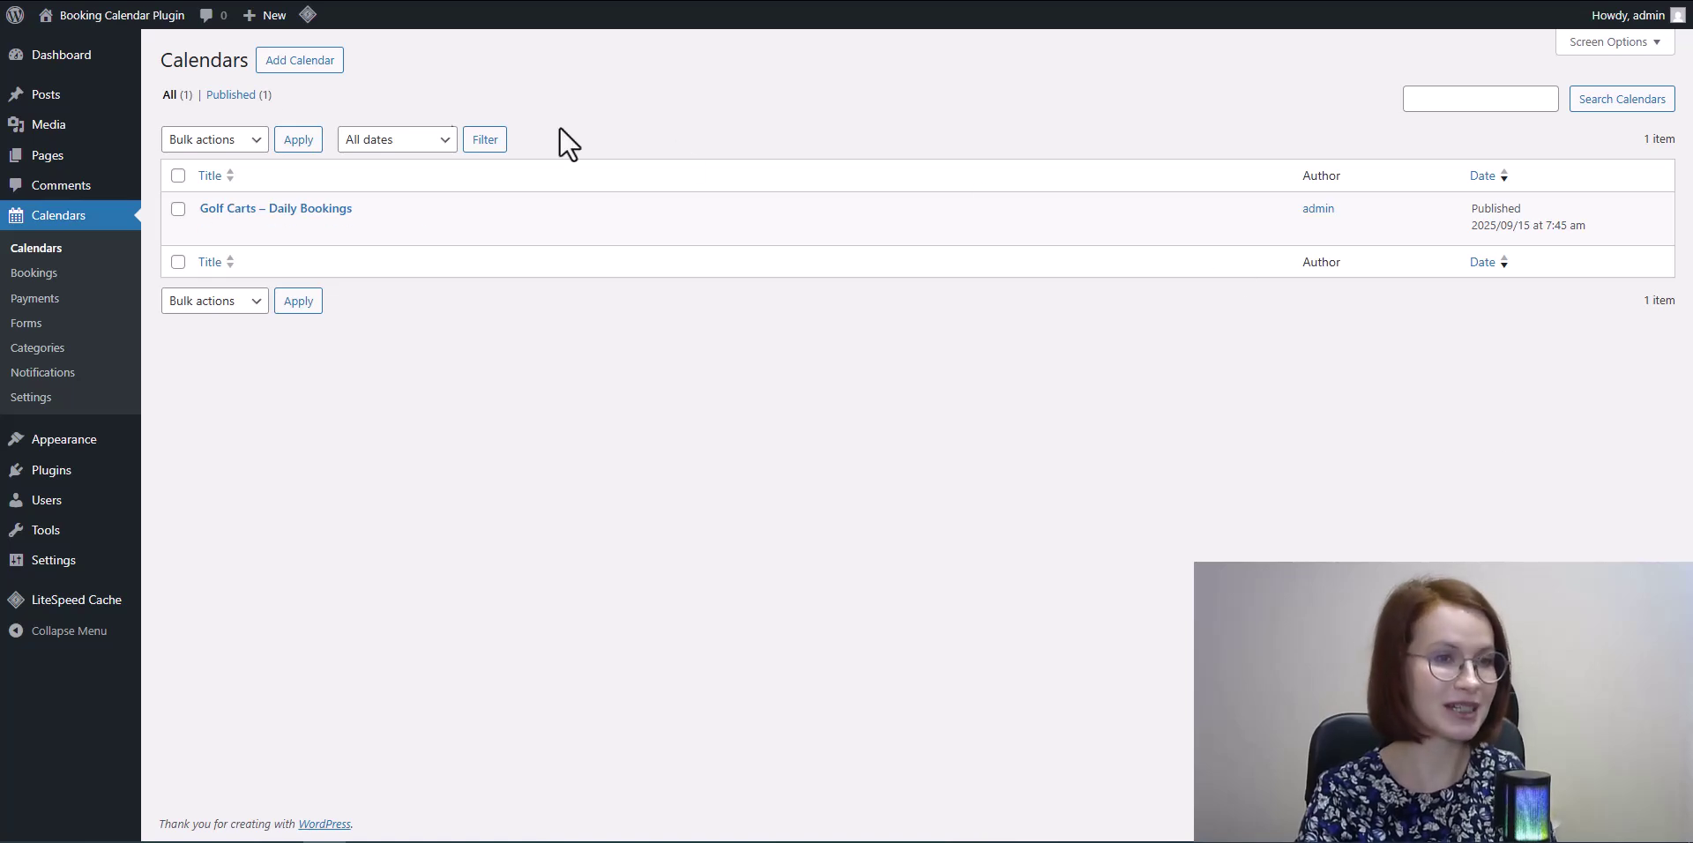
In the Calendars general settings, set the confirmation mode to Confirmation upon payment
mouse_move(64, 75)
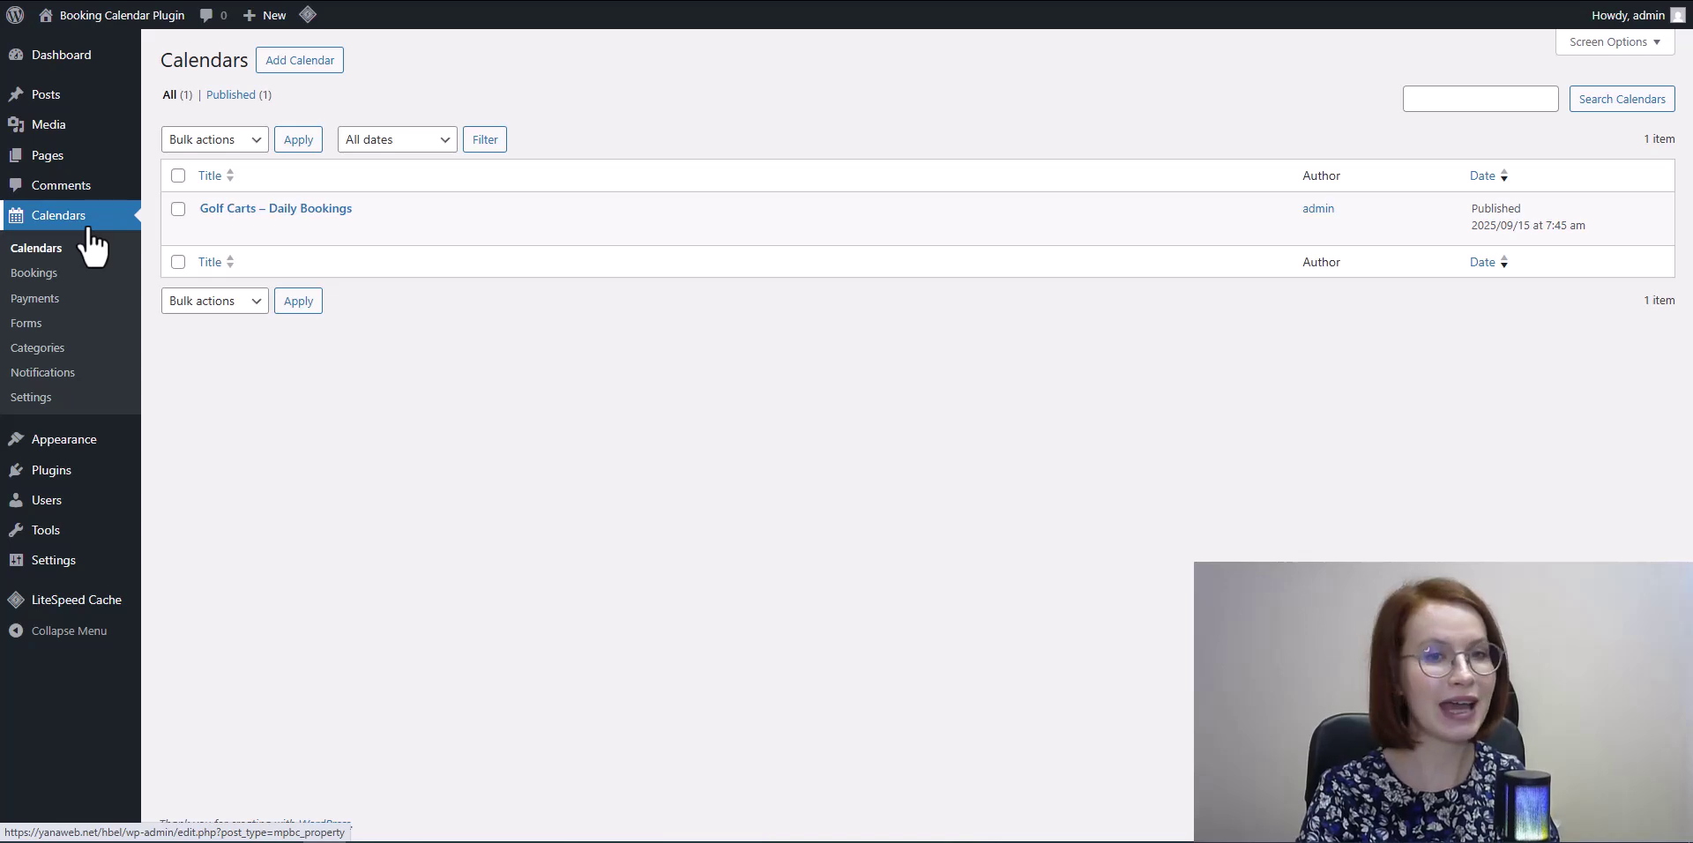
left_click(32, 401)
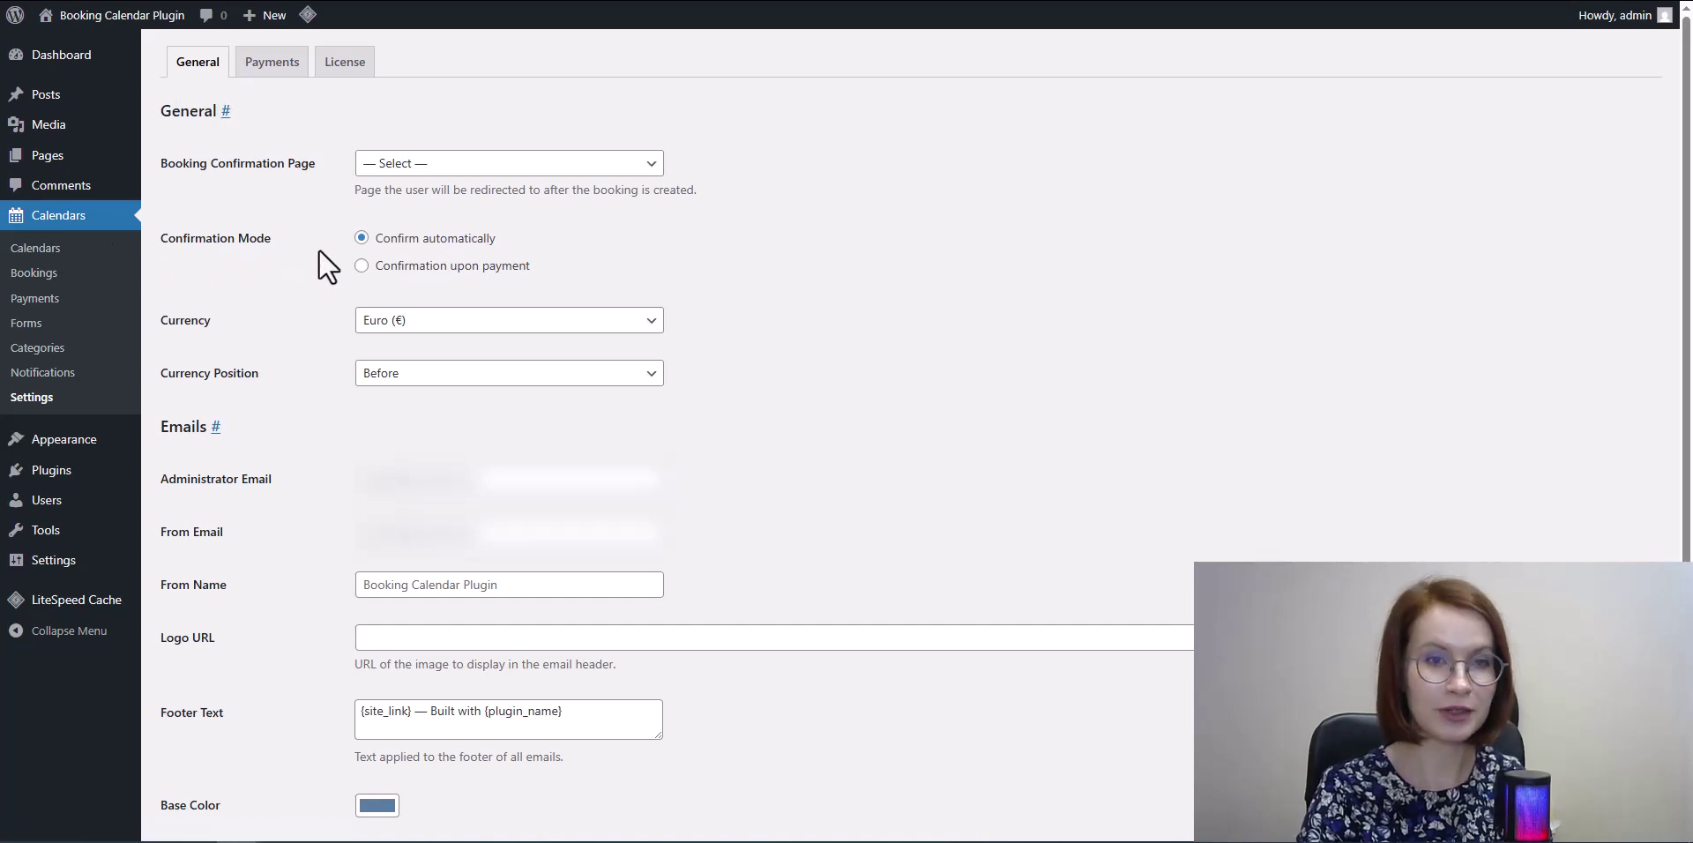
left_click(362, 266)
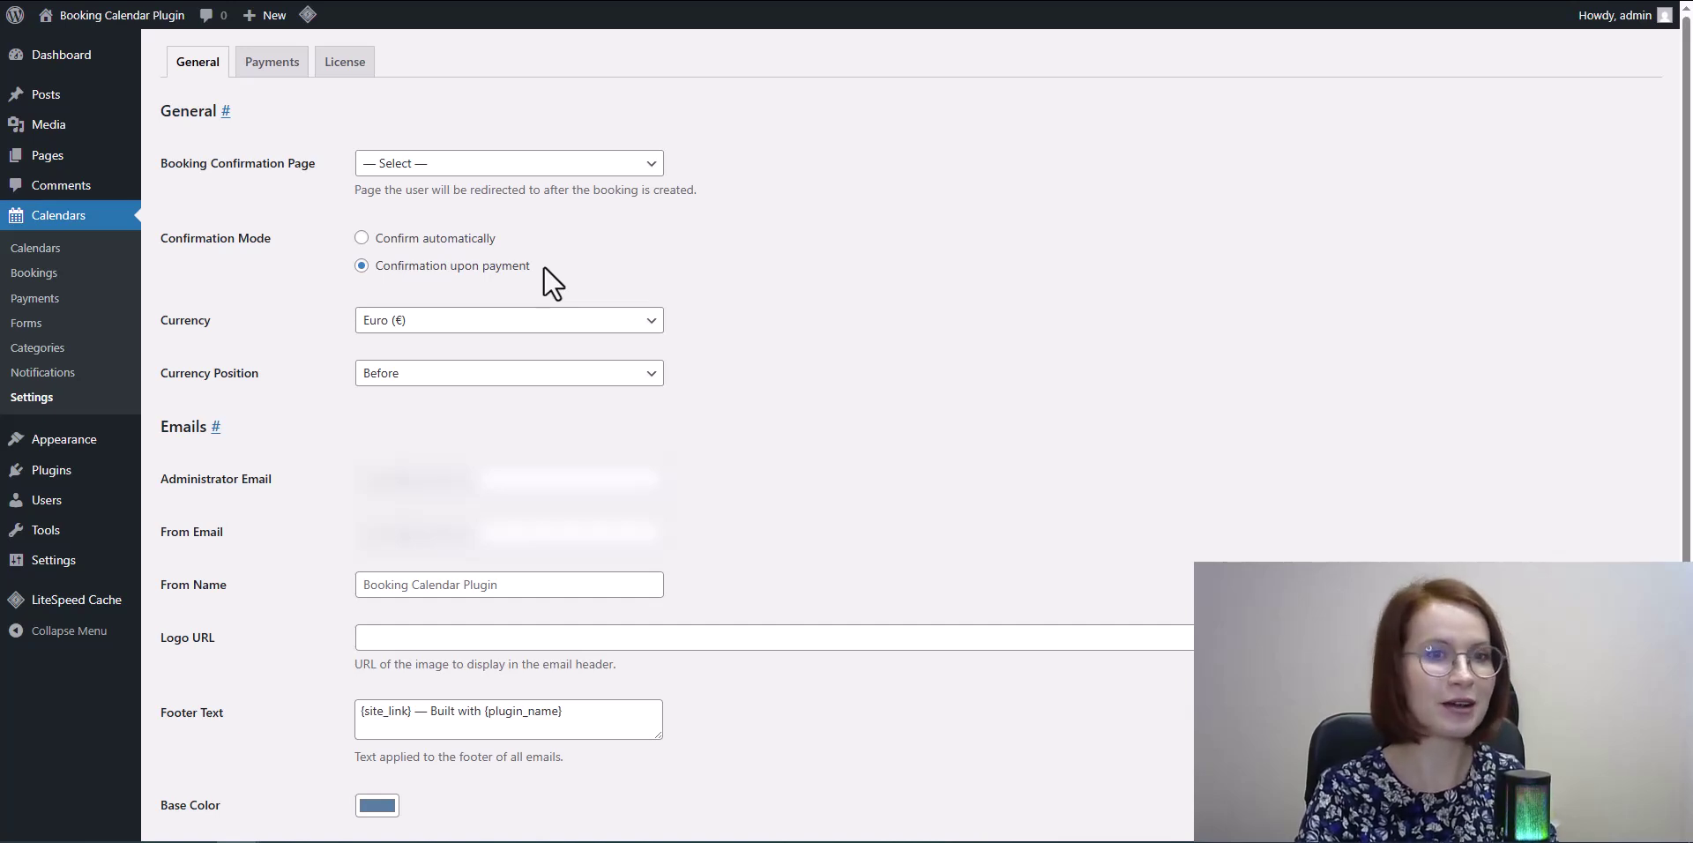
Set the currency to US Dollar ($) with the currency position Before, and save the general settings
left_click(657, 323)
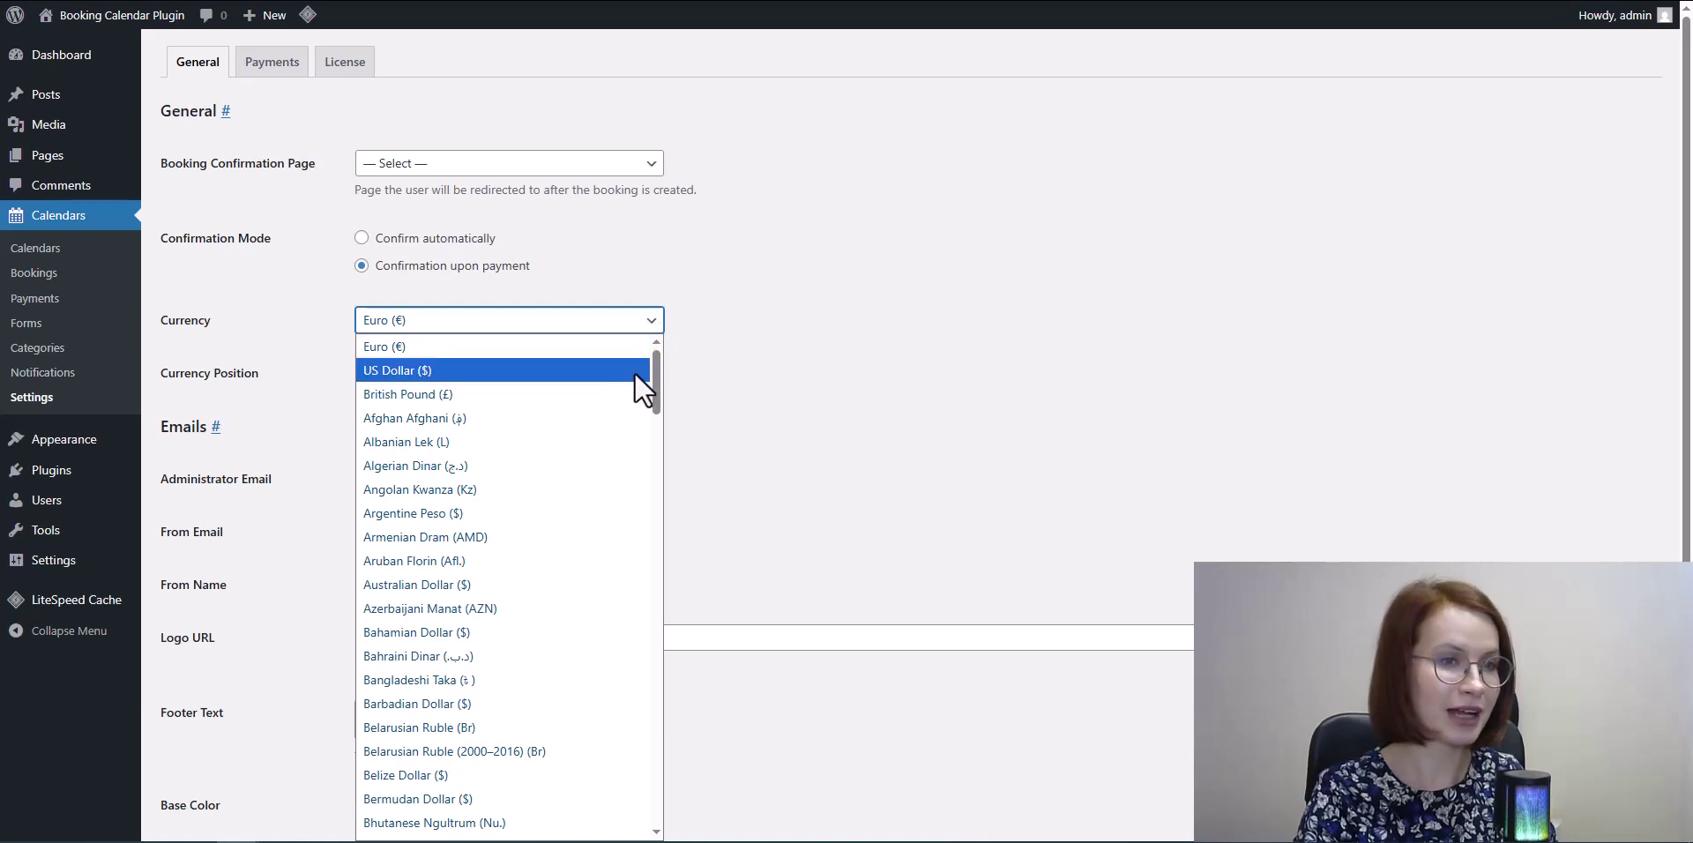
left_click(633, 371)
left_click(674, 344)
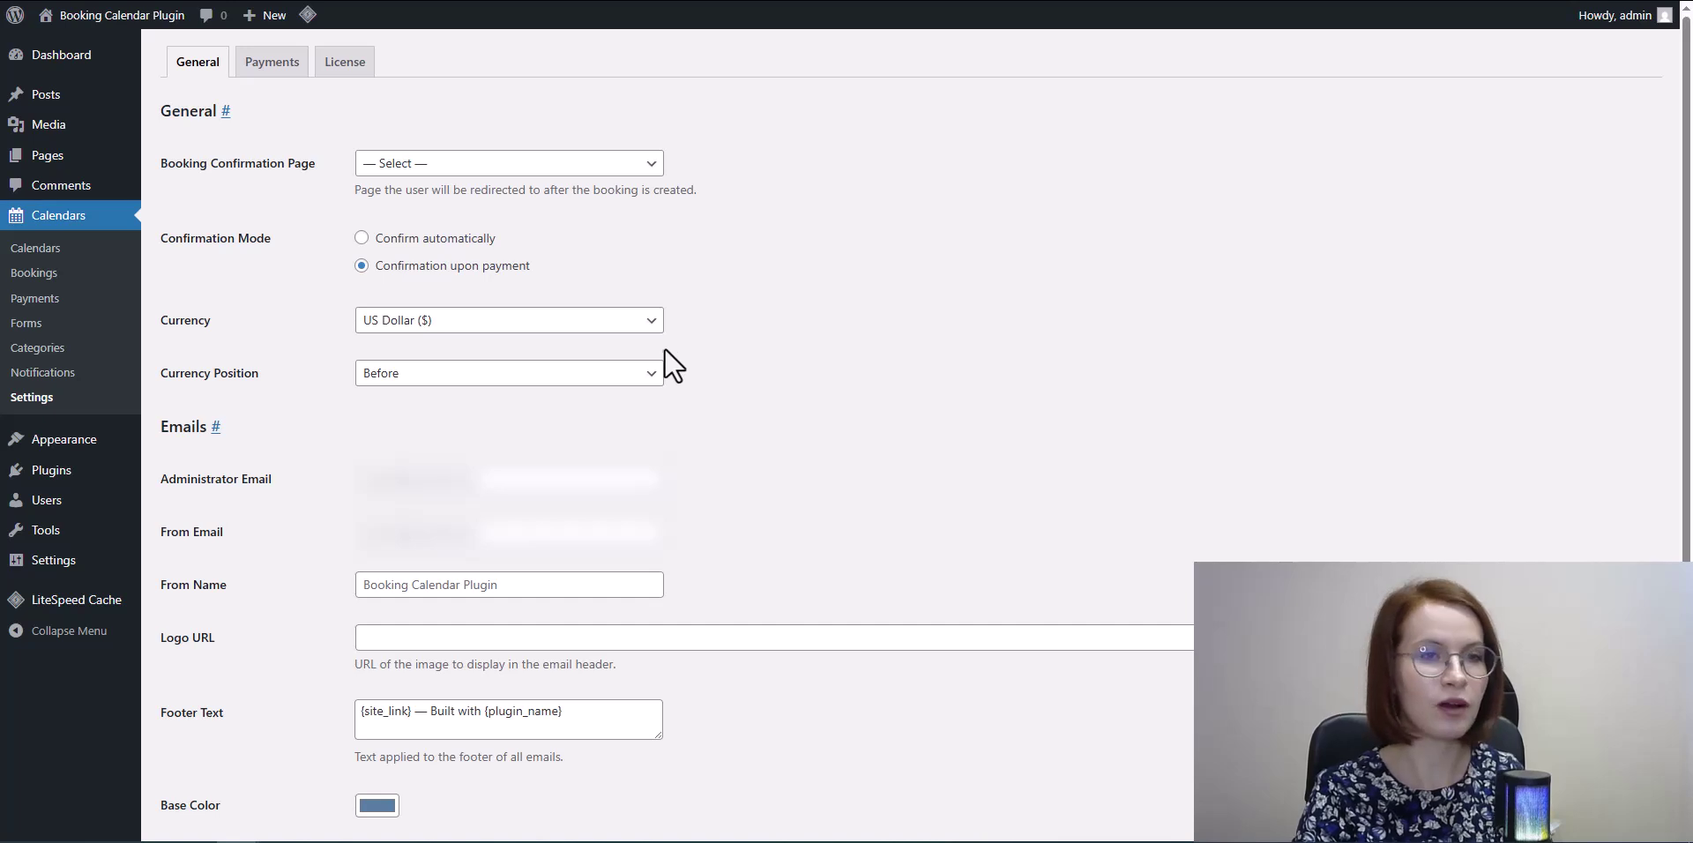
left_click(654, 373)
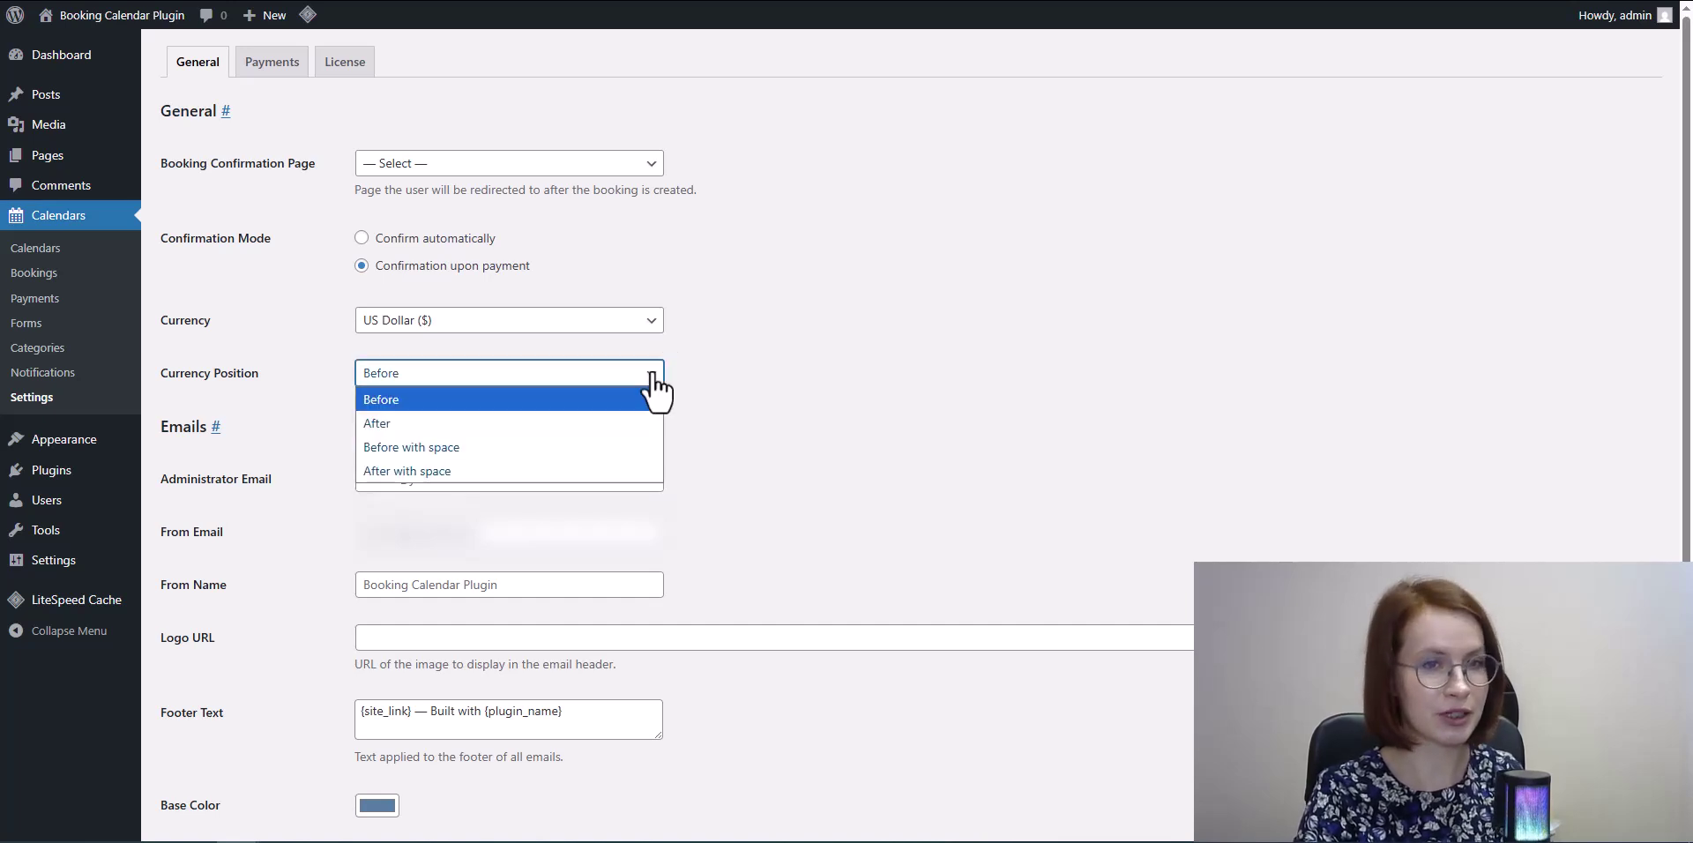
left_click(653, 374)
left_click(668, 358)
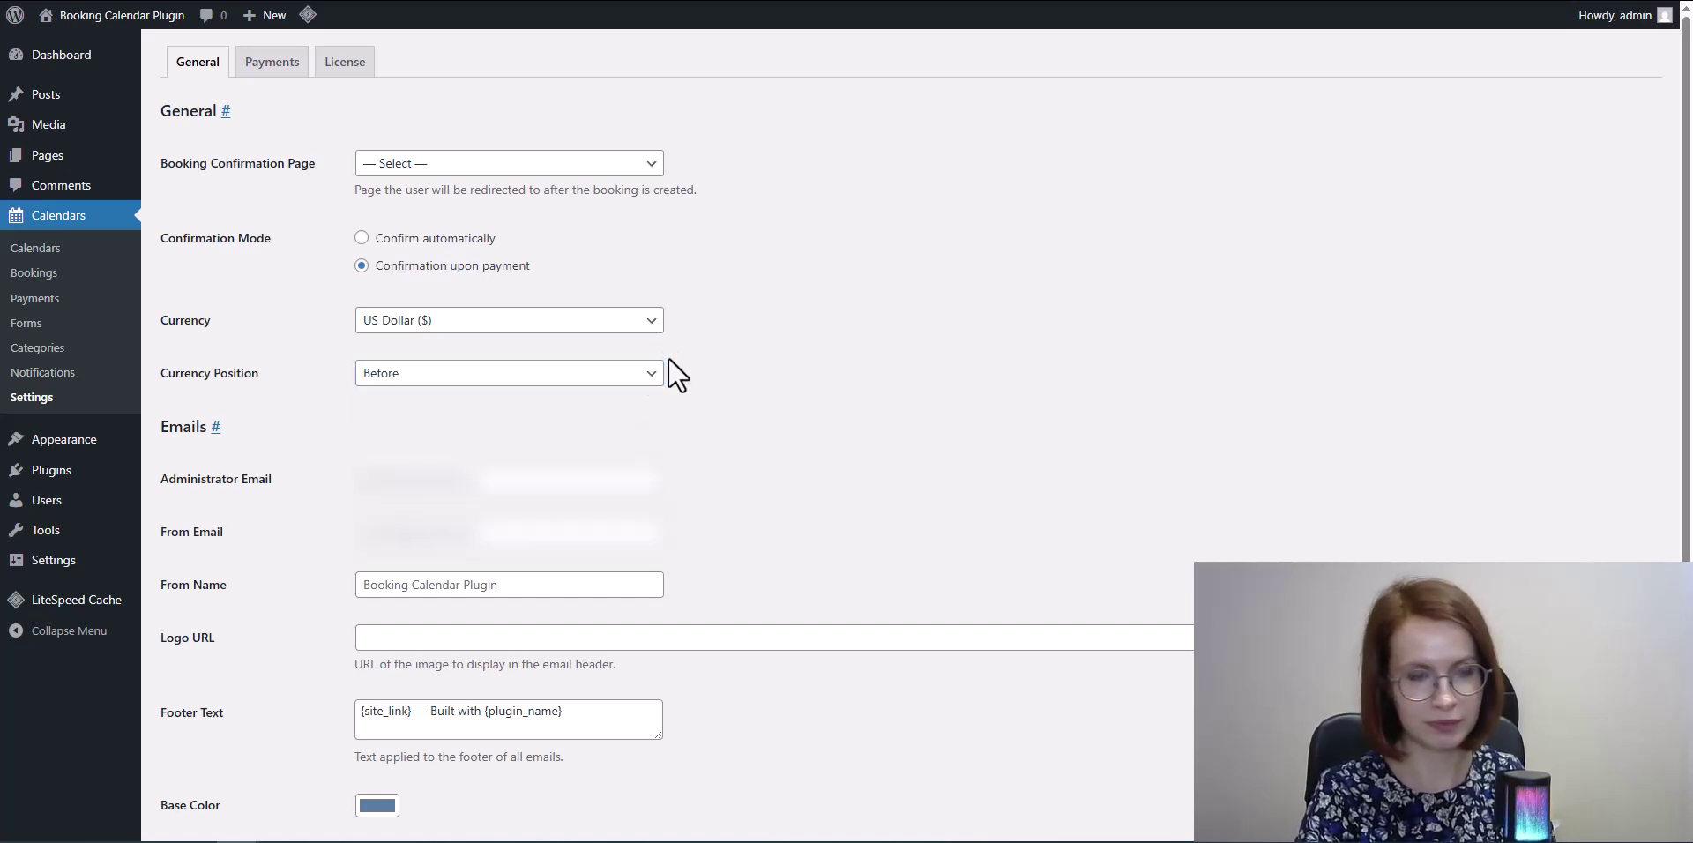
scroll(668, 358, "down", 3)
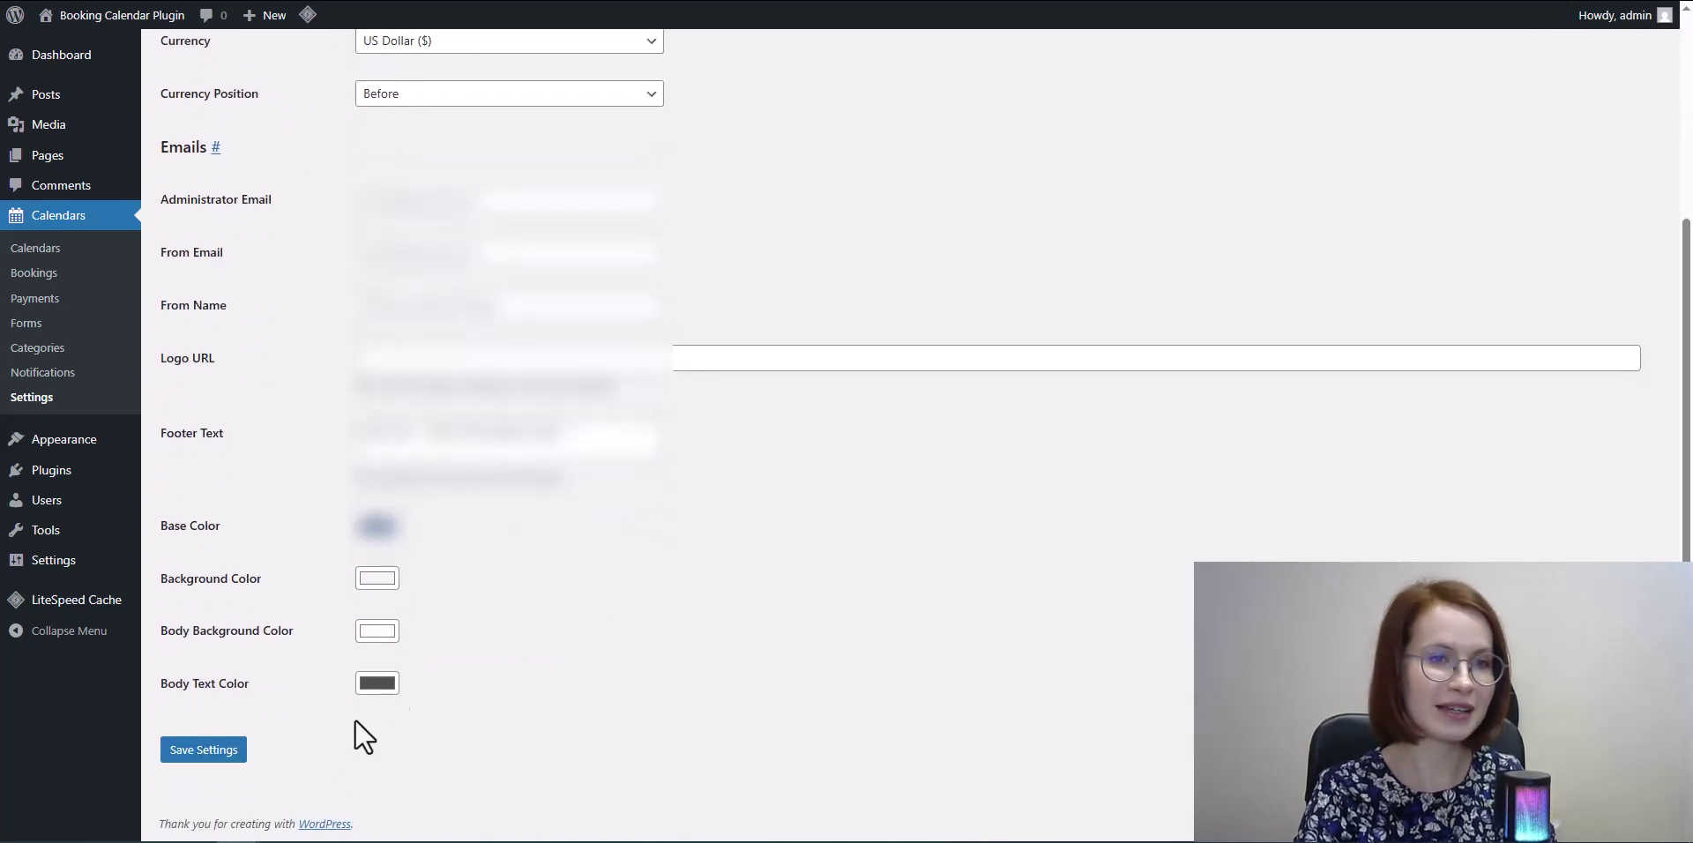
left_click(205, 751)
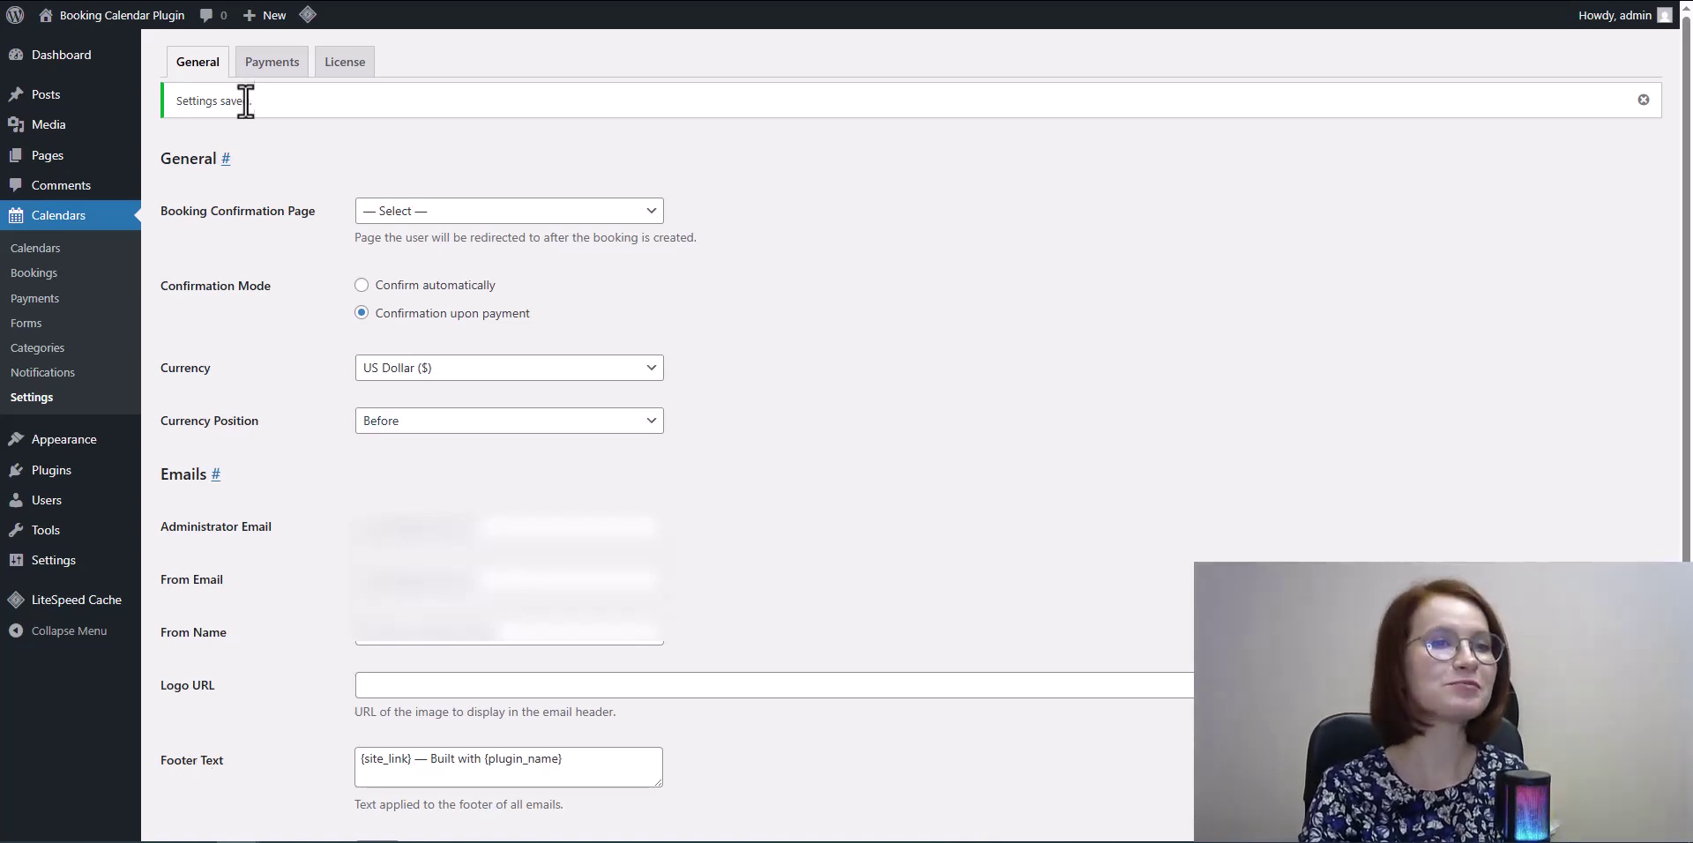
In the payment settings, set the time to complete payment to 50 minutes and save
left_click(260, 79)
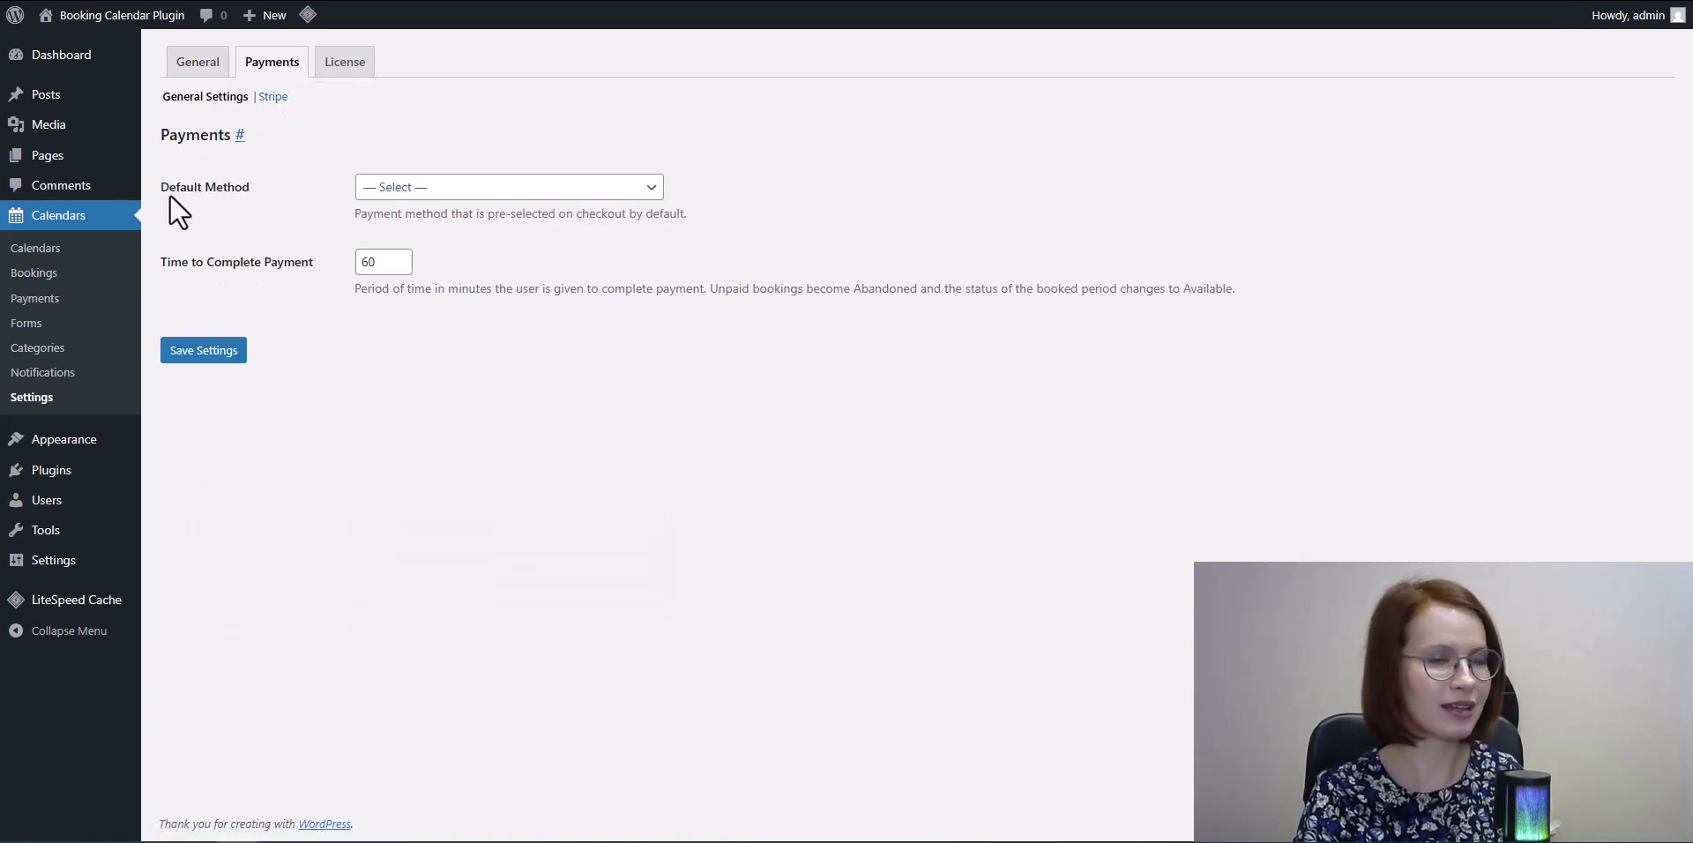
left_click(402, 267)
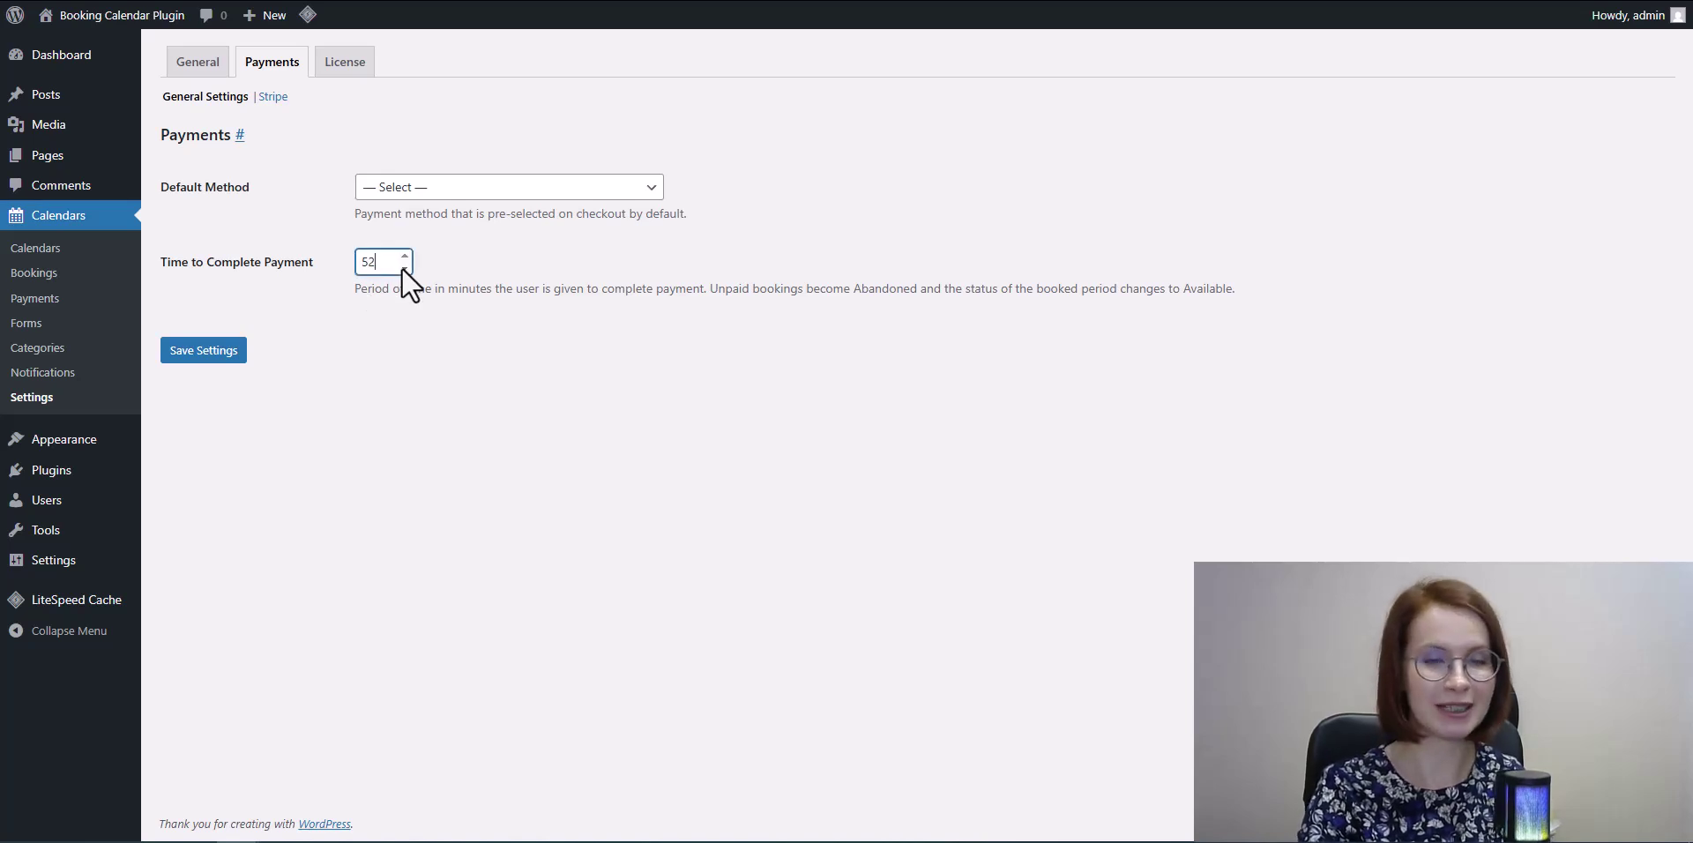
left_click(405, 267)
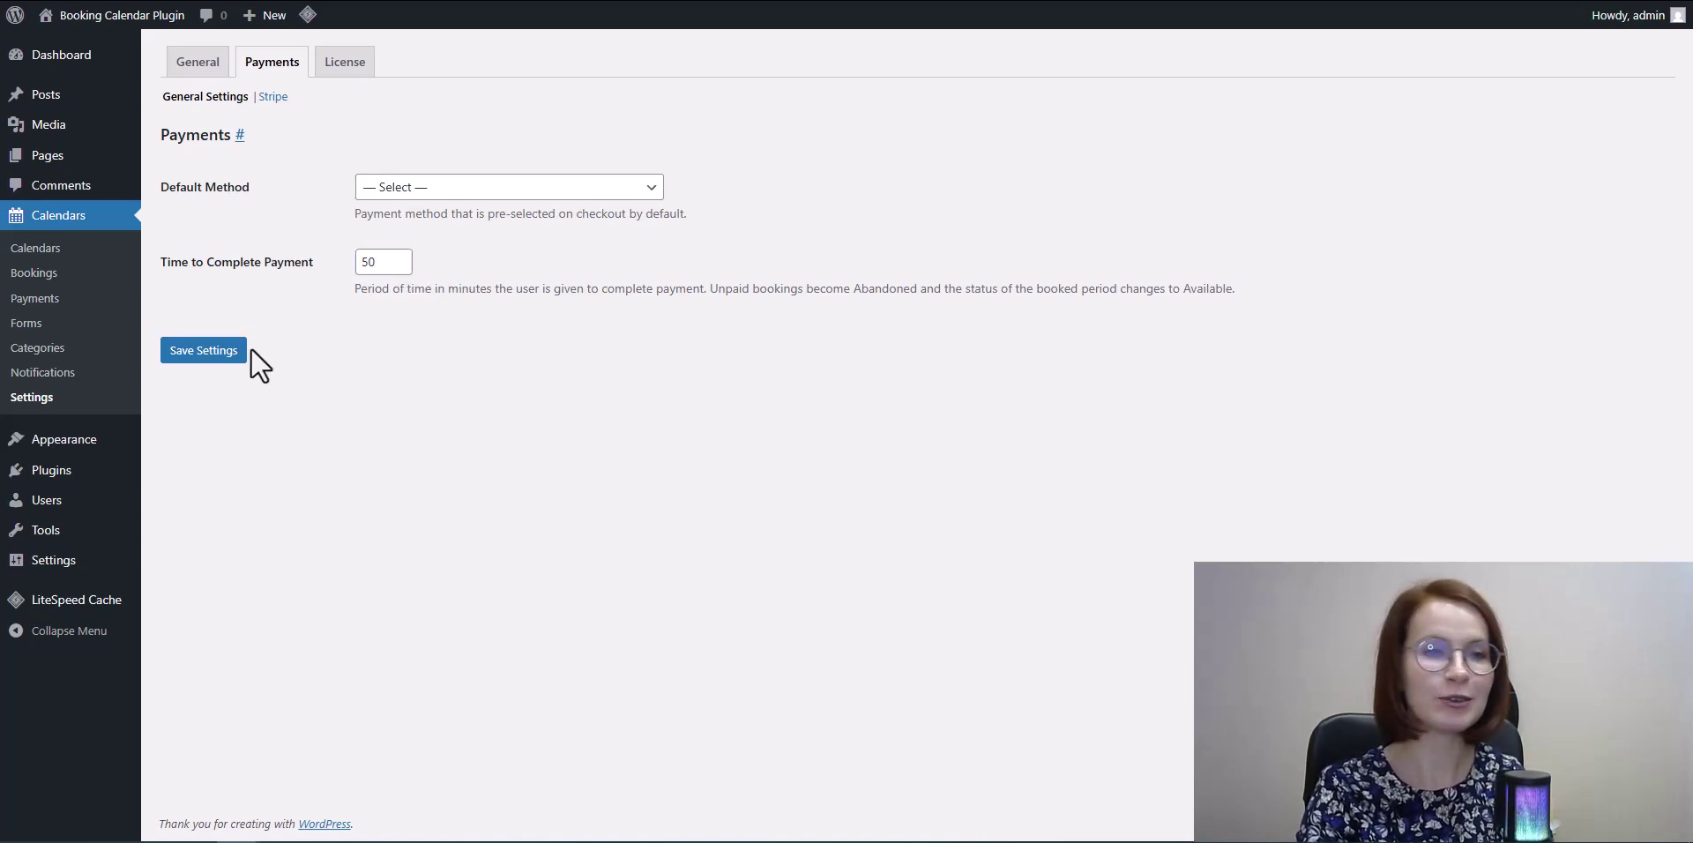
left_click(198, 359)
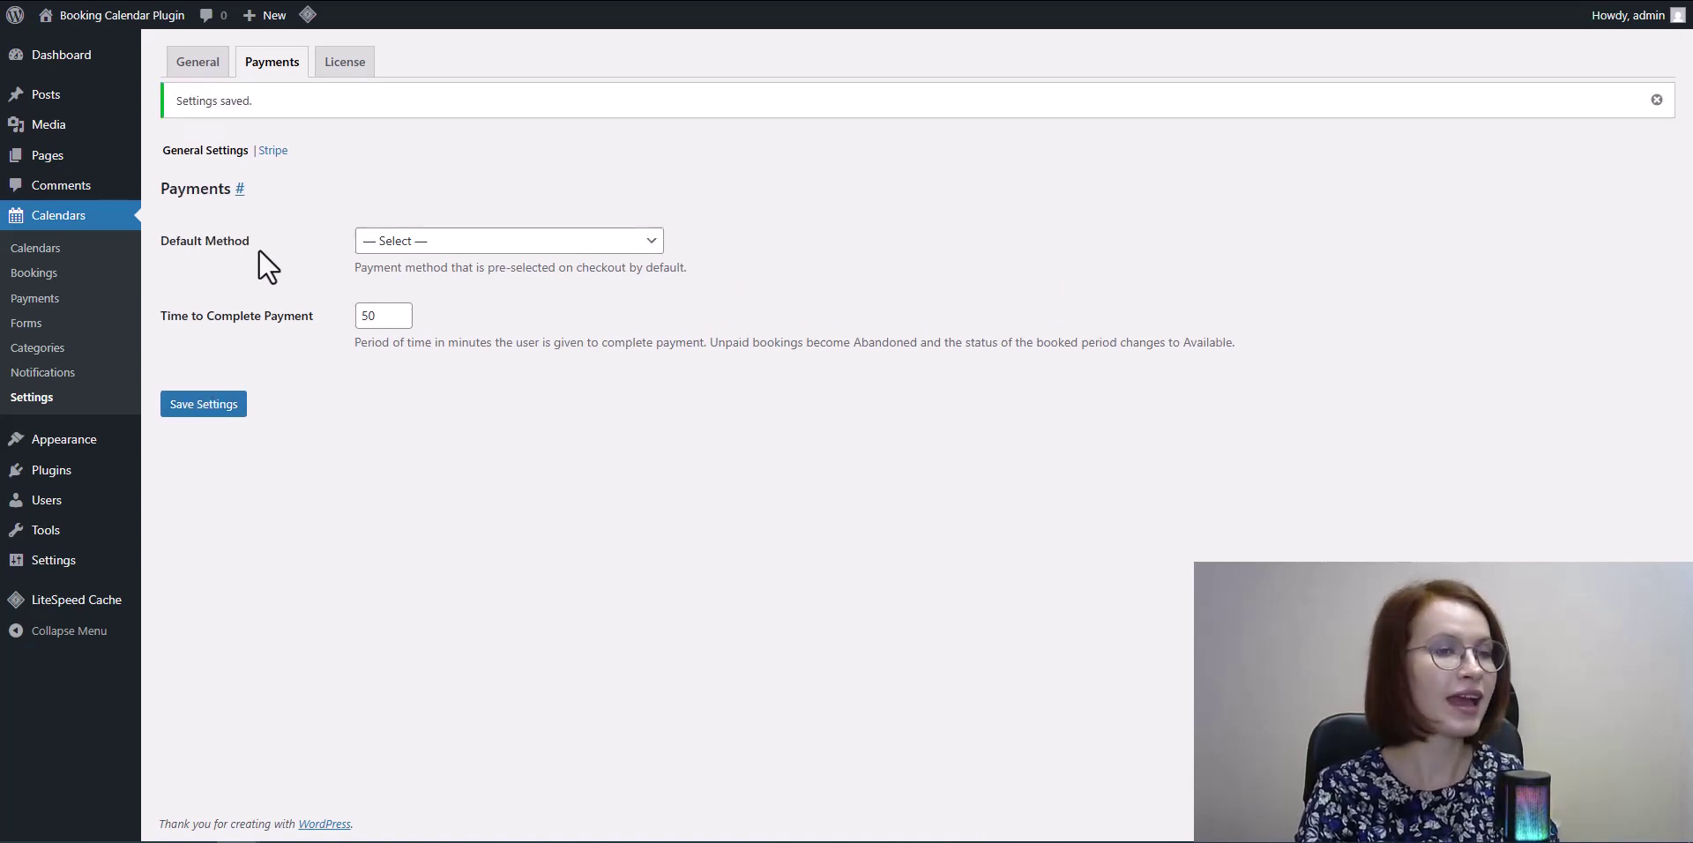
Enable the Stripe payment method and its Sandbox Mode in the Stripe settings
left_click(268, 155)
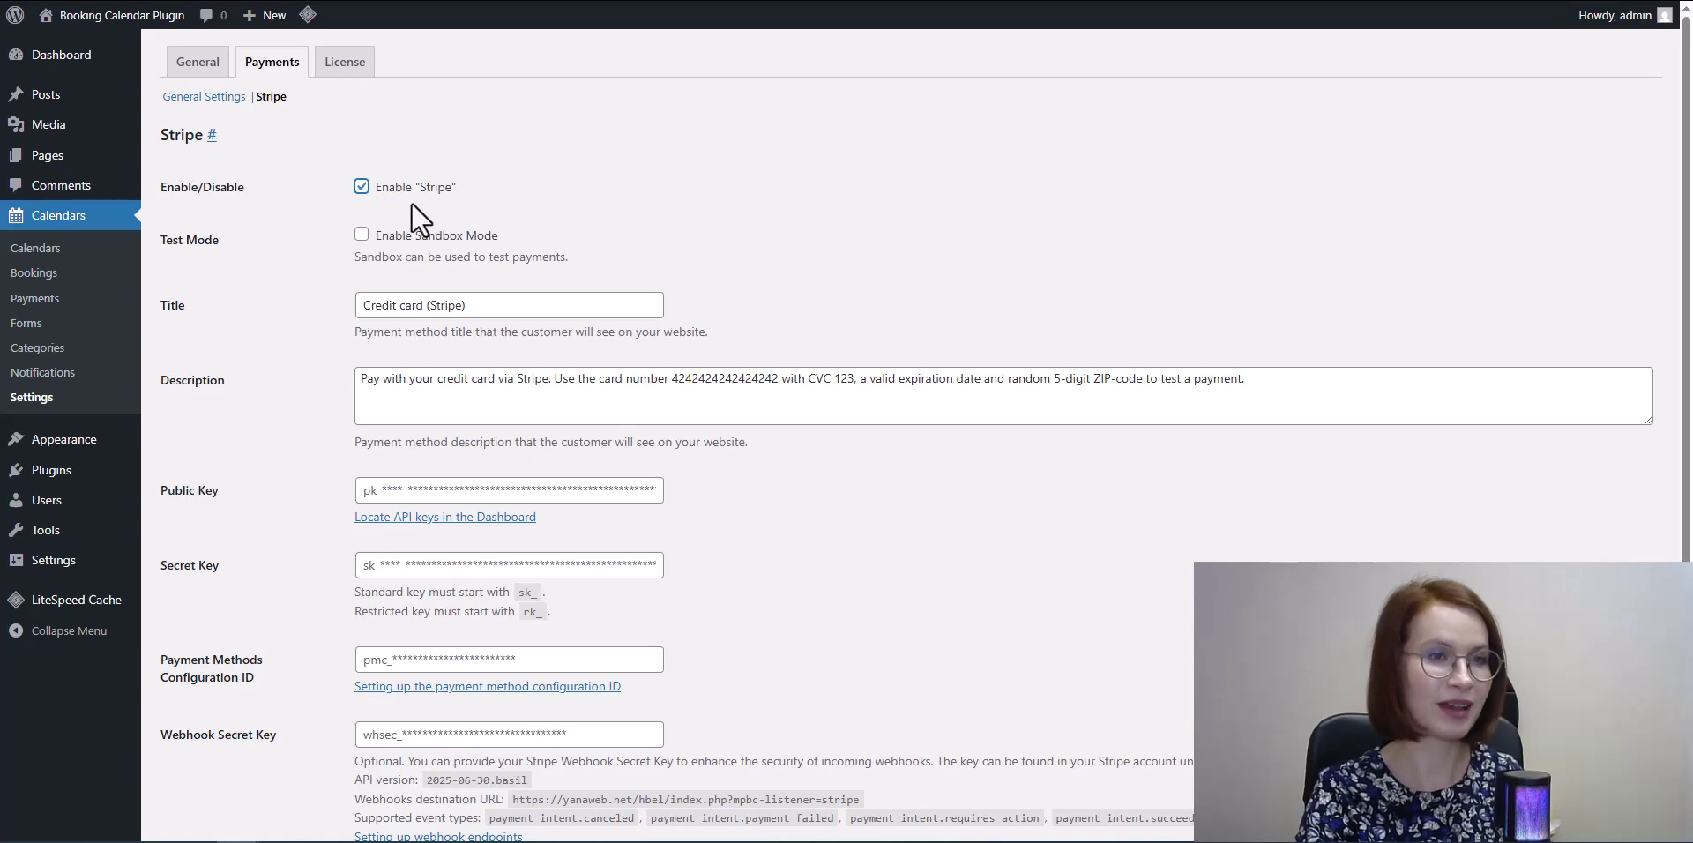
left_click(361, 236)
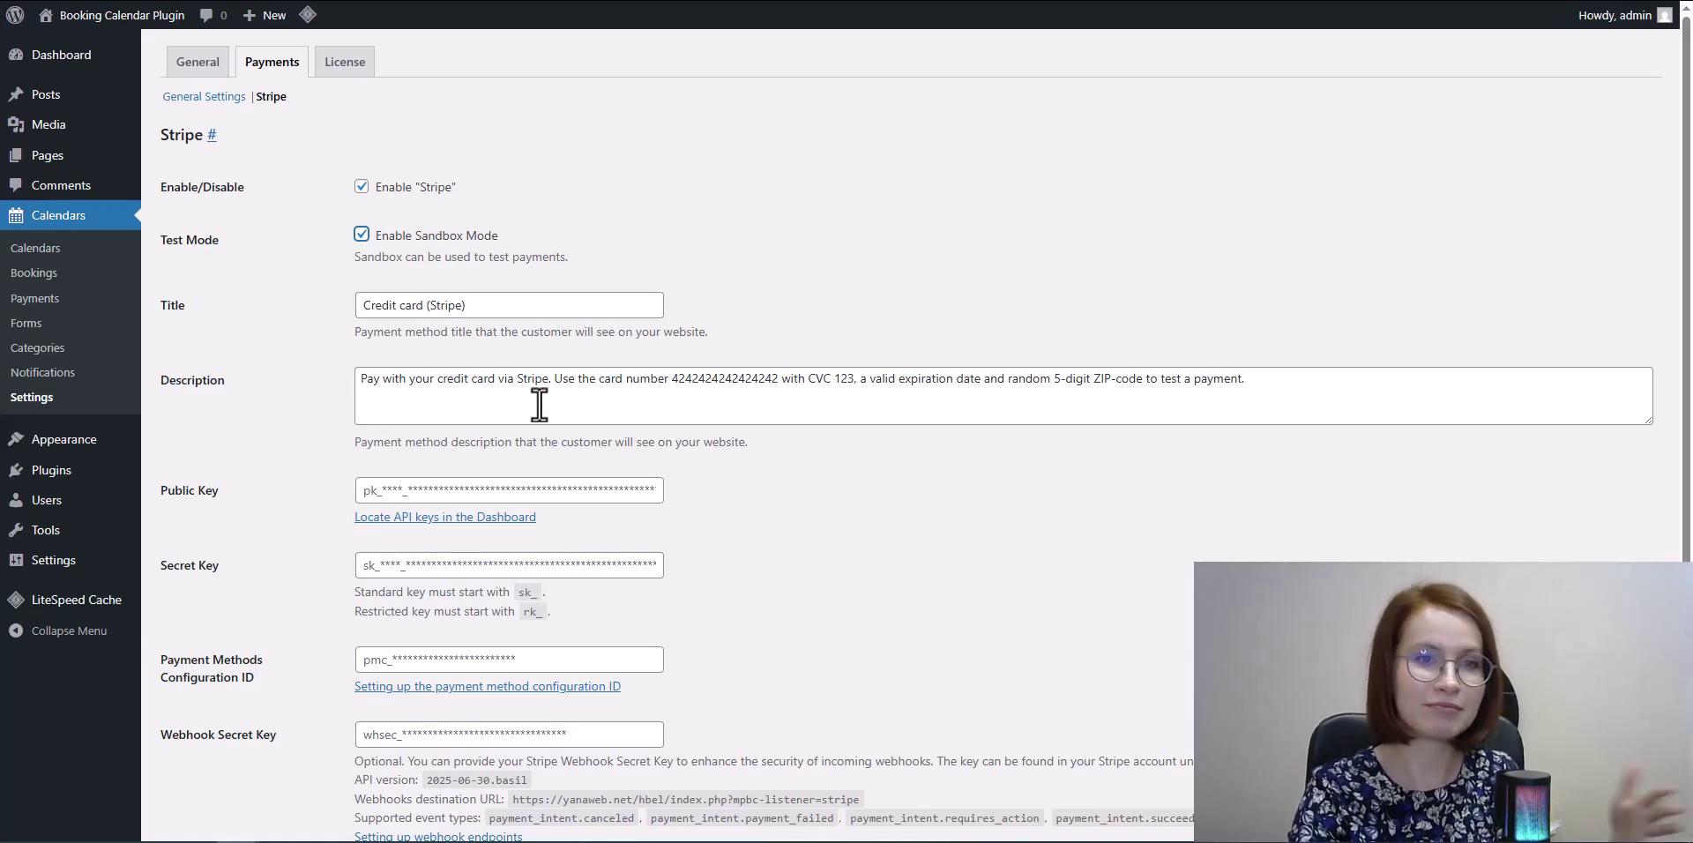
left_click(473, 441)
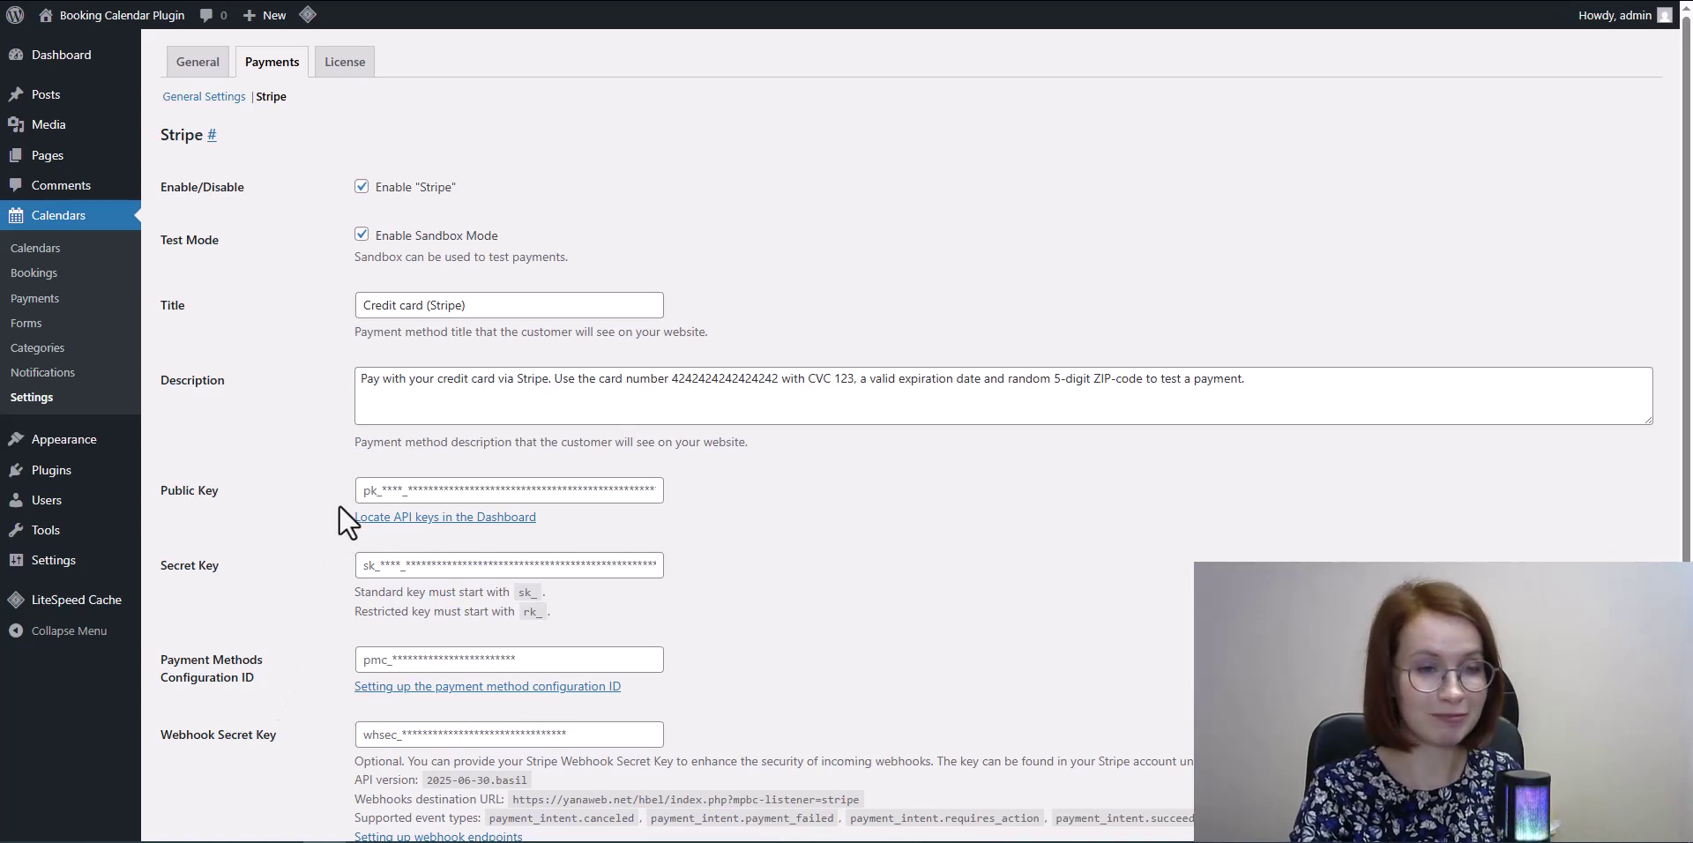
Copy the publishable key from the Stripe dashboard's API keys and paste it into the plugin's Public Key field
left_click(422, 539)
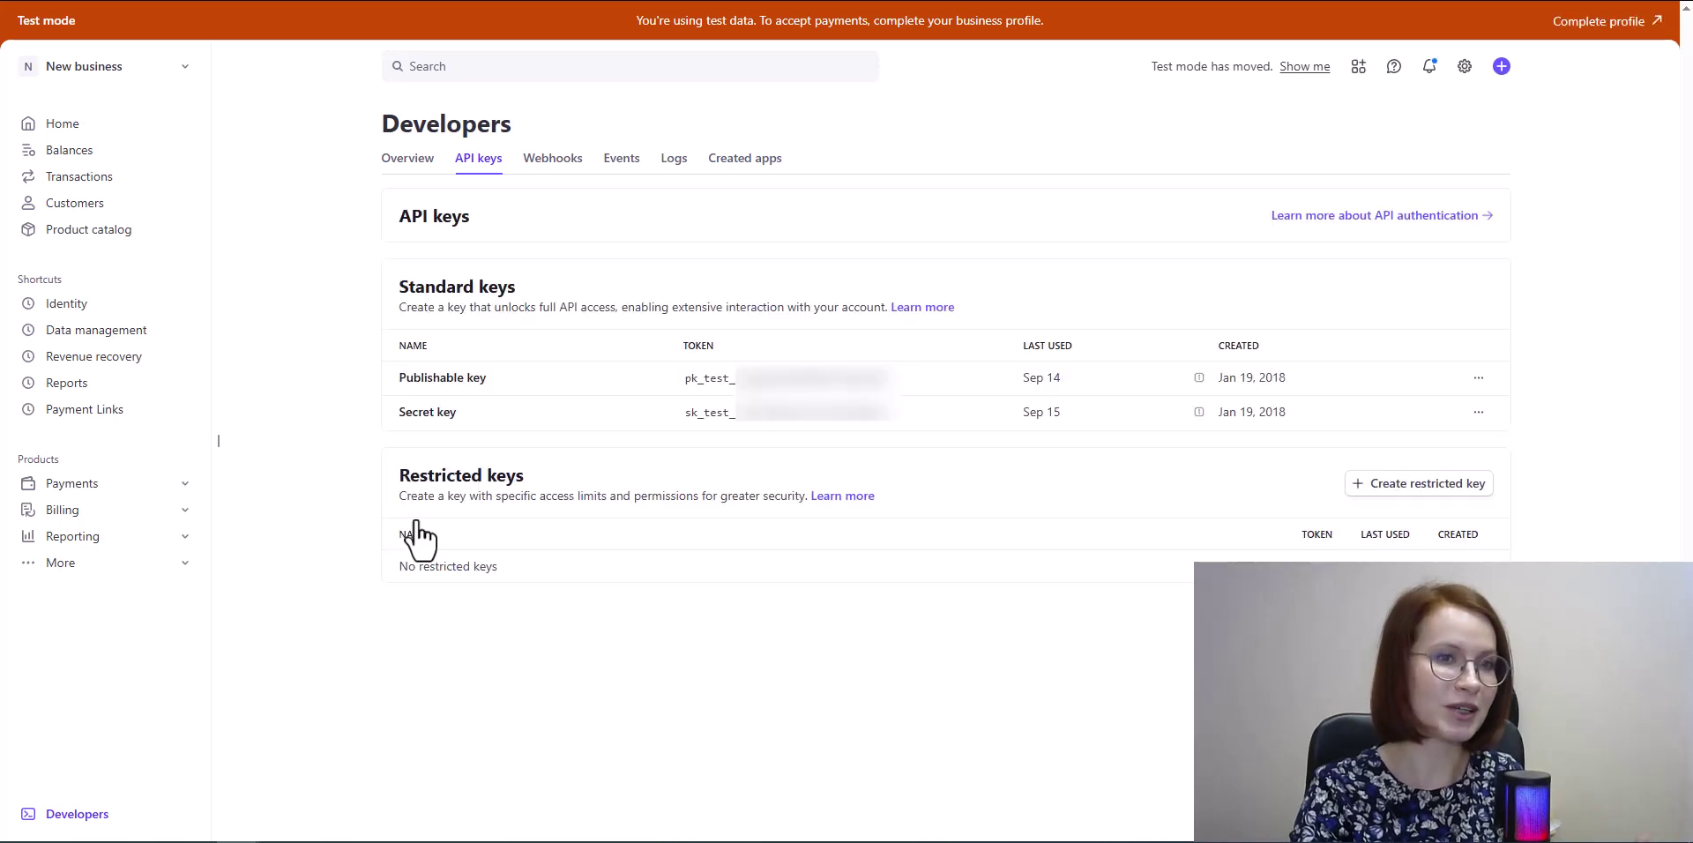
left_click(838, 408)
key("ctrl+Tab")
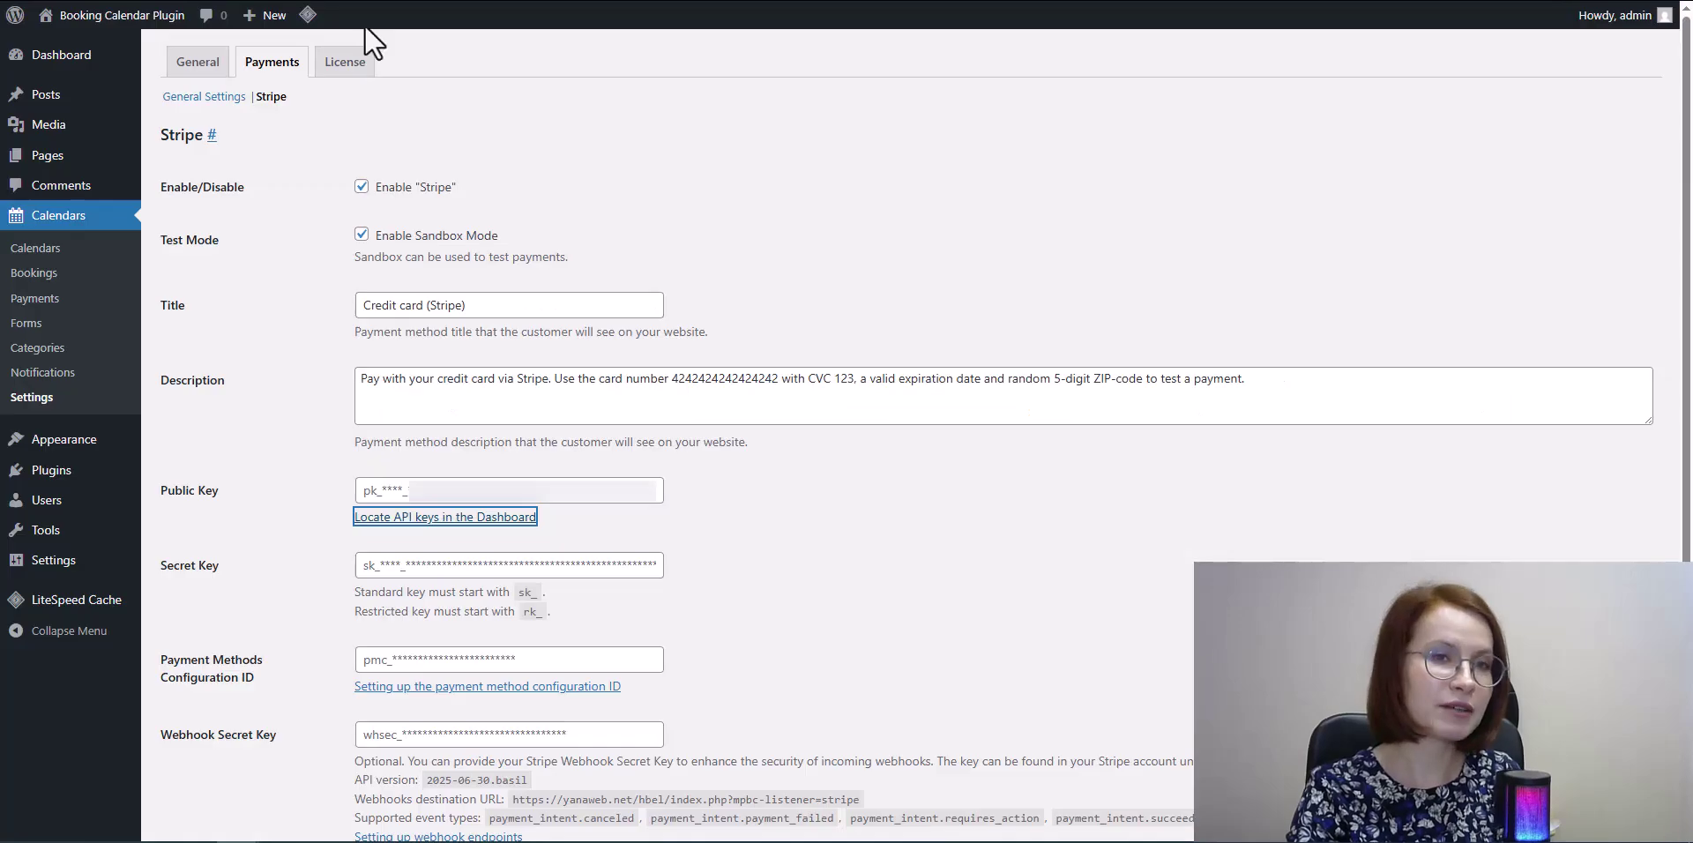
left_click(379, 490)
key("ctrl+a")
key("ctrl+v")
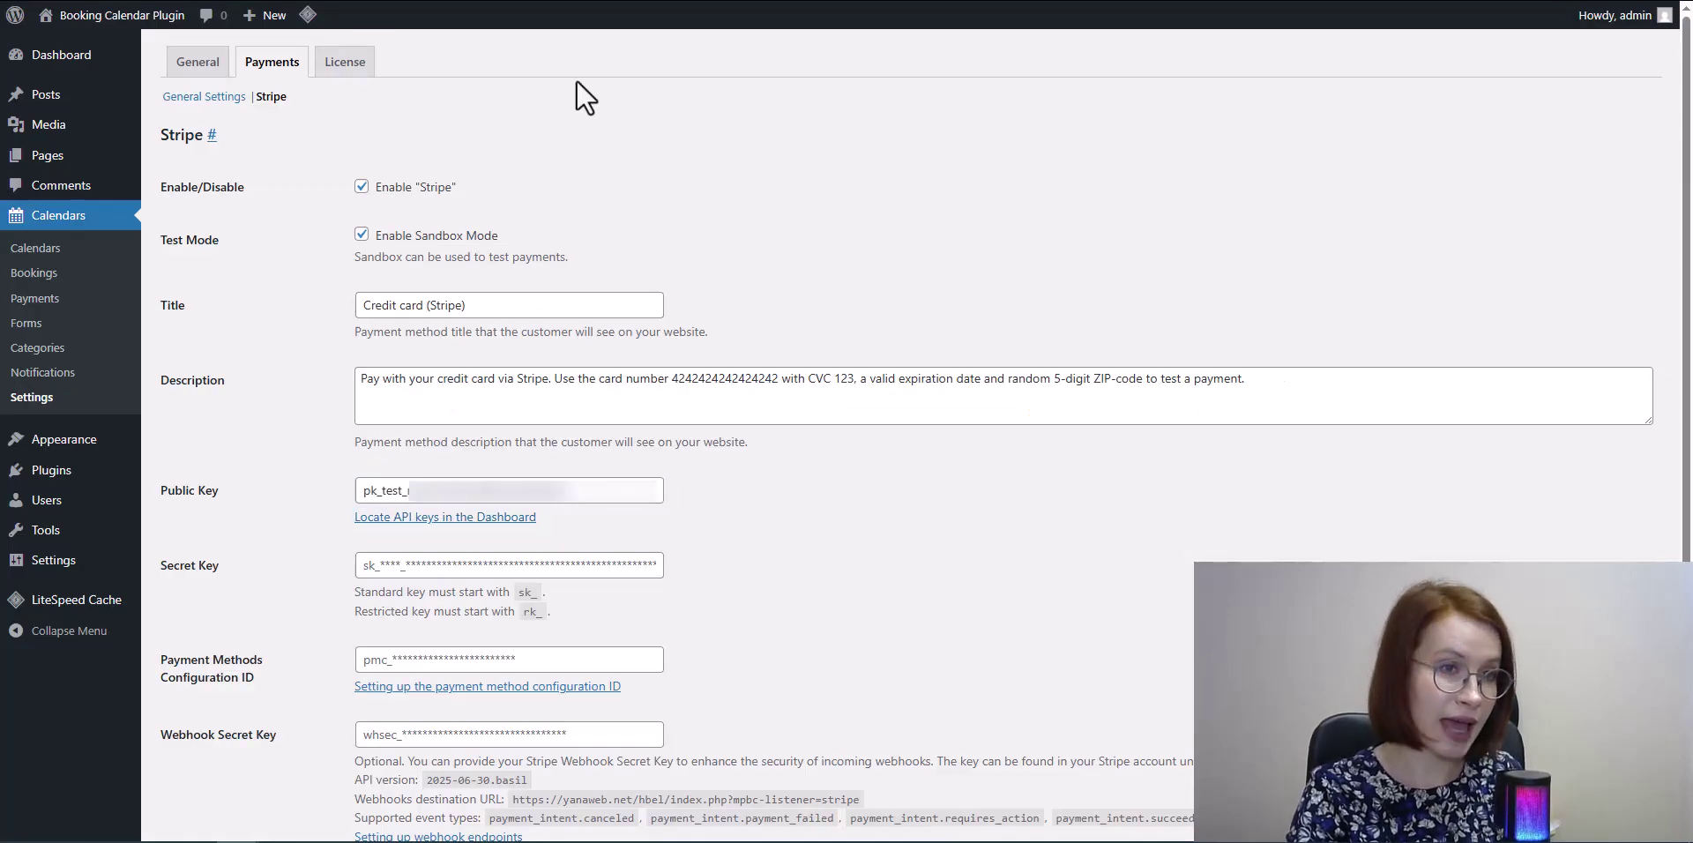
Copy the secret key from the Stripe dashboard and paste it into the plugin's Secret Key field
key("ctrl+Tab")
left_click(717, 418)
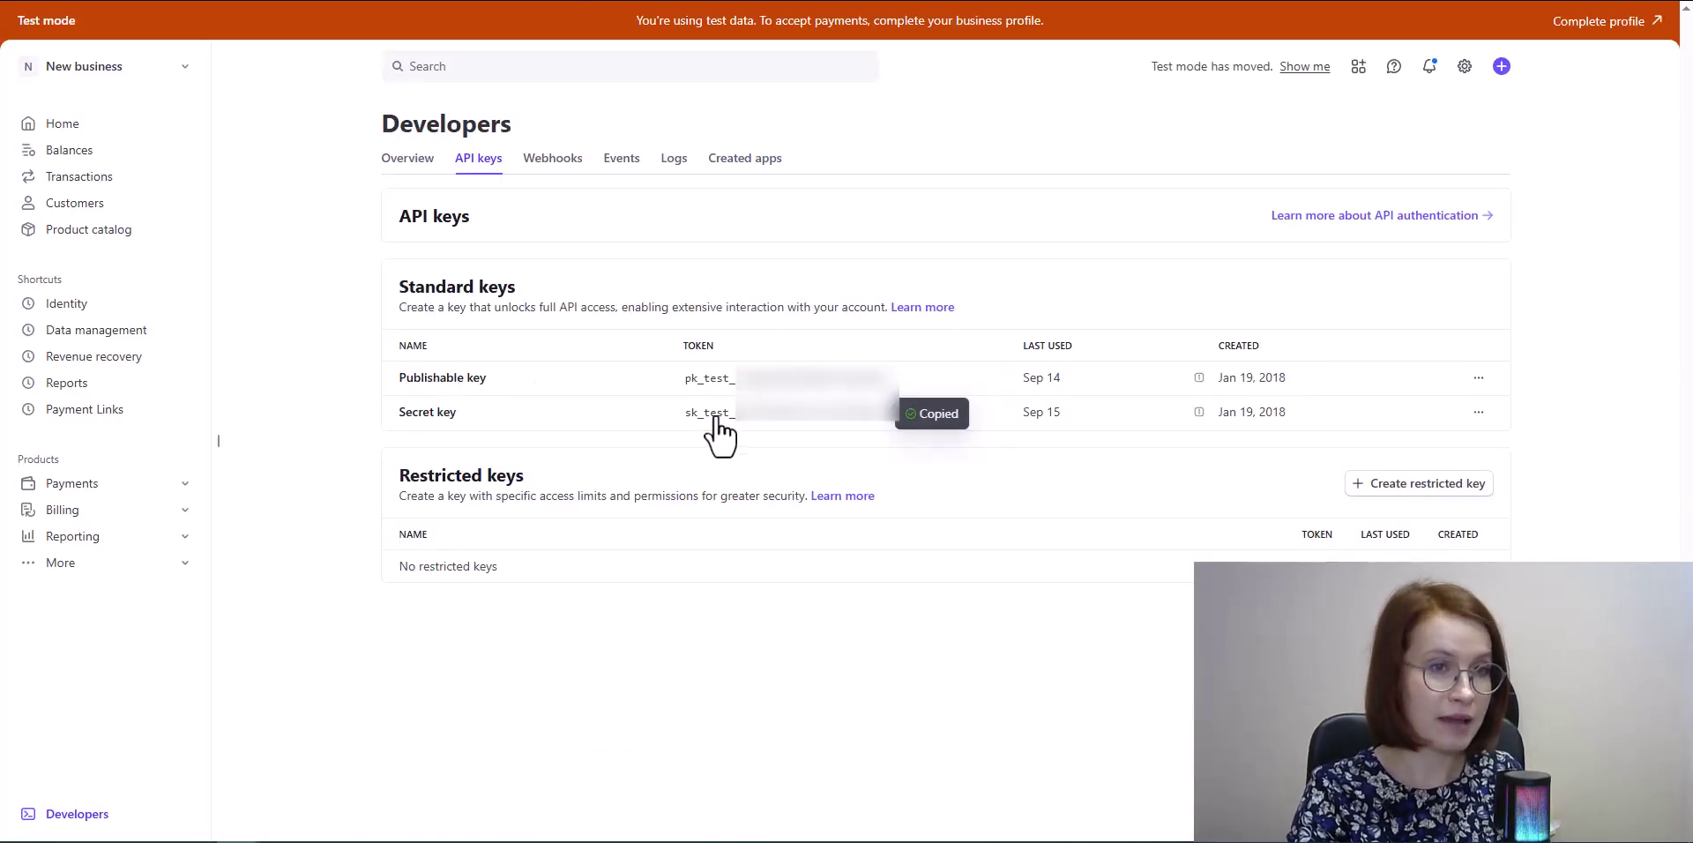
key("ctrl+Tab")
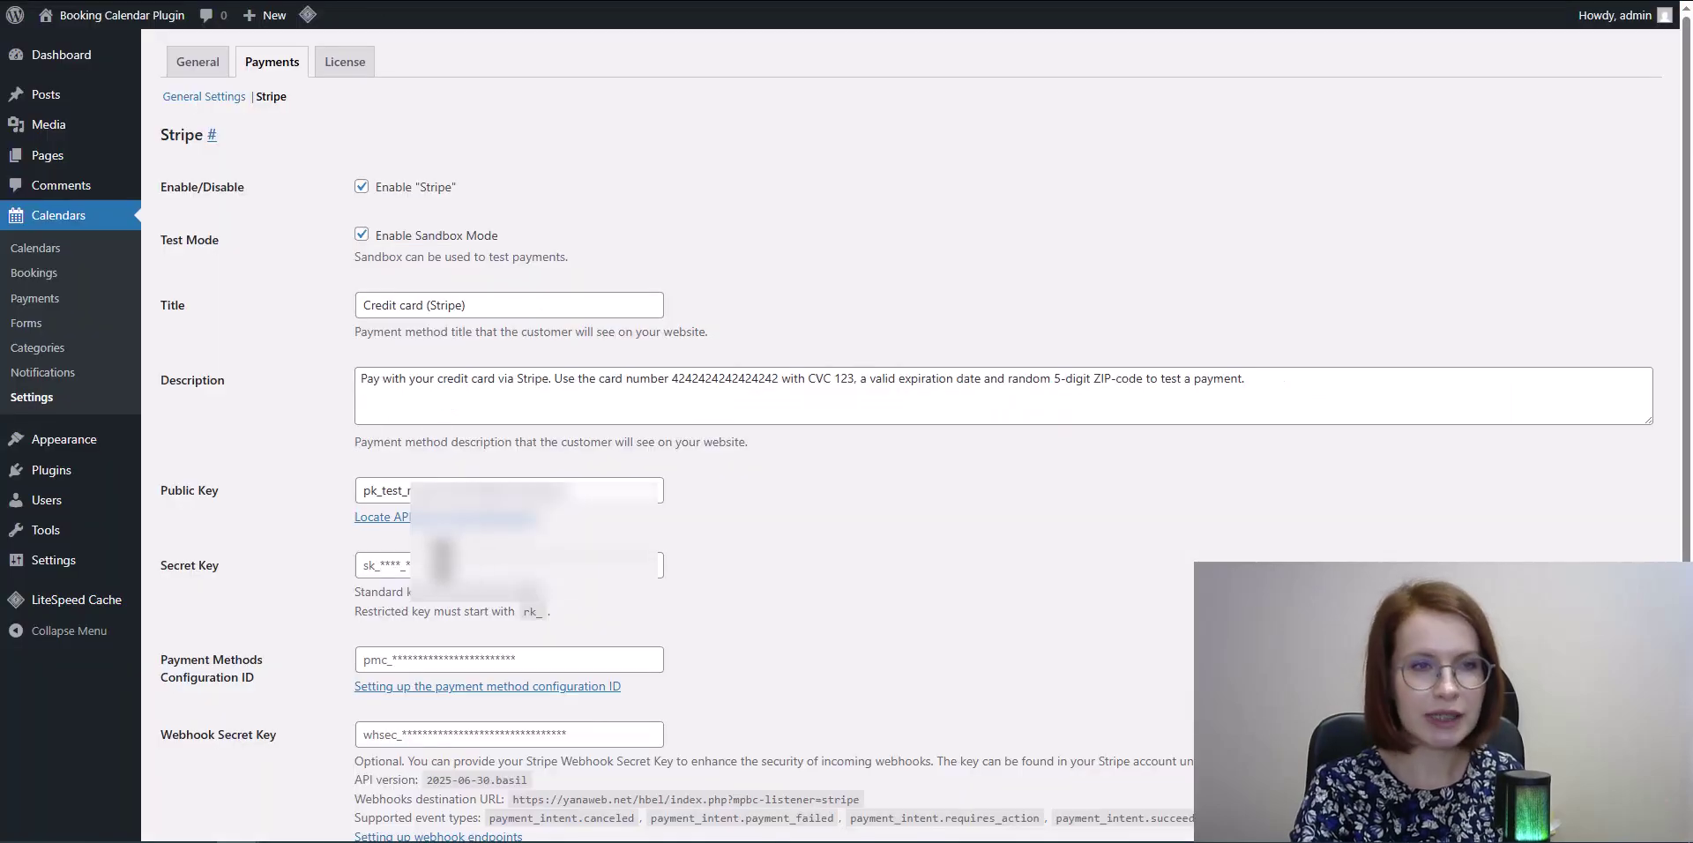
left_click(443, 561)
key("ctrl+v")
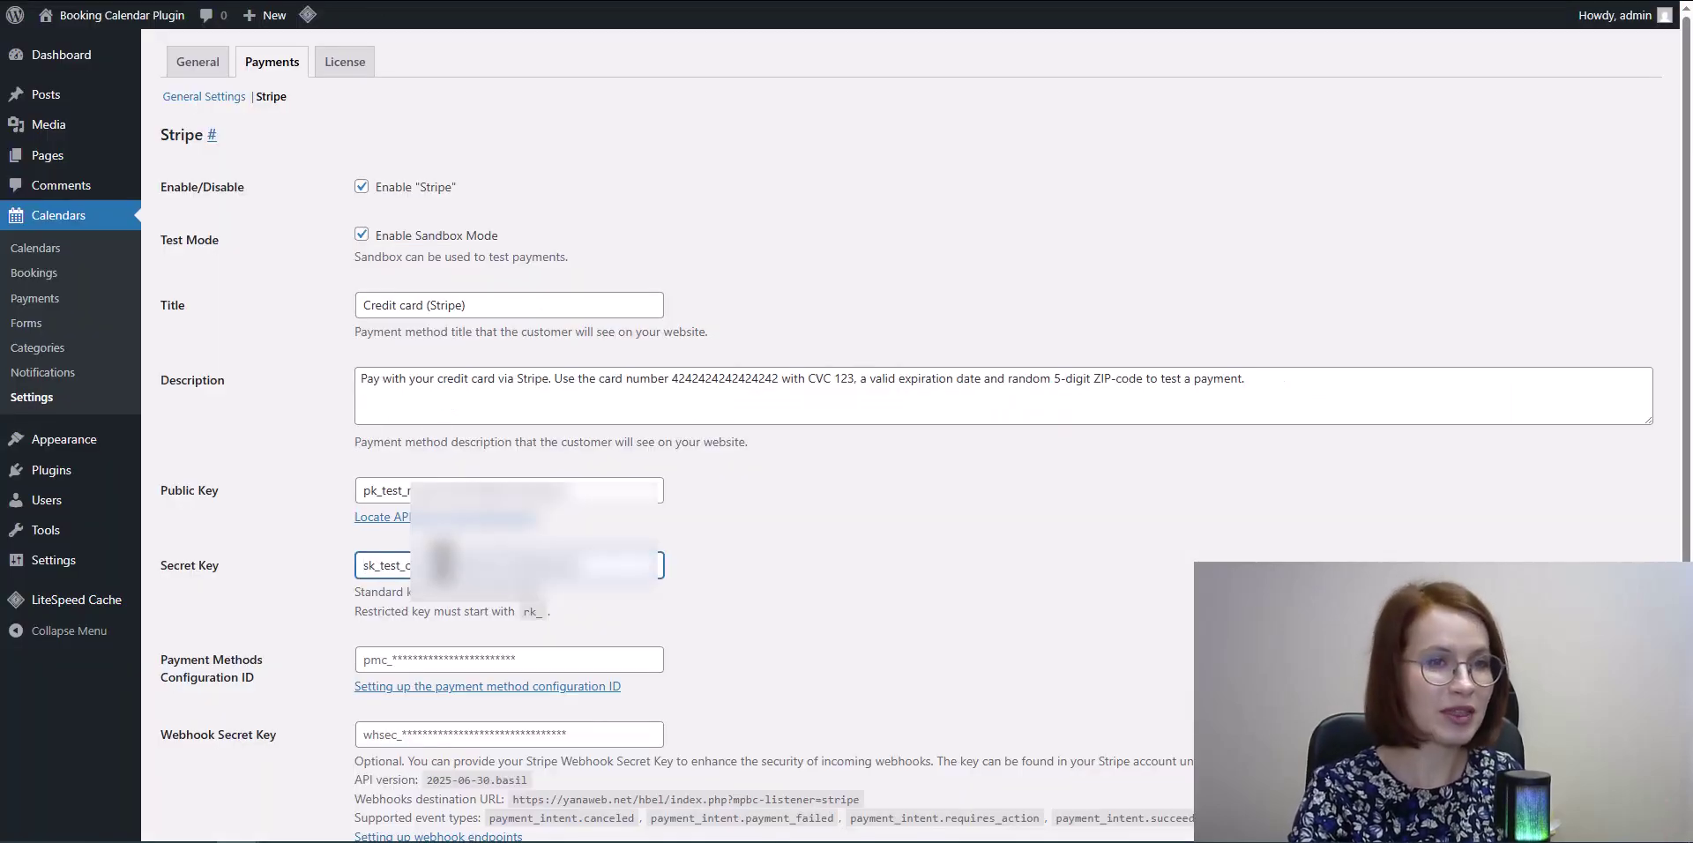
left_click(574, 600)
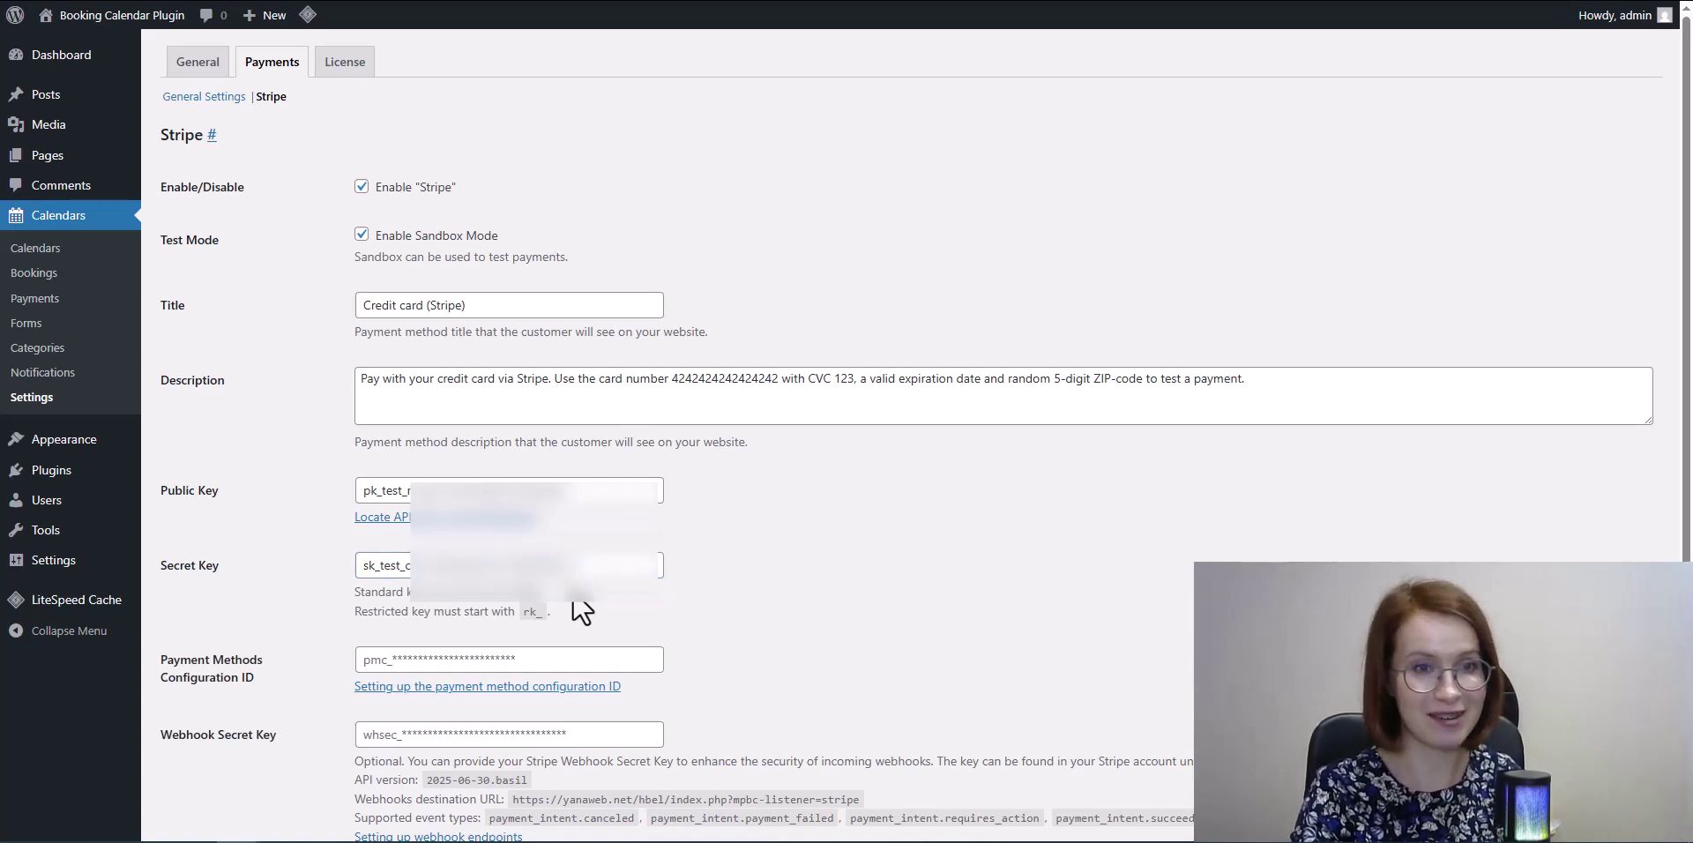
In the Stripe dashboard's payment methods settings, create a new payment method configuration named "Booking Calendar Site"
scroll(582, 608, "down", 2)
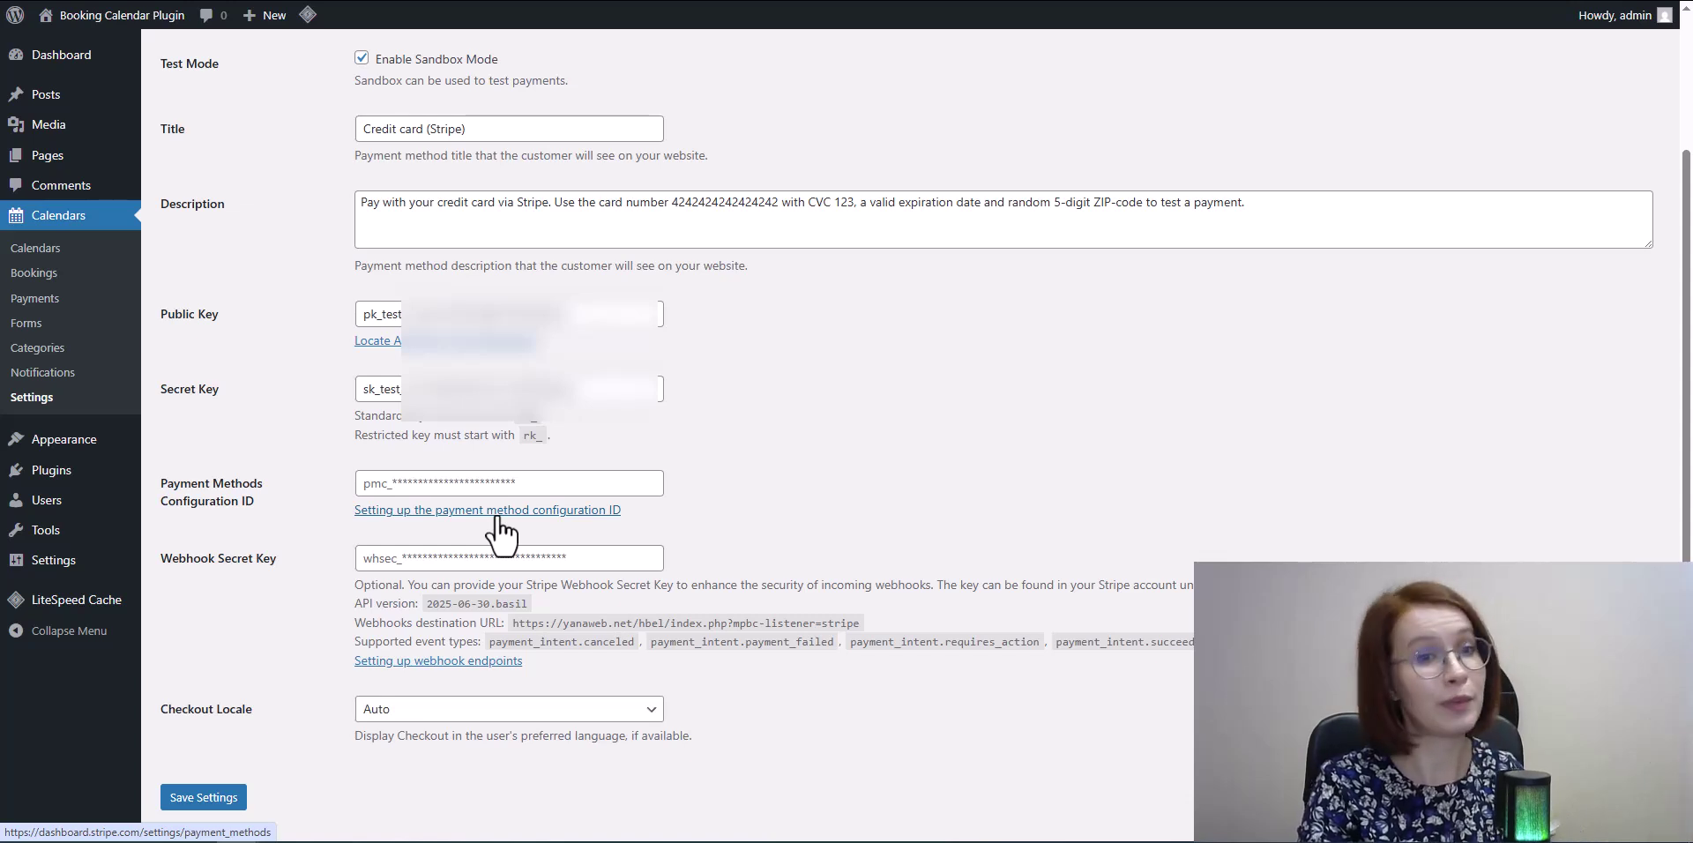
left_click(497, 520)
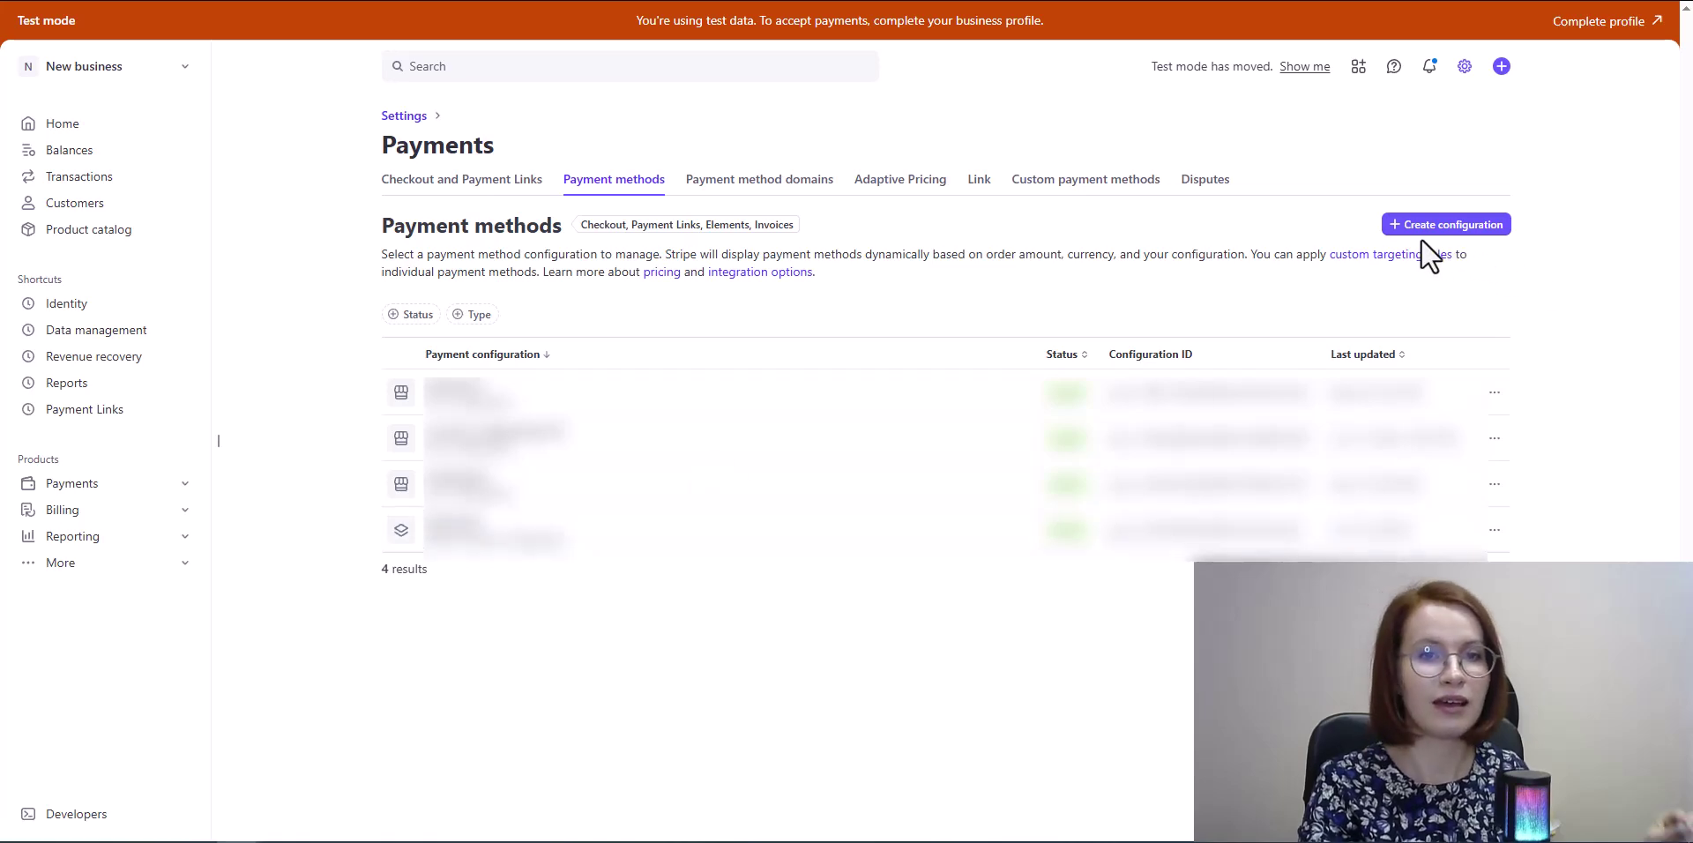
left_click(1448, 233)
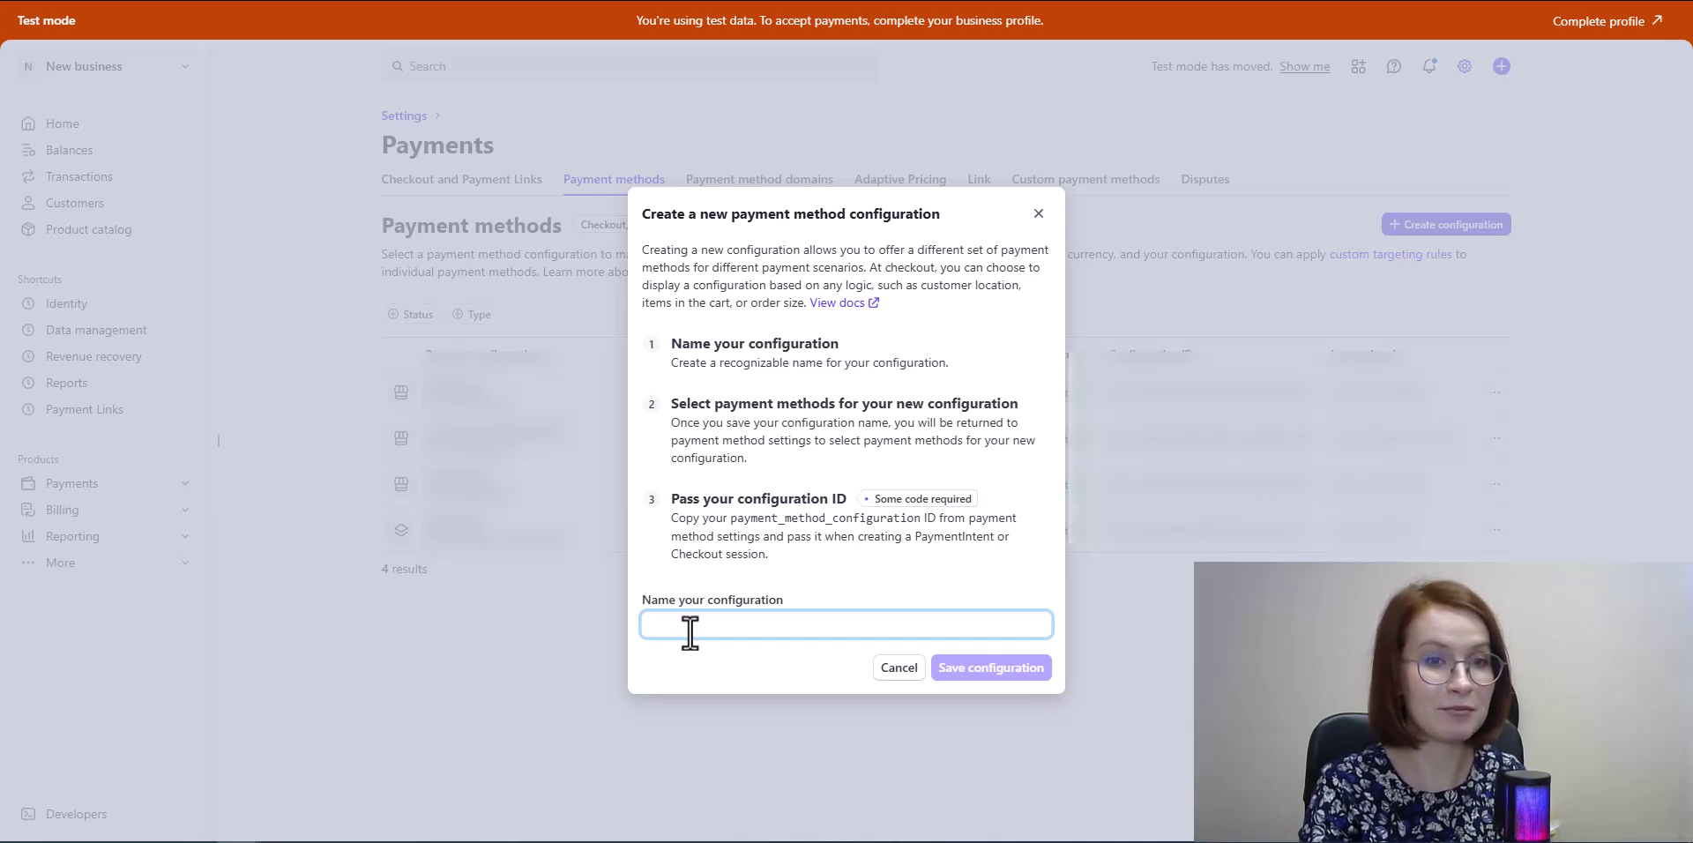
type("Booking Calend")
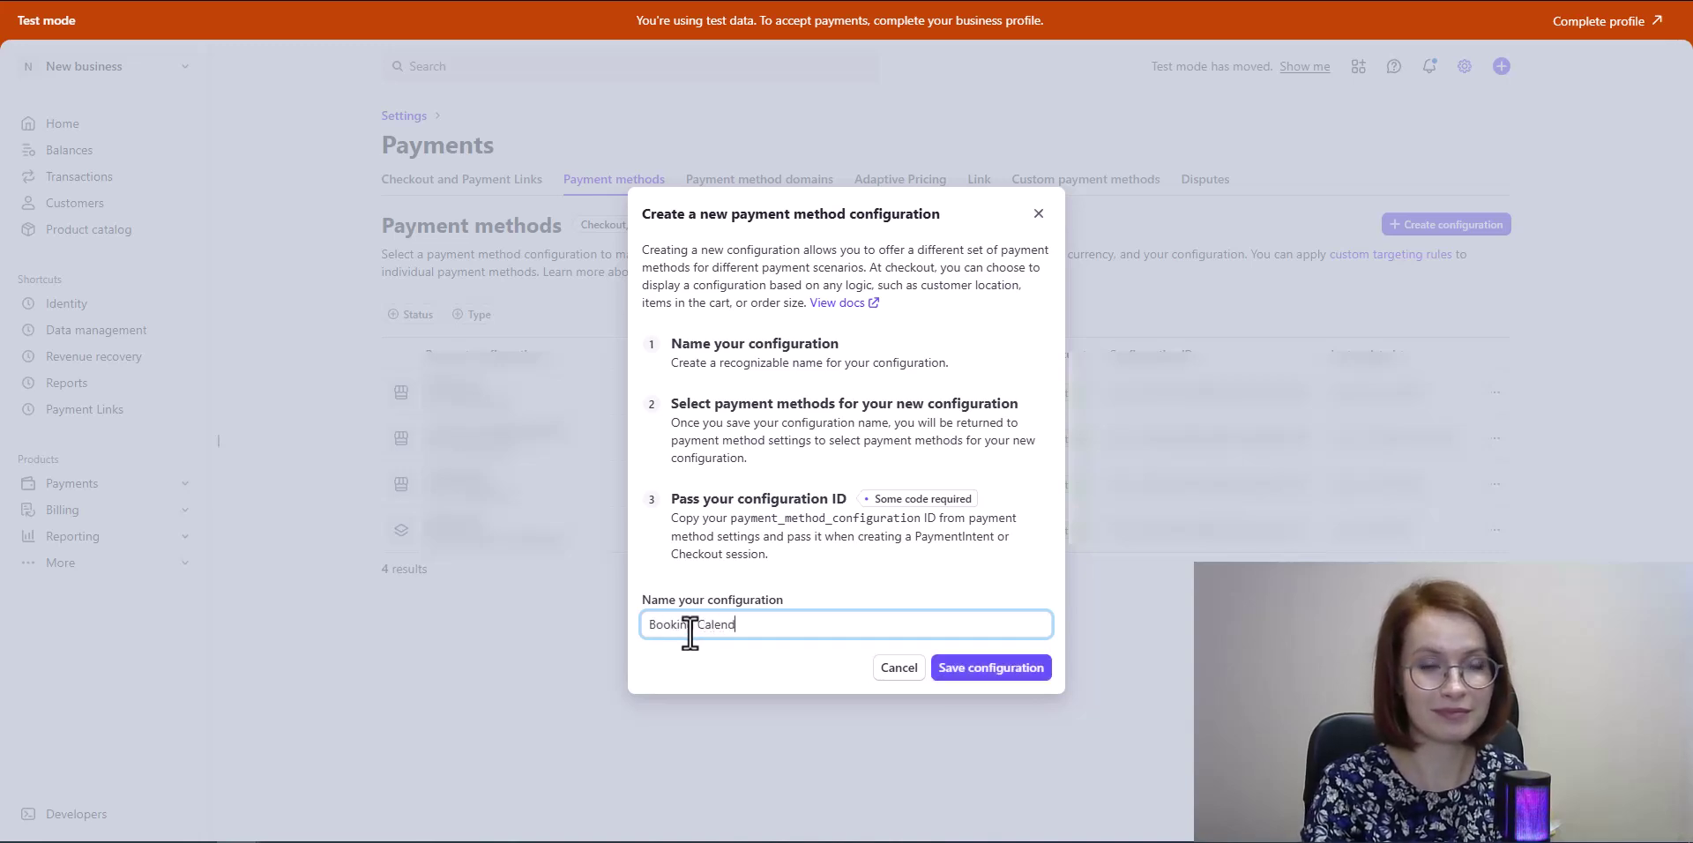
type("ar Site")
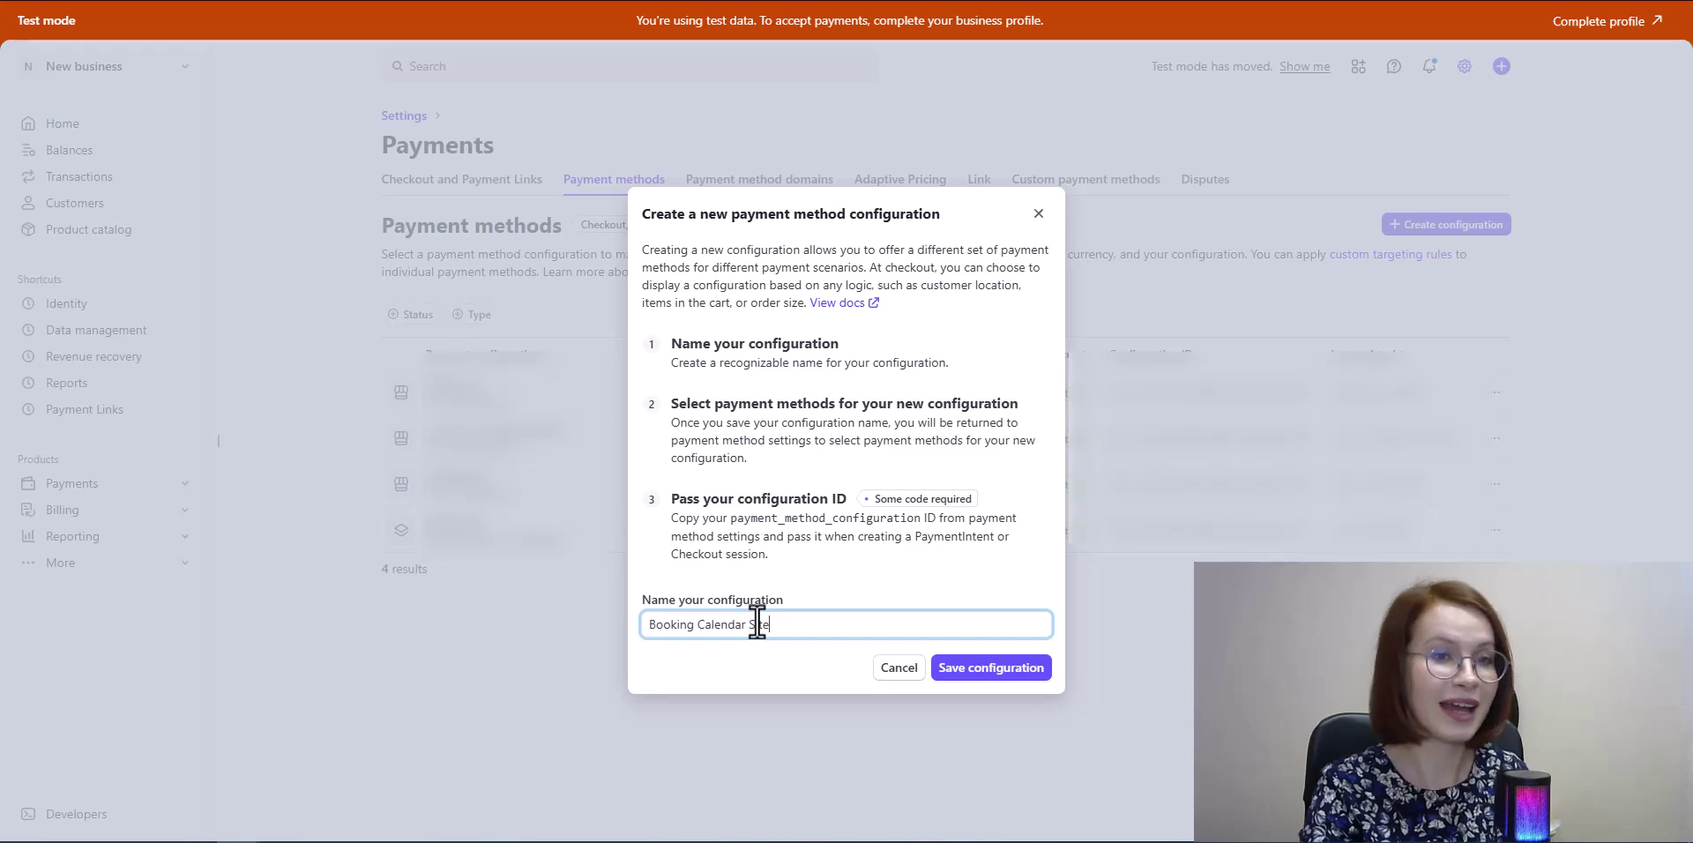
left_click(987, 674)
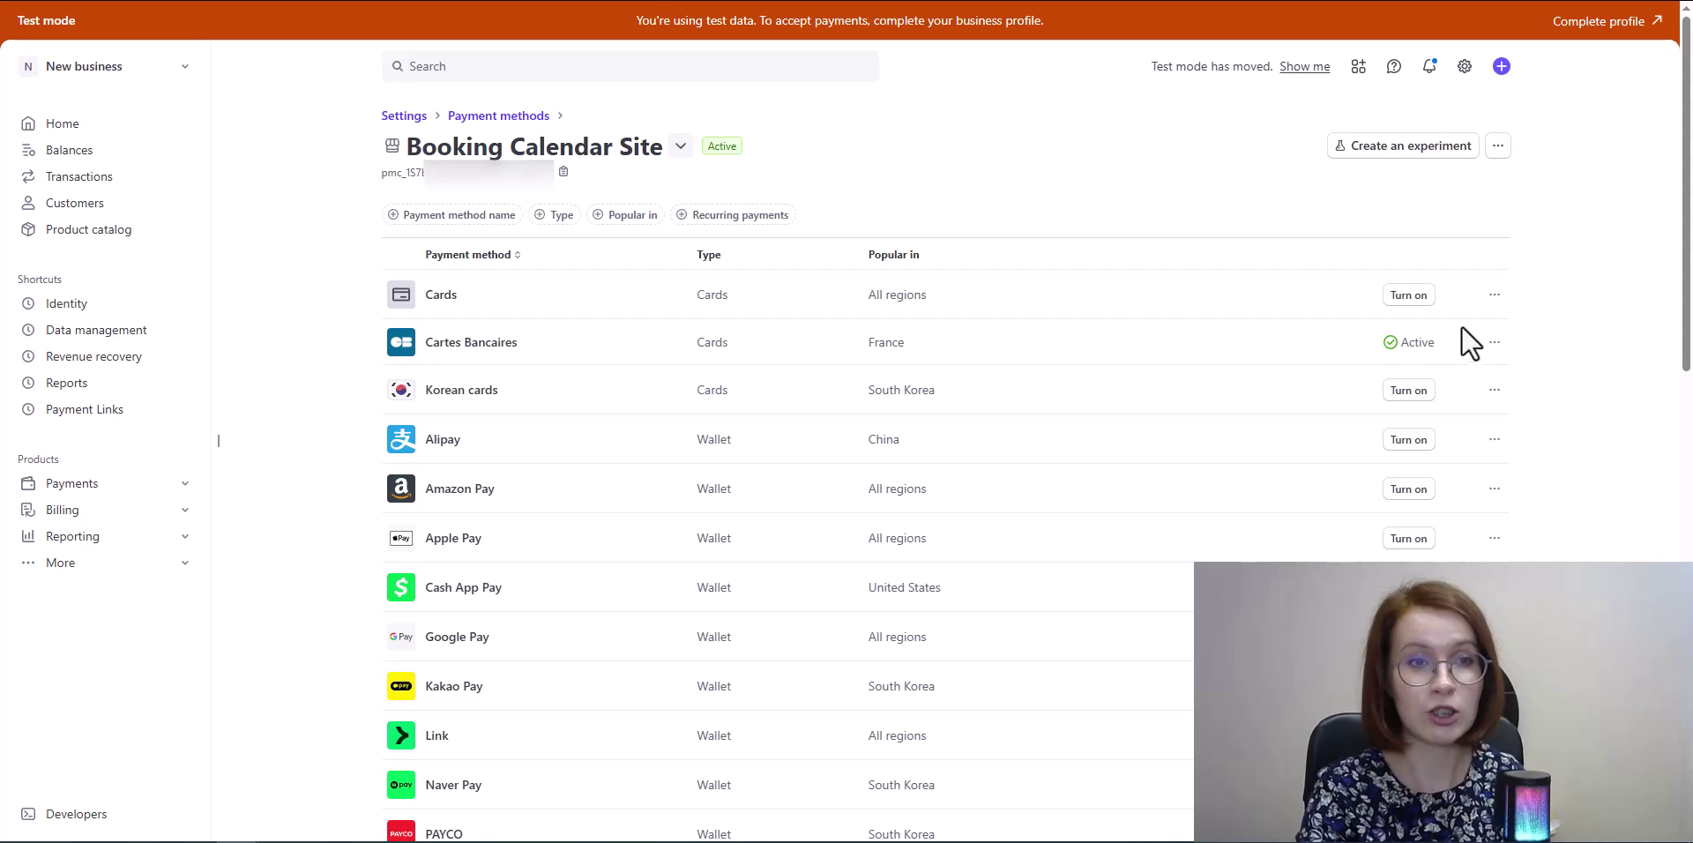
Turn on Cards and Apple Pay in the Booking Calendar Site configuration
left_click(1398, 303)
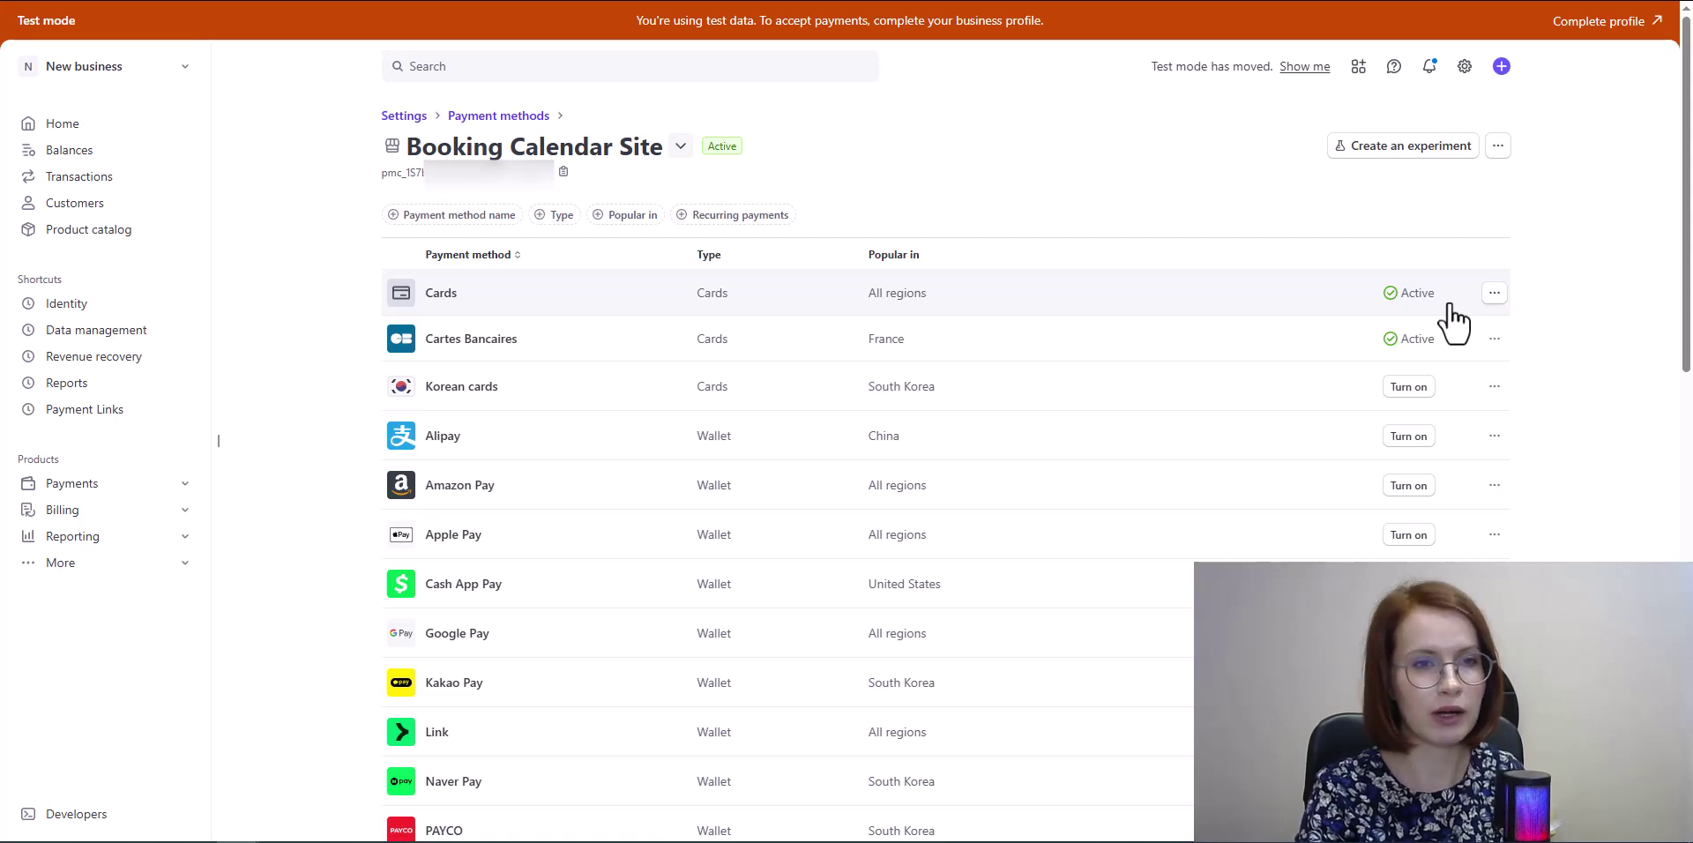
left_click(1494, 340)
left_click(1450, 342)
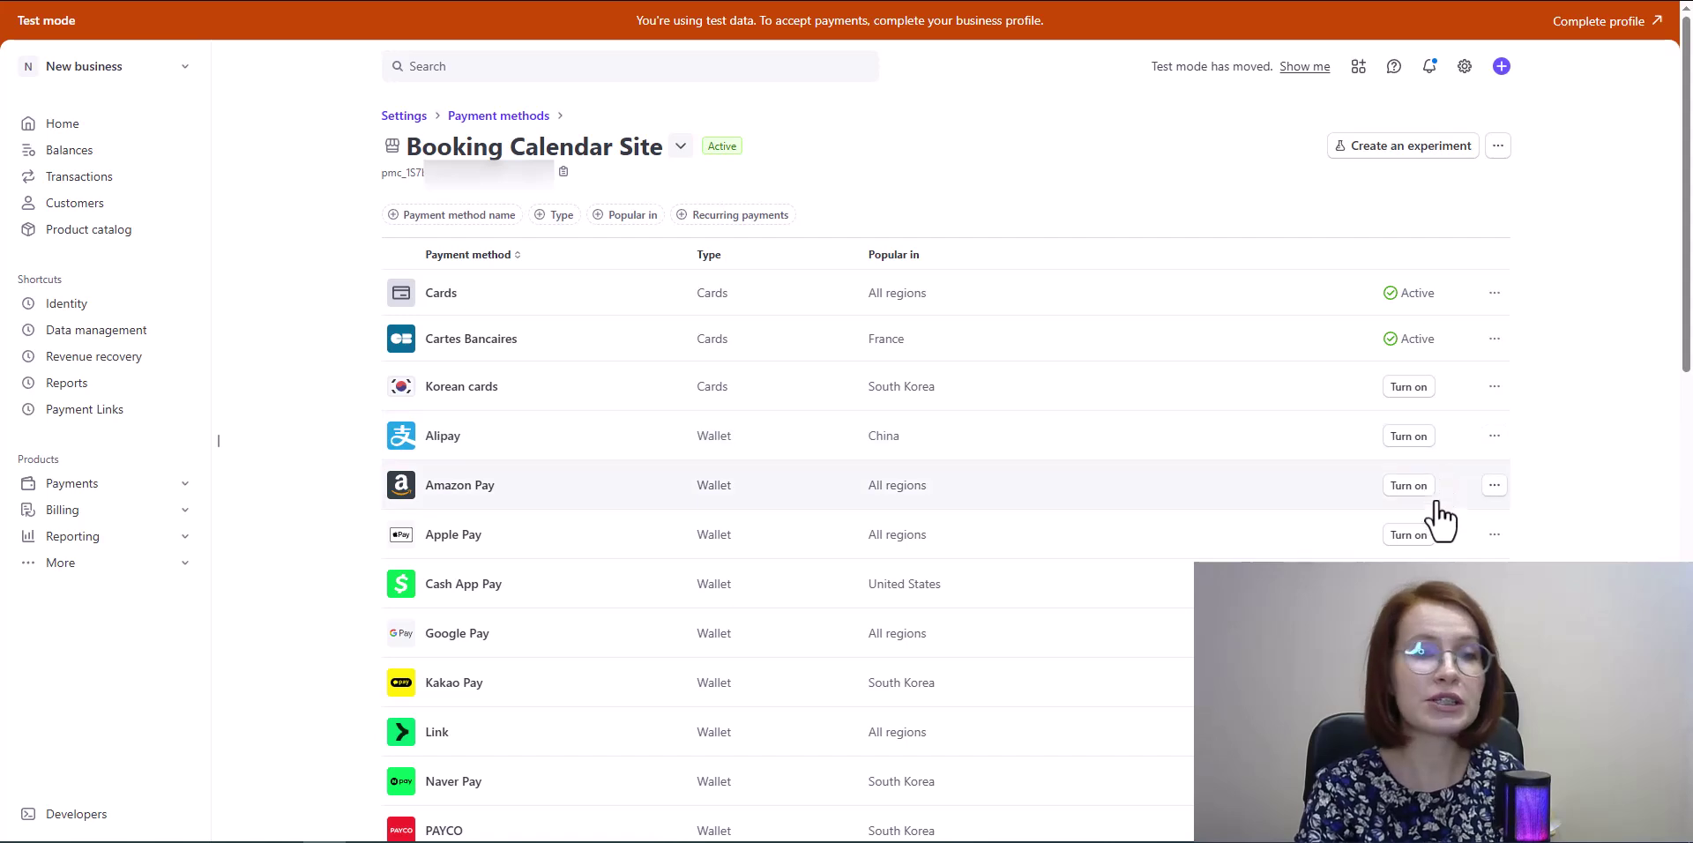
left_click(1408, 538)
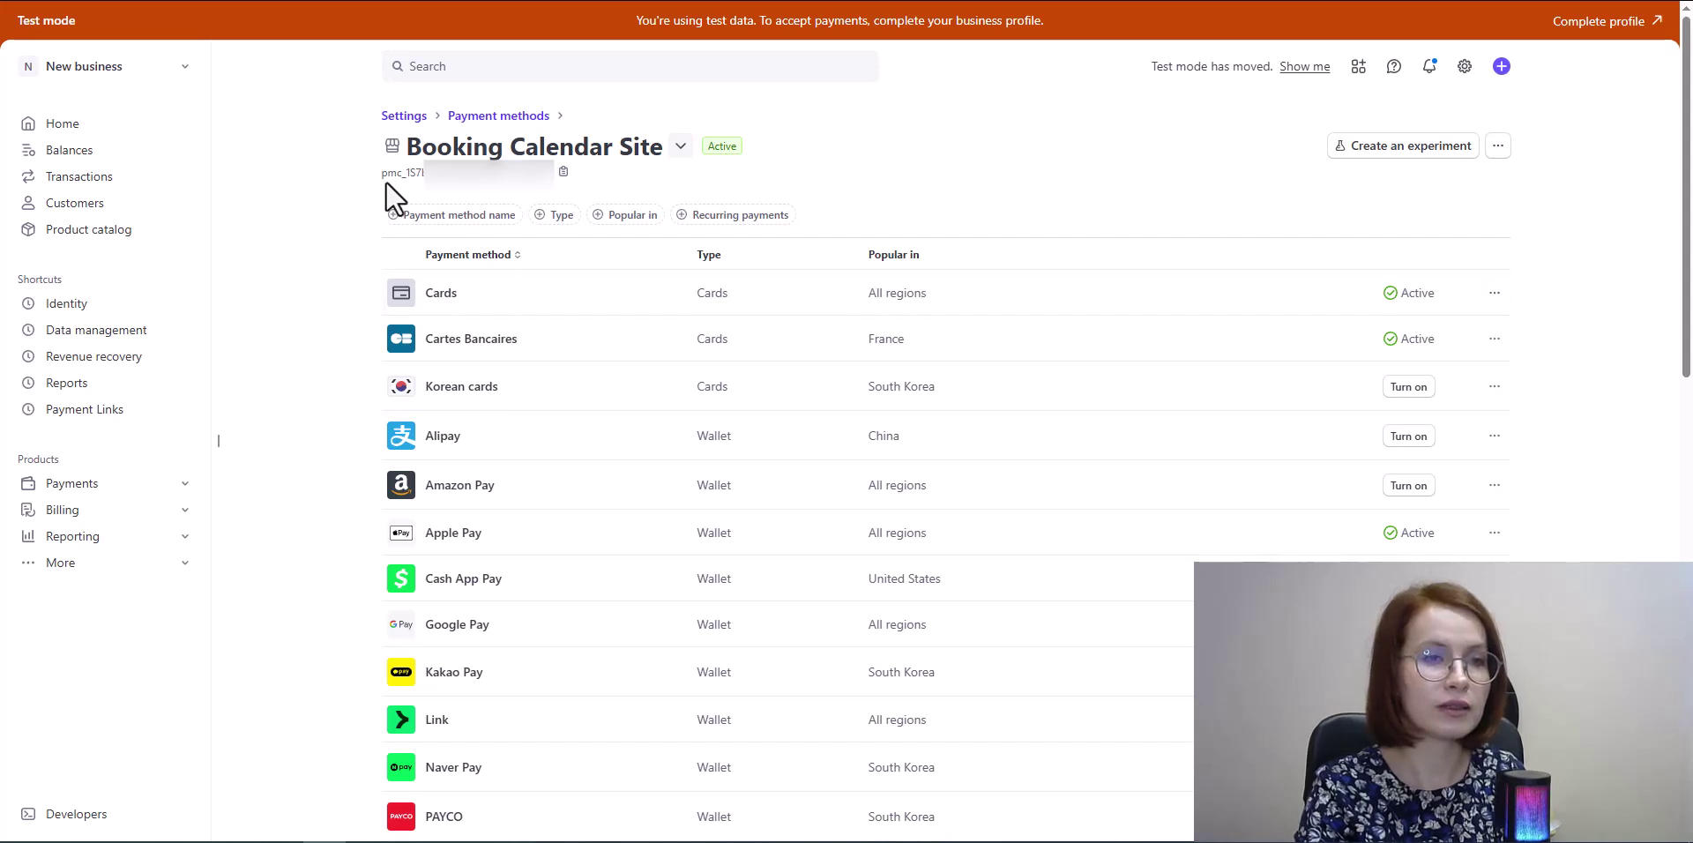
Copy the configuration ID of Booking Calendar Site and paste it into the plugin's Payment Methods Configuration ID field in WordPress
mouse_move(453, 196)
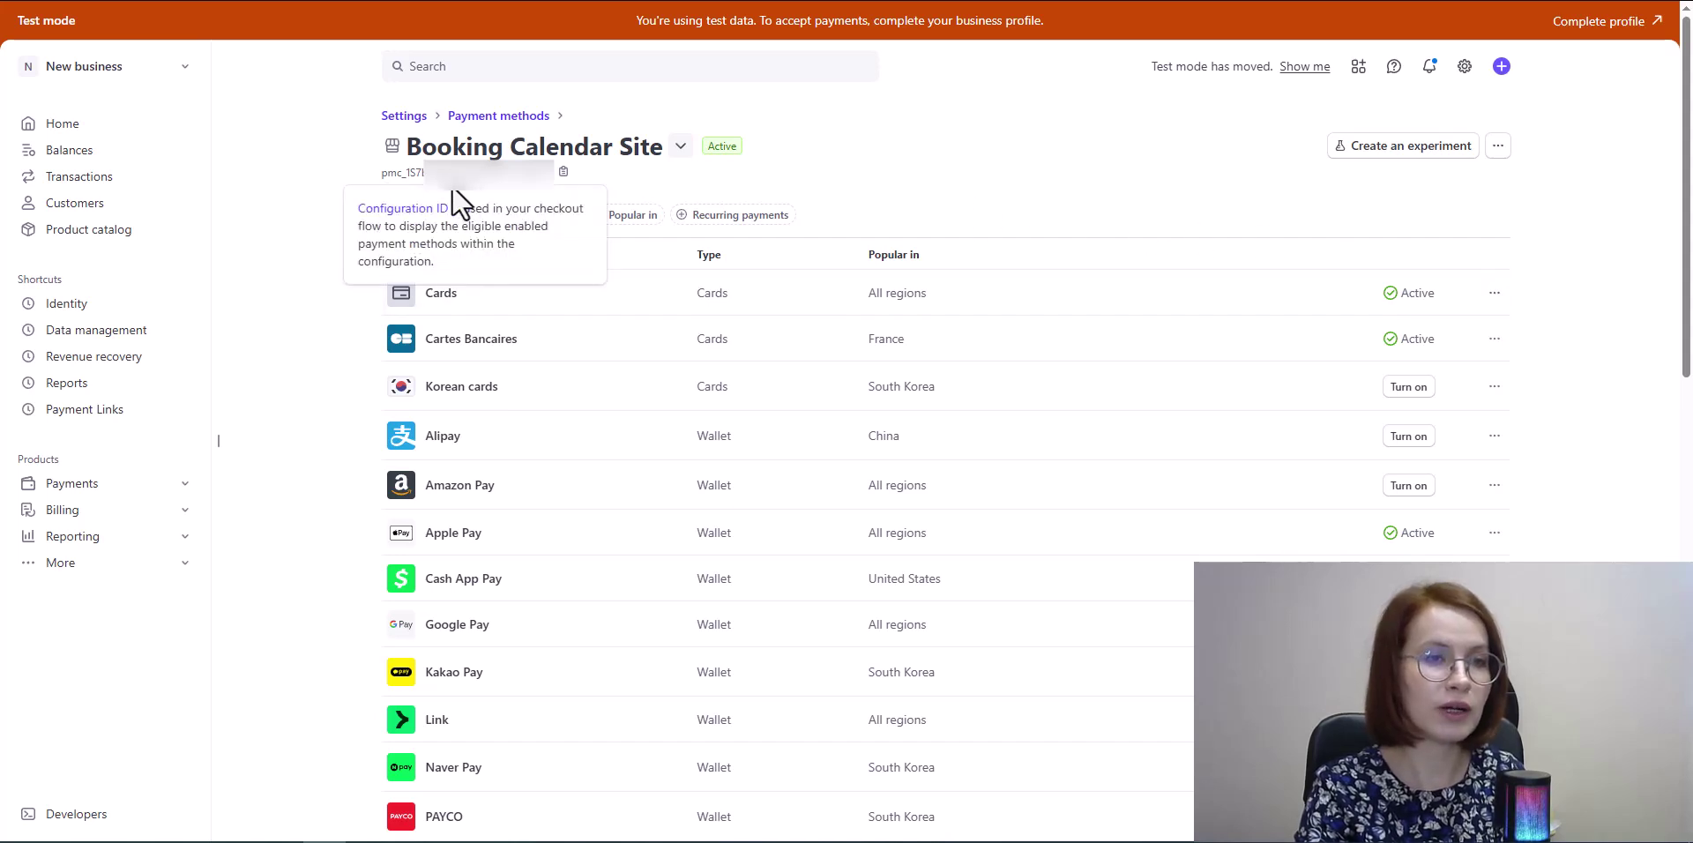
left_click(563, 173)
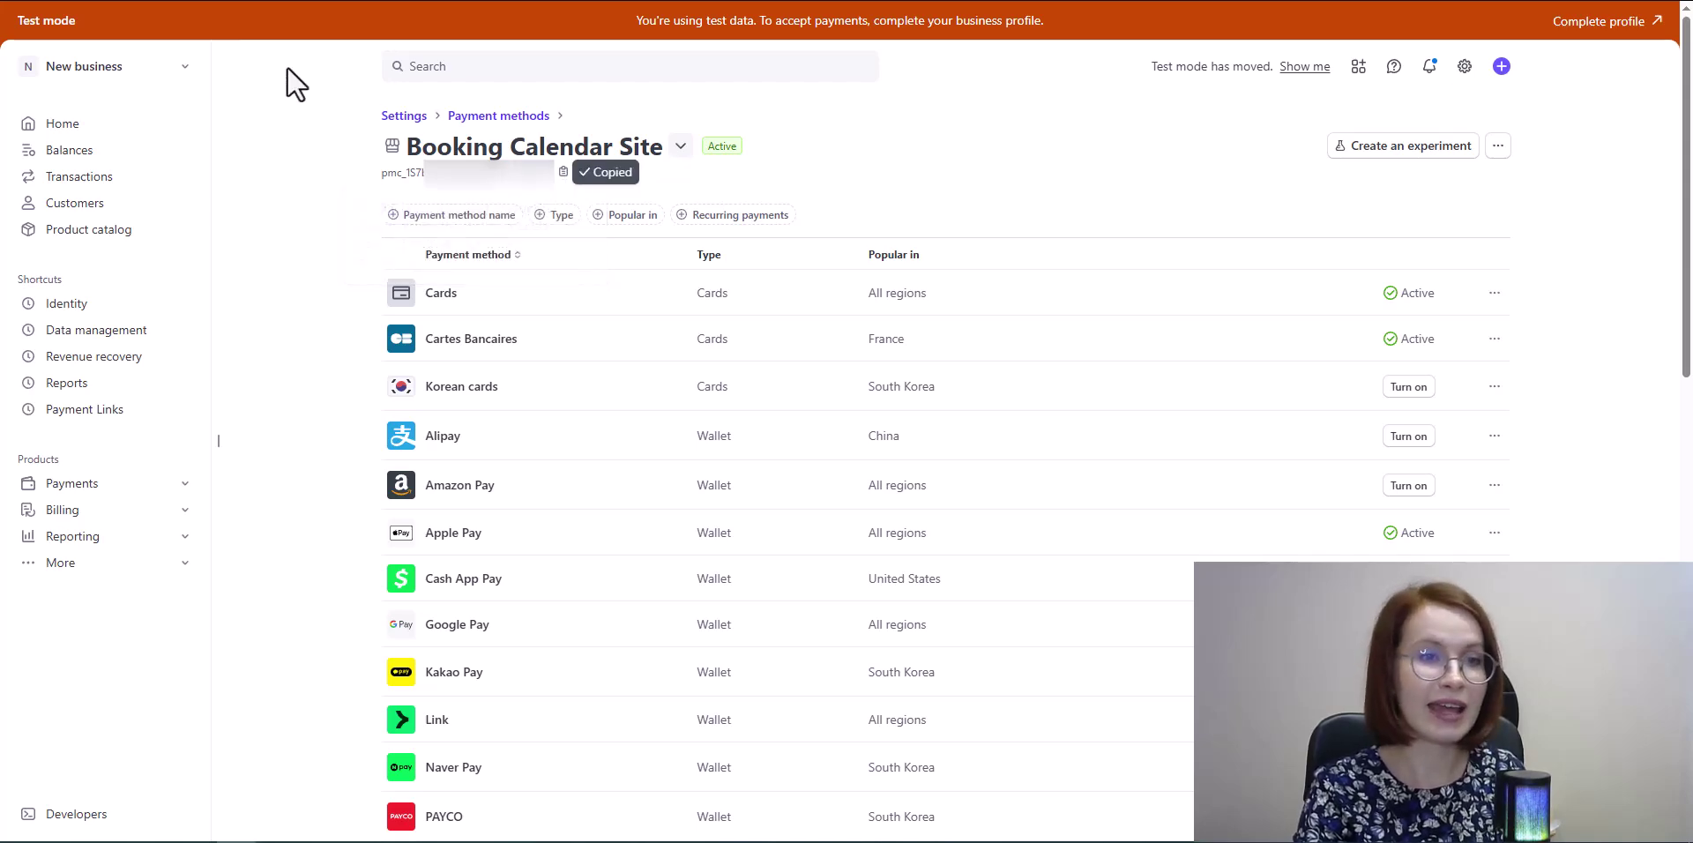
key("alt+Tab")
left_click(369, 483)
key("ctrl+v")
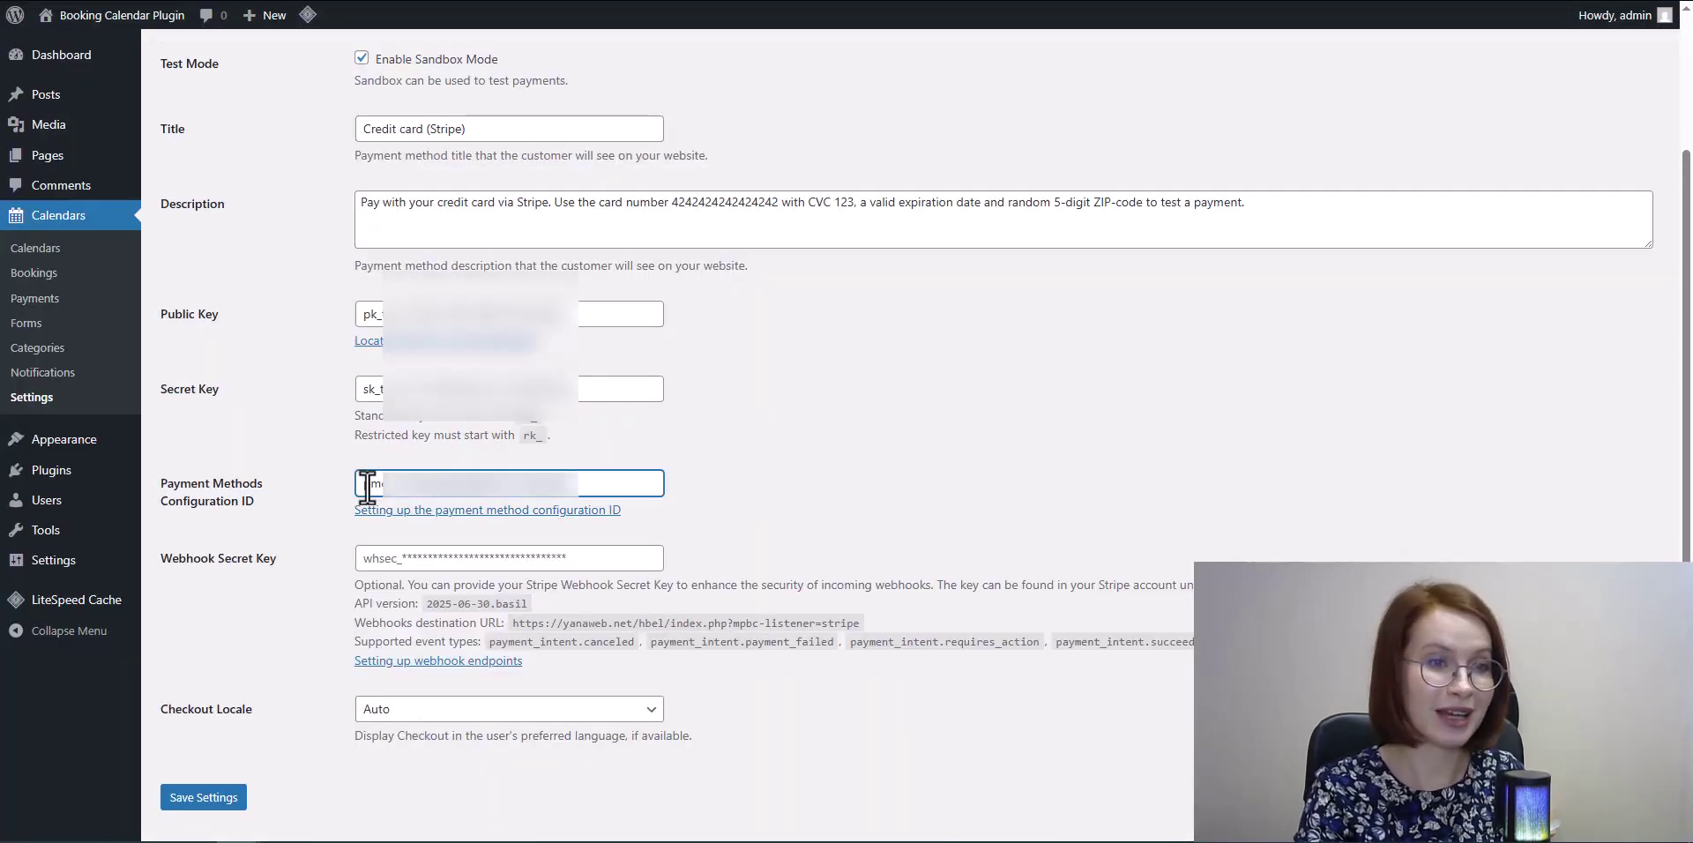
Begin a new webhook endpoint in the Stripe dashboard and paste the plugin's webhooks destination URL as its Endpoint URL
scroll(952, 689, "down", 1)
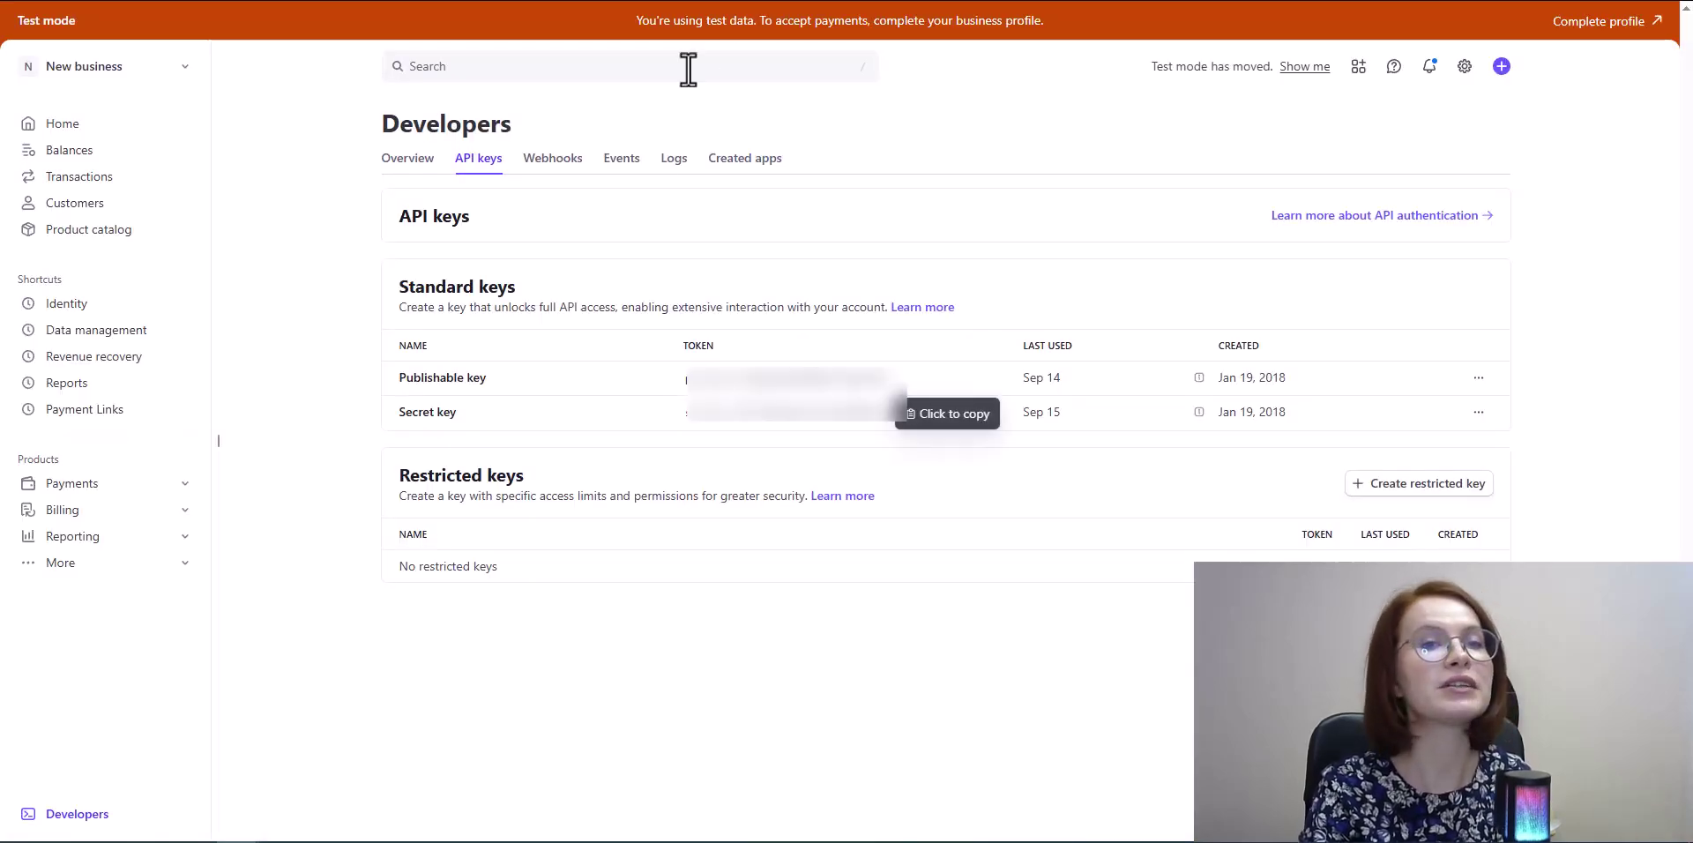
left_click(552, 167)
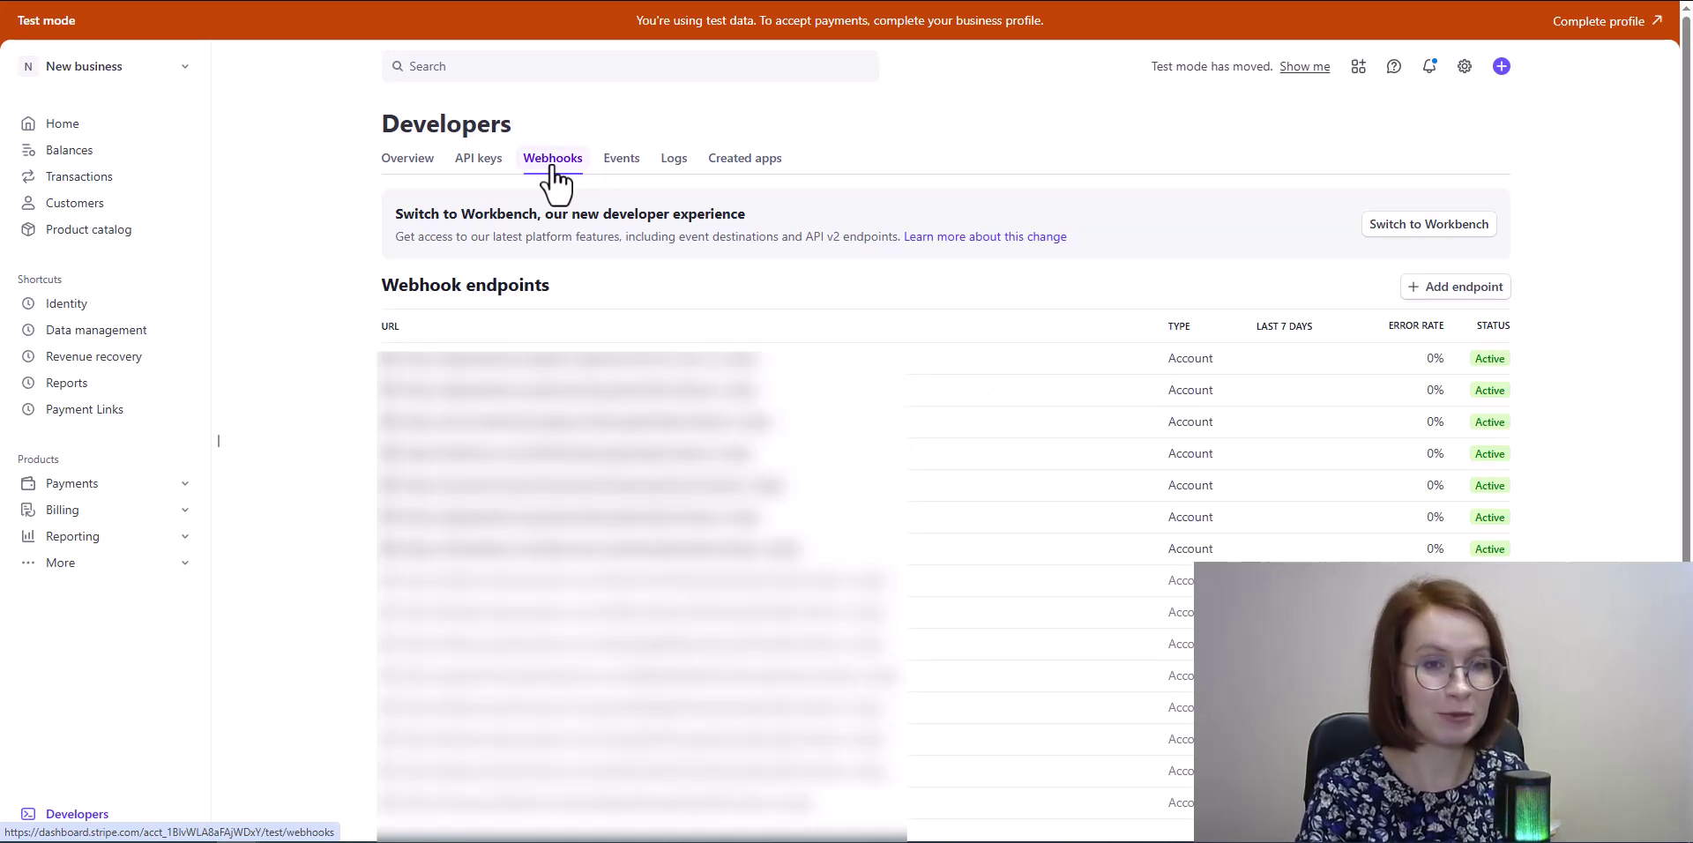
left_click(1451, 296)
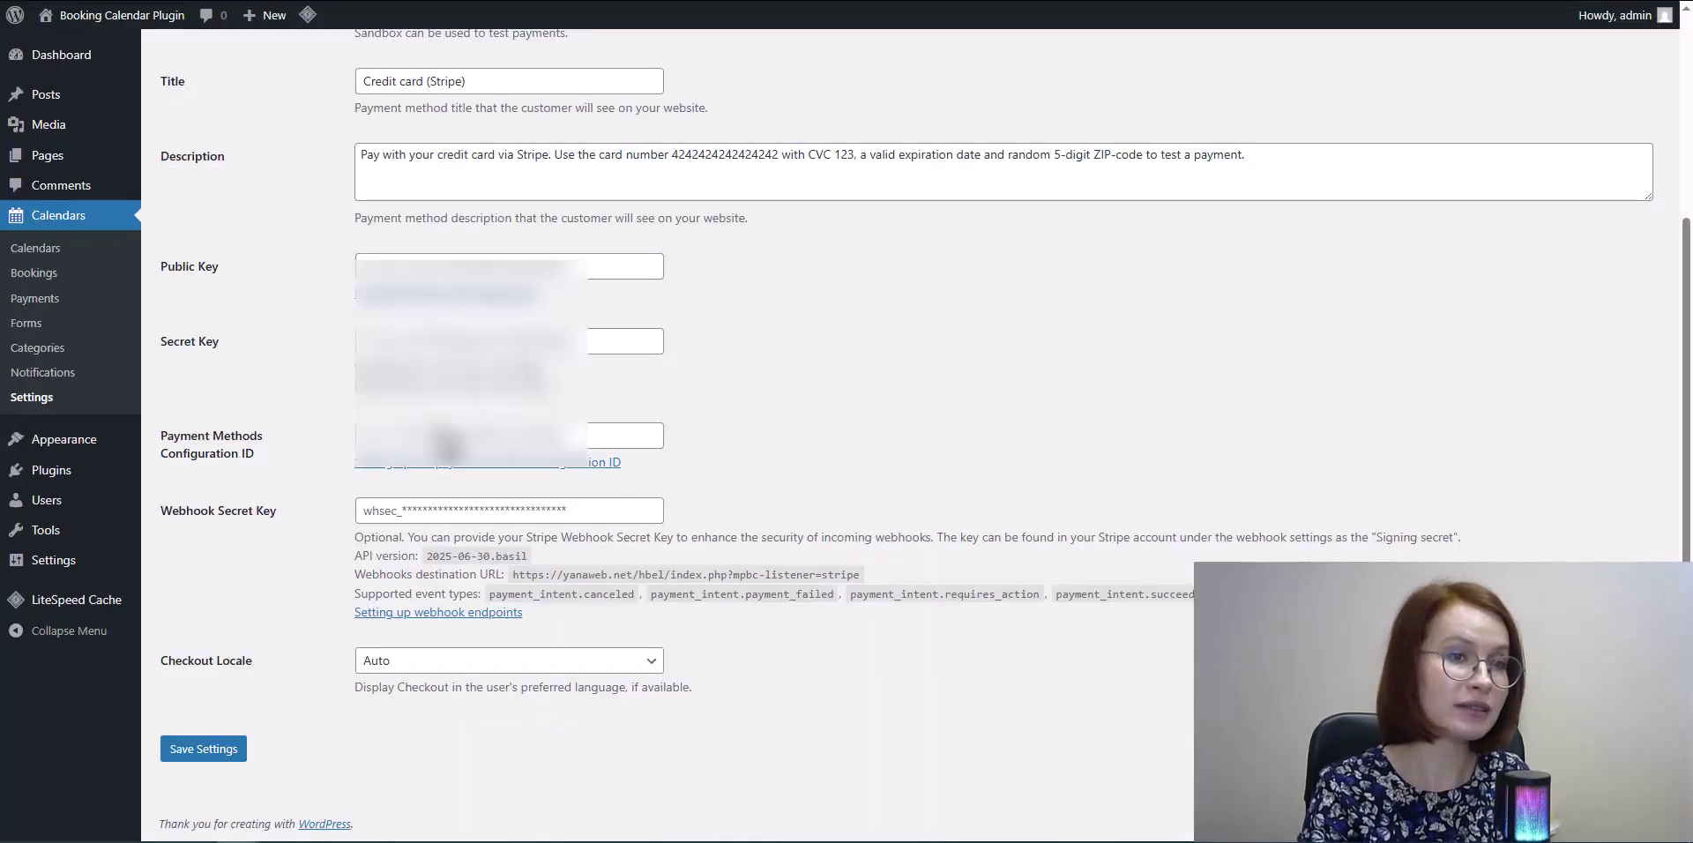
left_click_drag(513, 572, 855, 574)
right_click(855, 574)
left_click(902, 578)
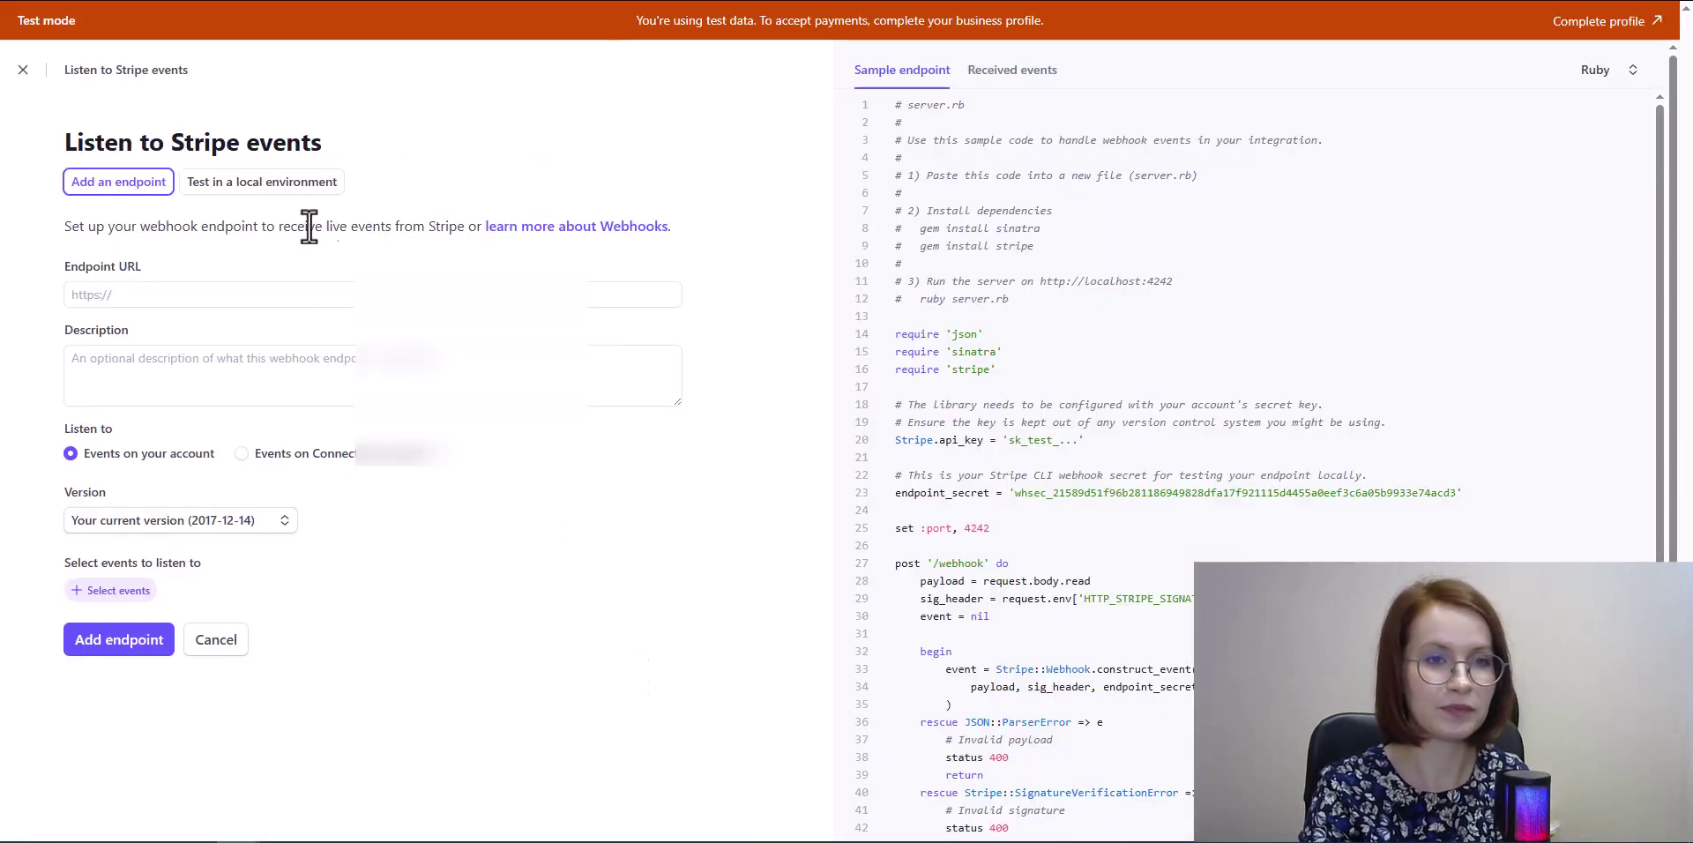
left_click(227, 294)
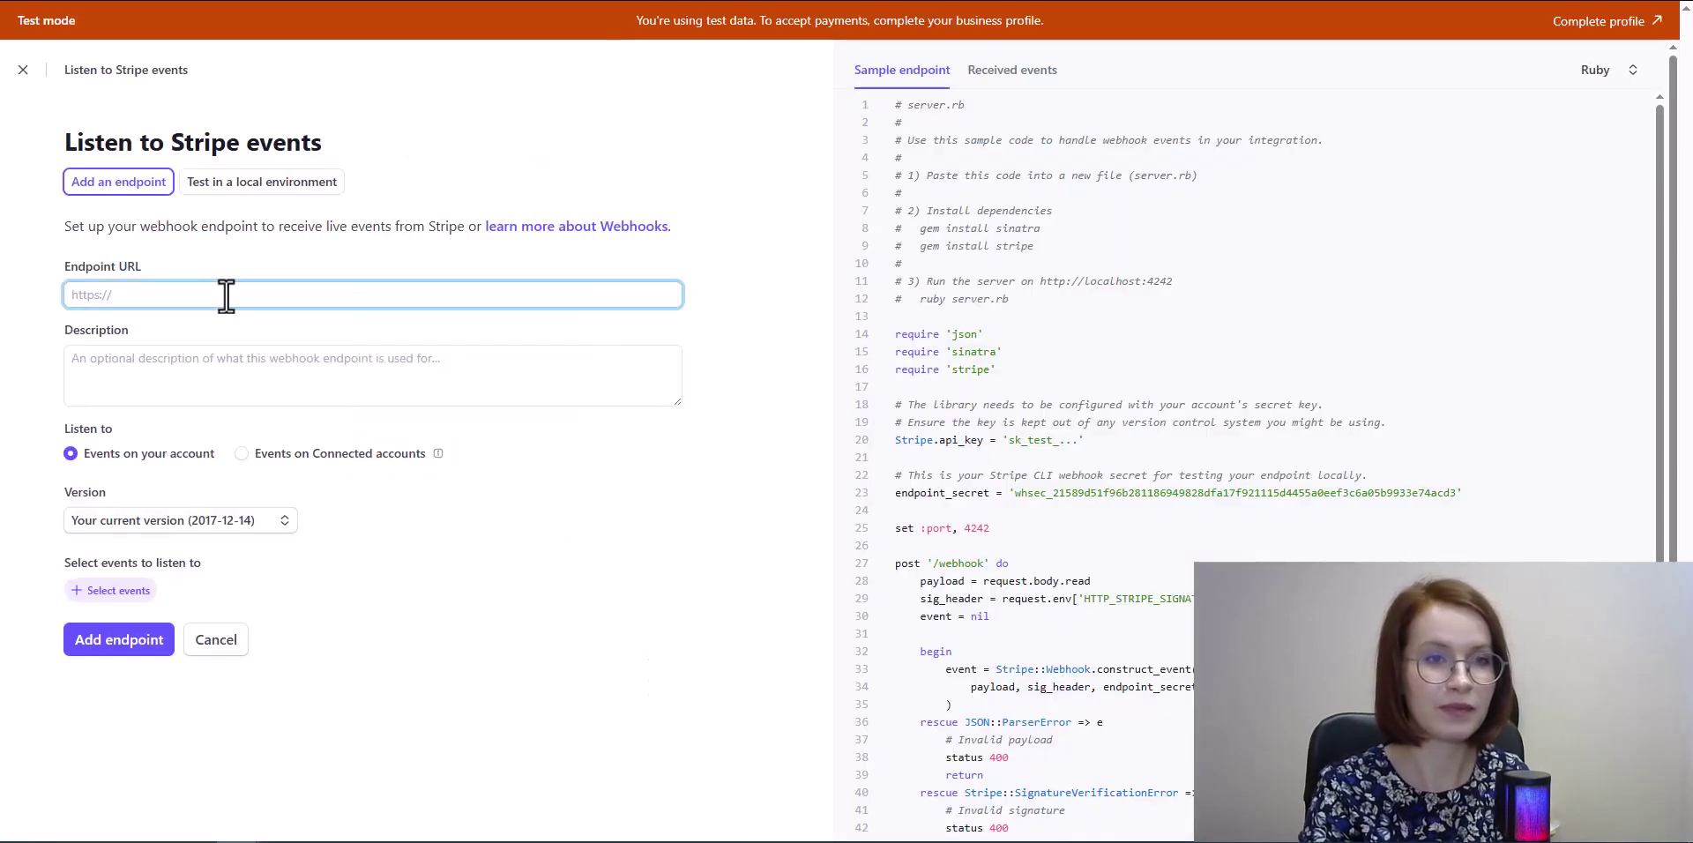
key("ctrl+v")
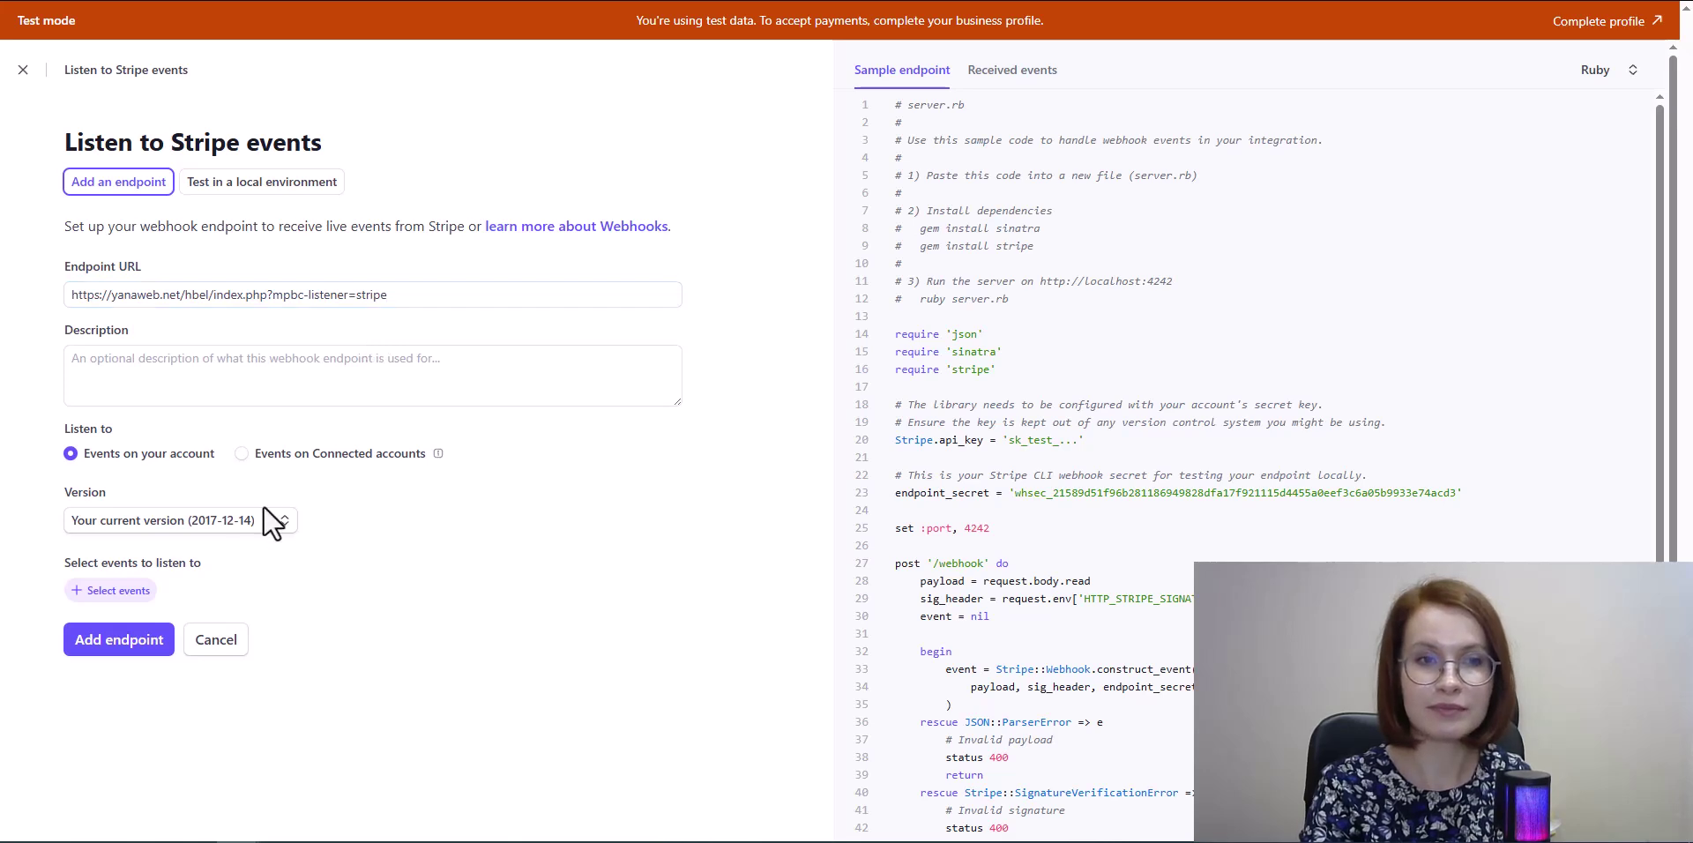
Add the payment_intent events canceled, payment_failed, requires_action and succeeded to the webhook, and create the endpoint
left_click(99, 590)
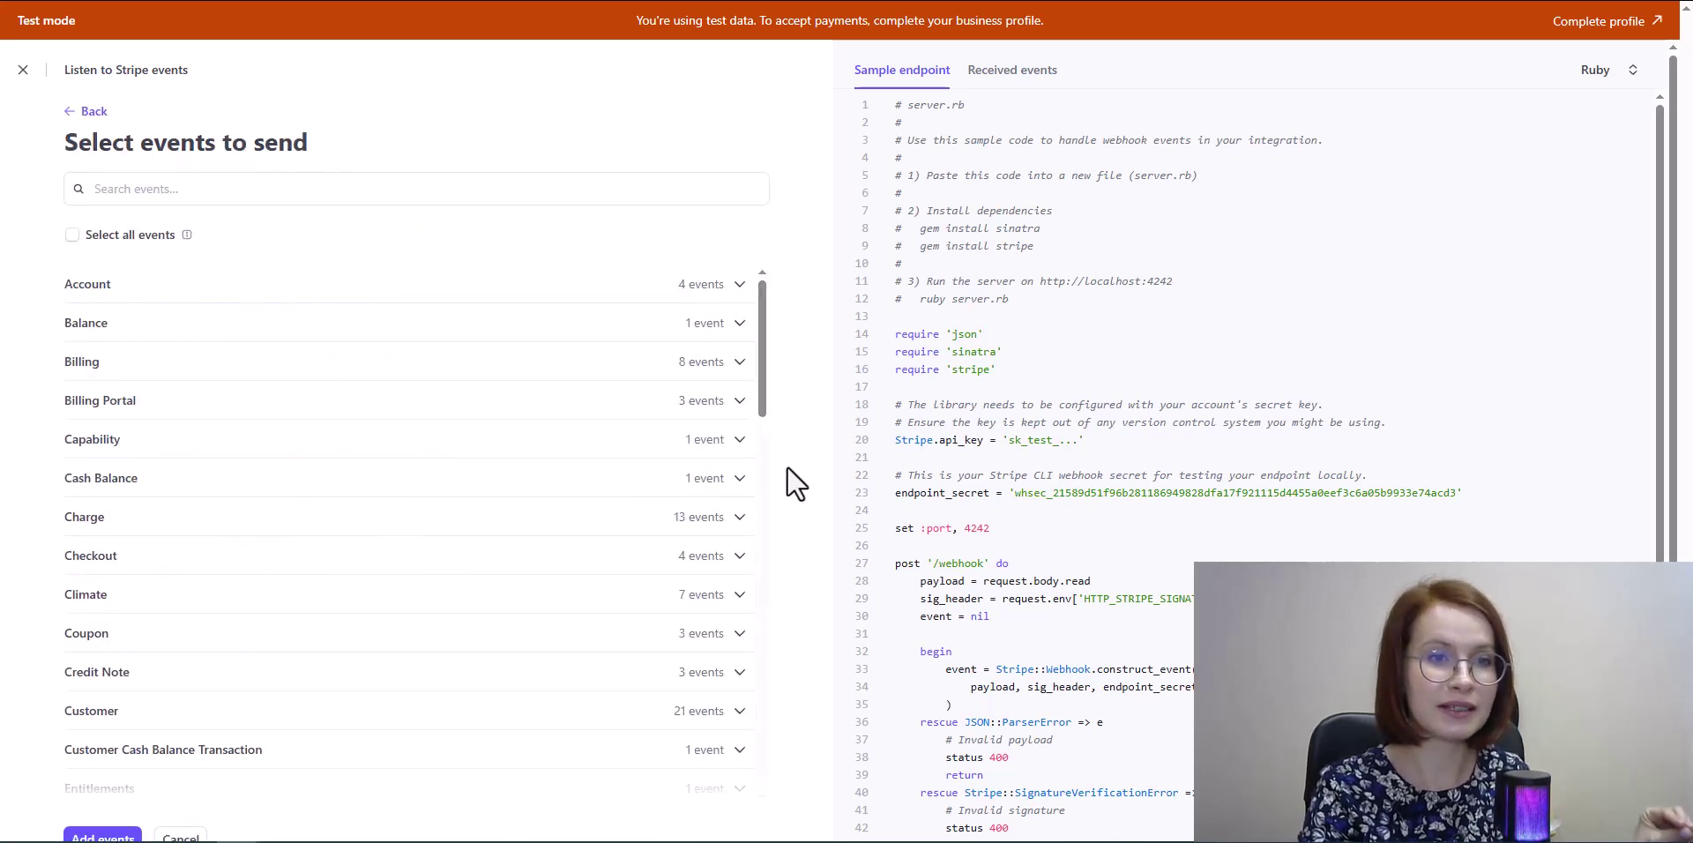
left_click(323, 187)
type("payment_intent")
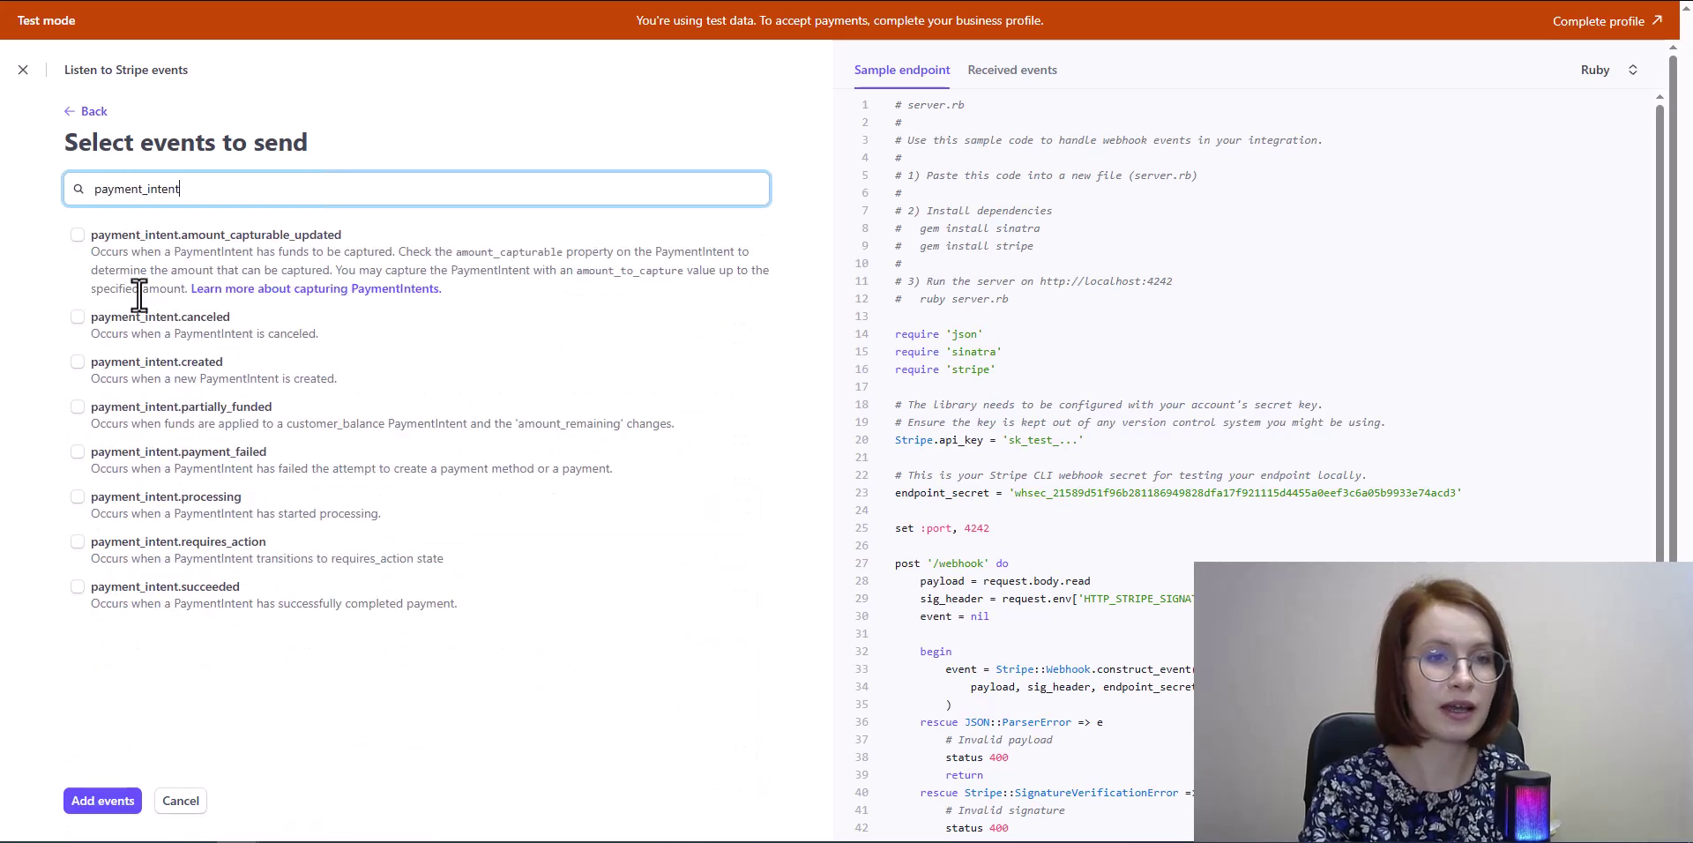
left_click(77, 317)
left_click(78, 452)
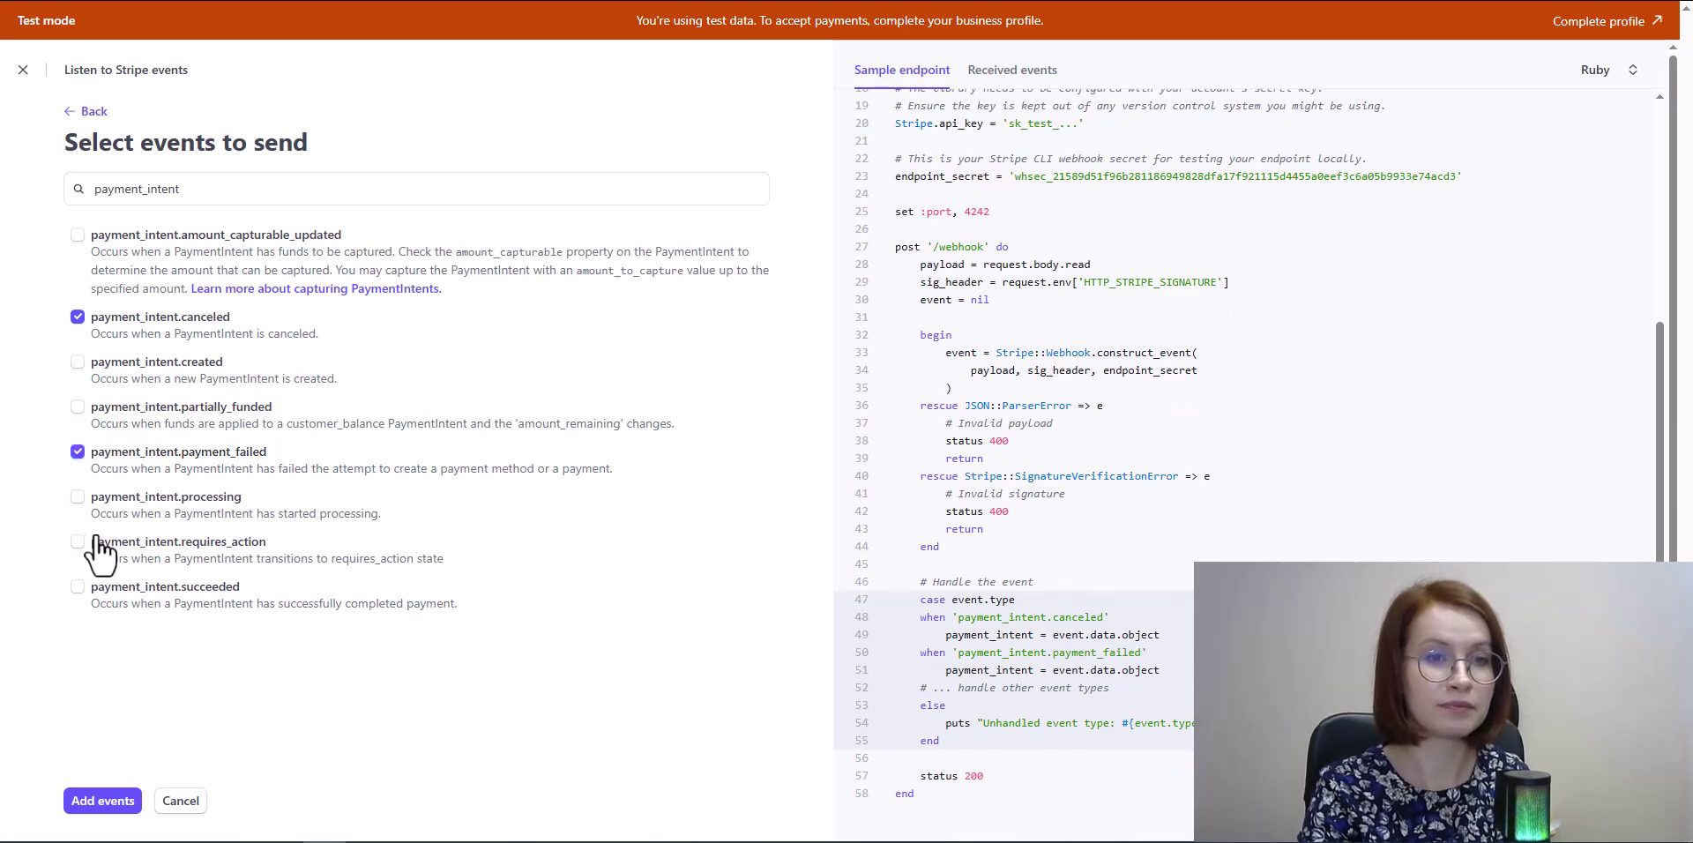
left_click(77, 555)
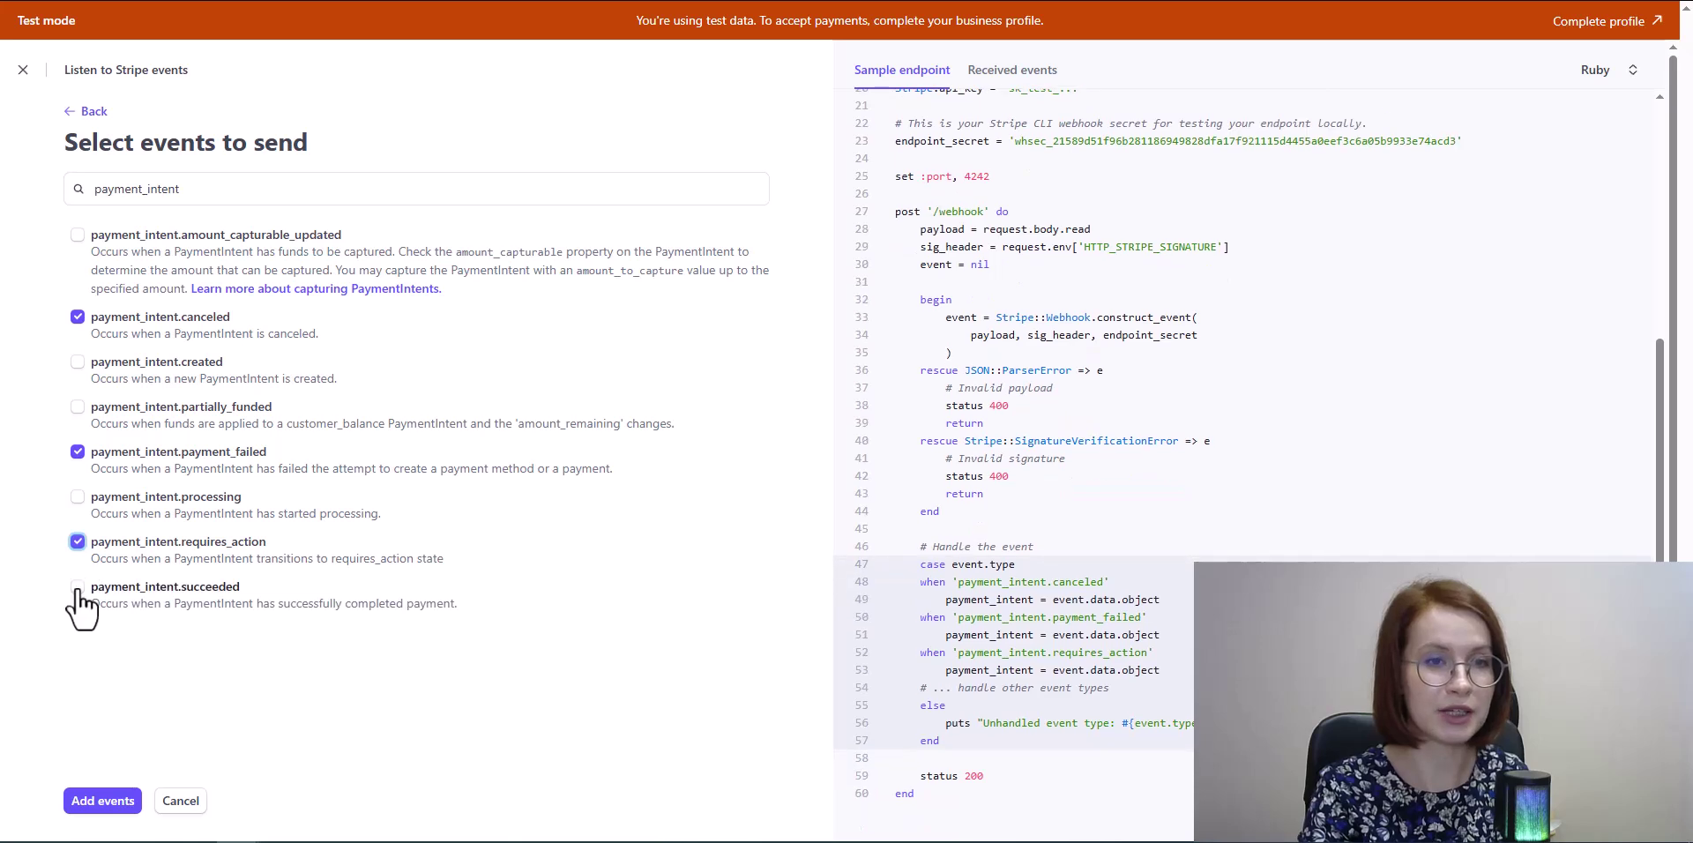
left_click(78, 588)
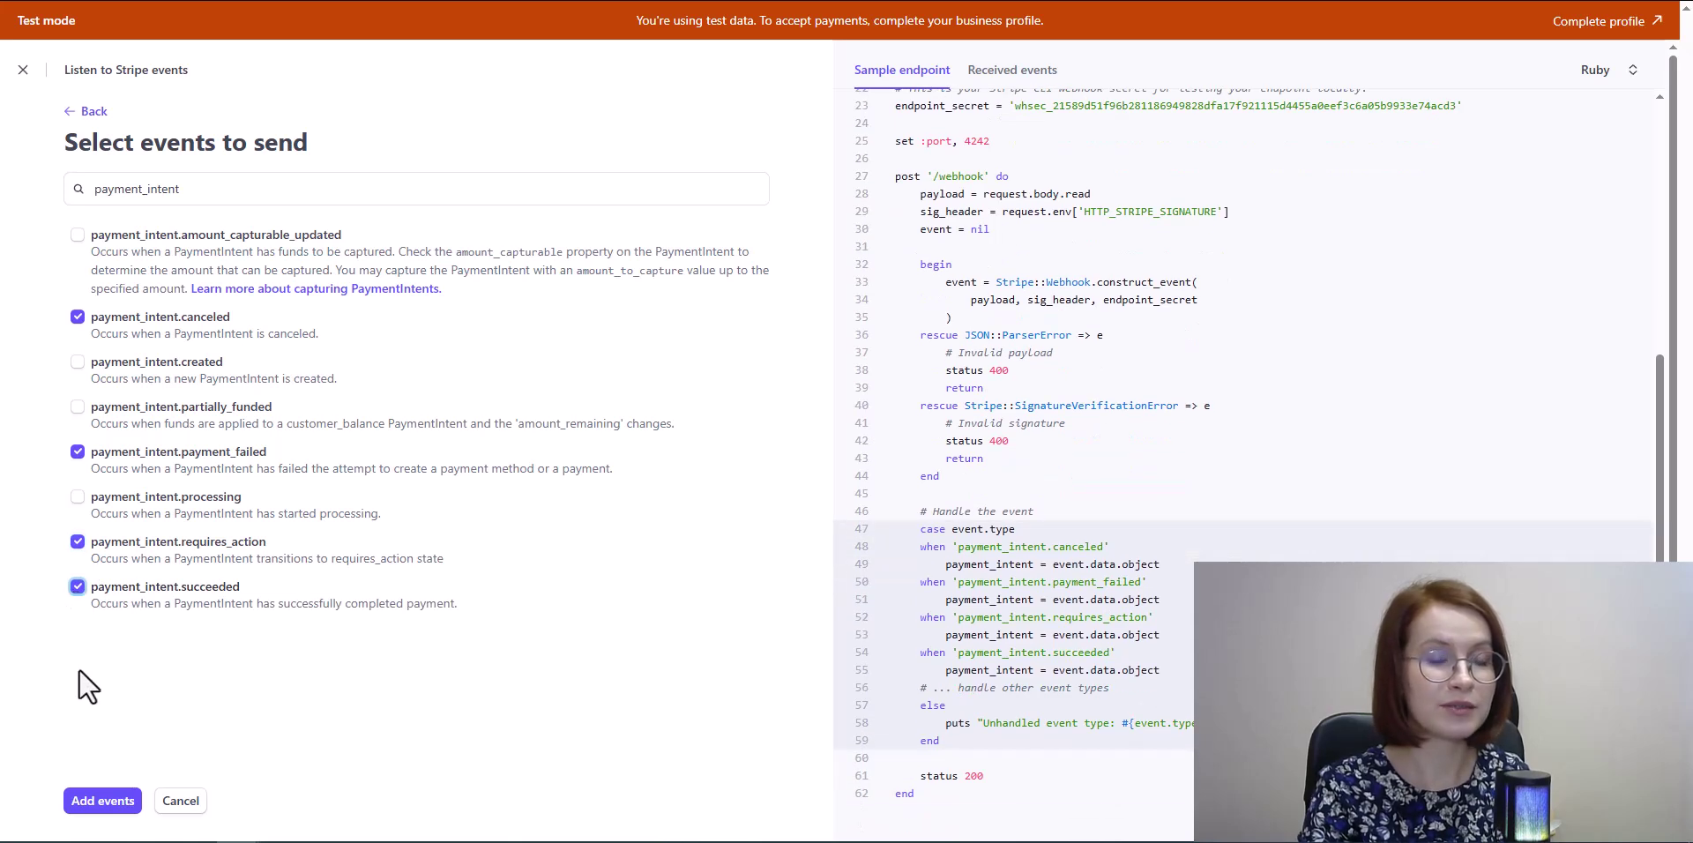
left_click(81, 802)
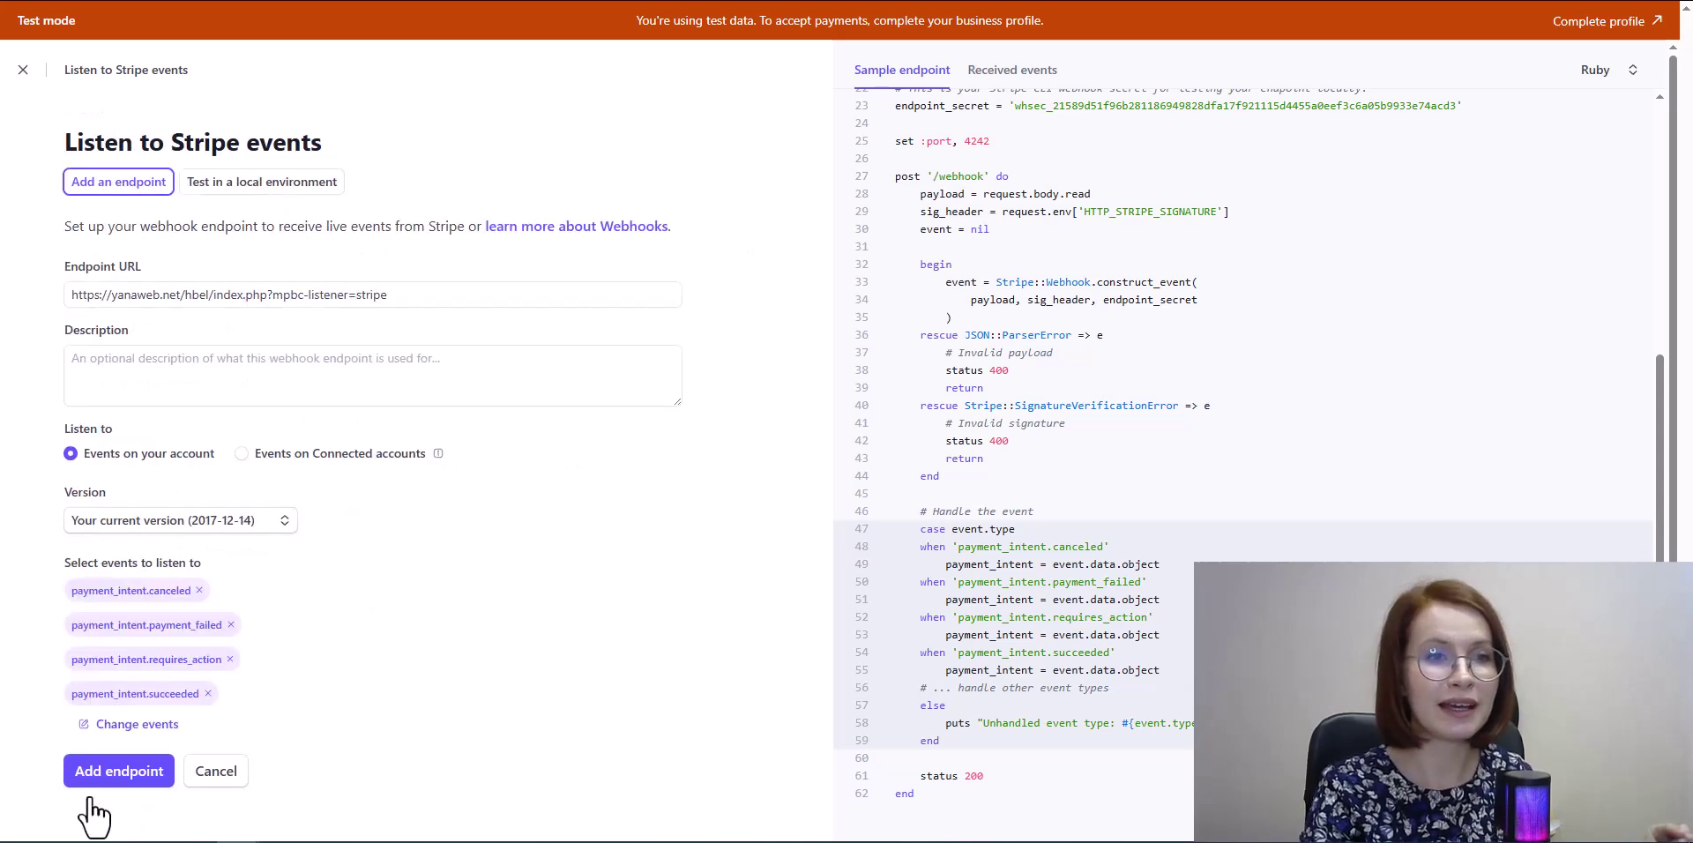
left_click(101, 778)
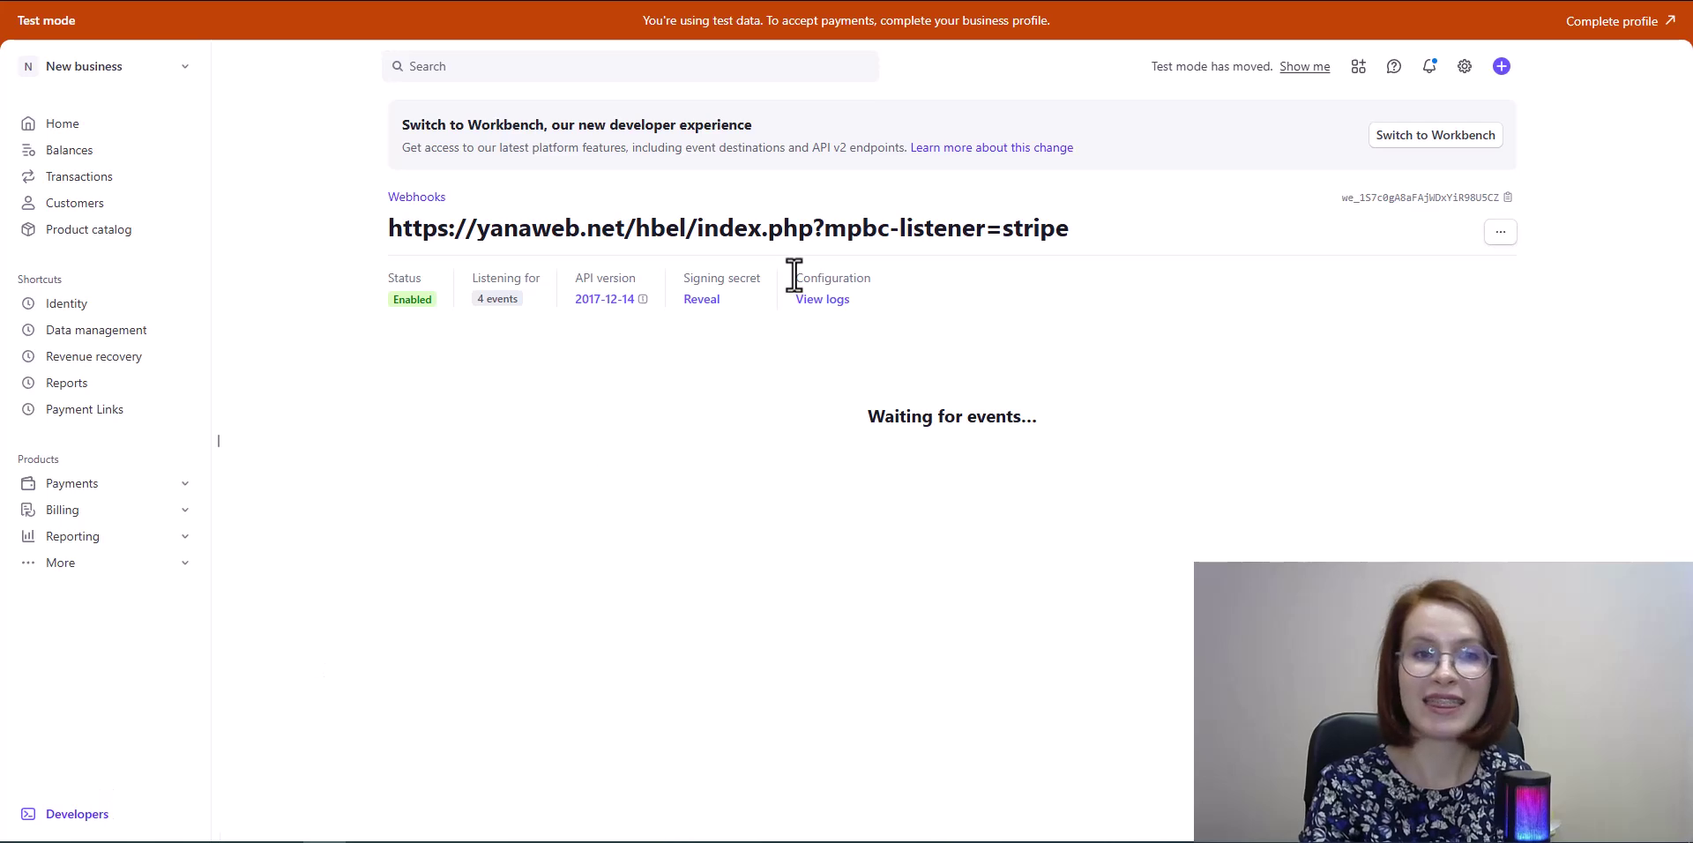
Reveal and copy the endpoint's signing secret, paste it into the plugin's Webhook Secret Key field in WordPress, and save the settings
left_click(703, 301)
left_click_drag(924, 309, 693, 325)
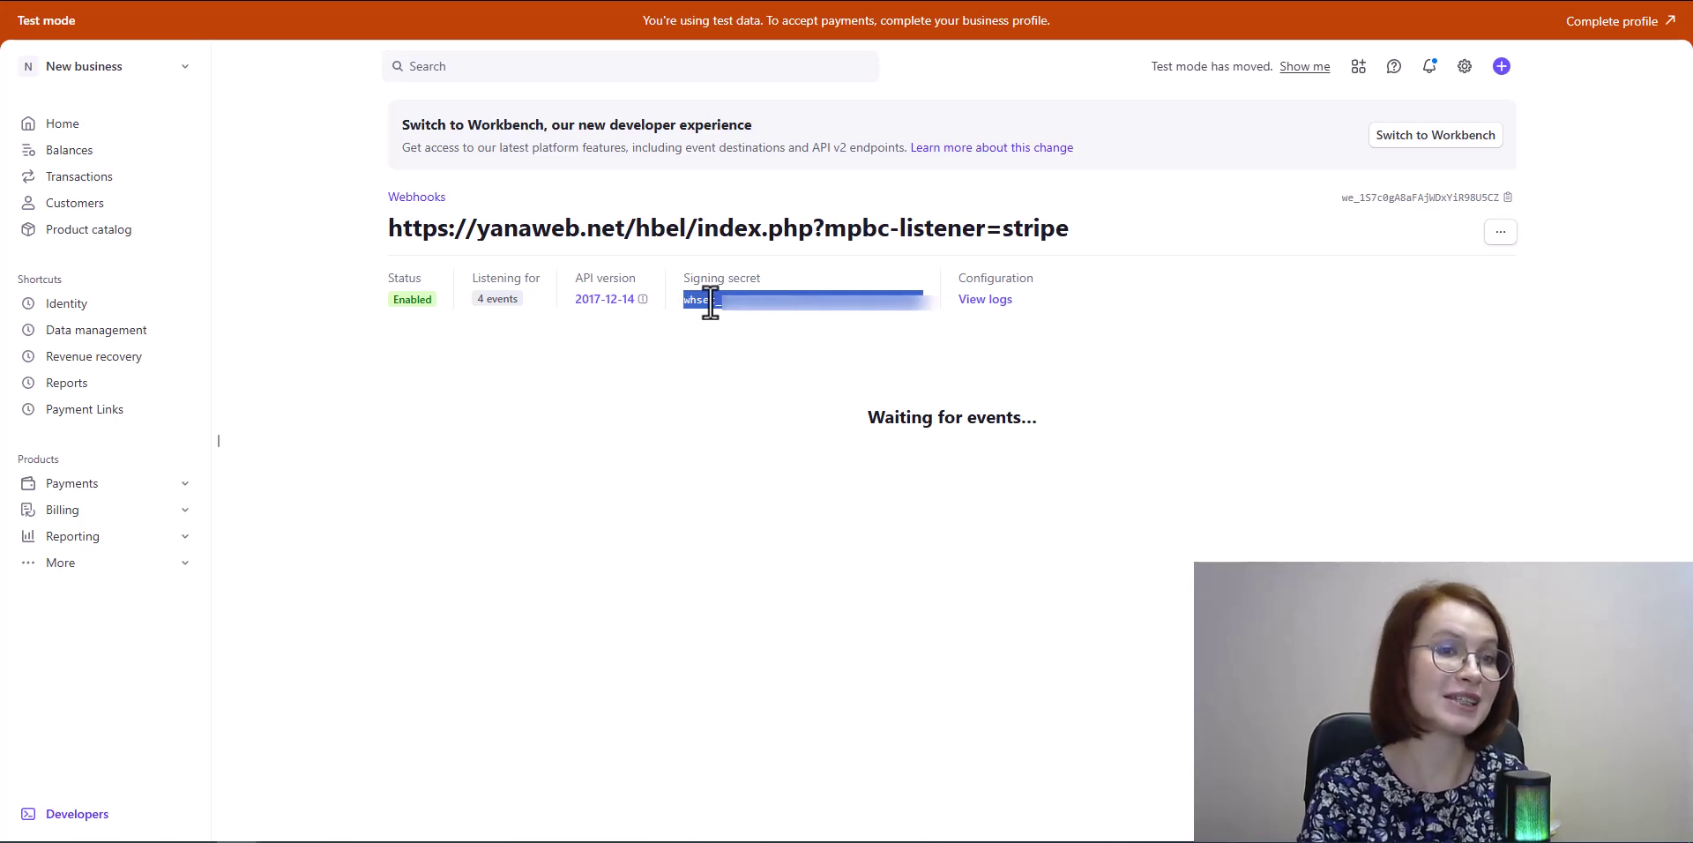
right_click(711, 300)
left_click(737, 322)
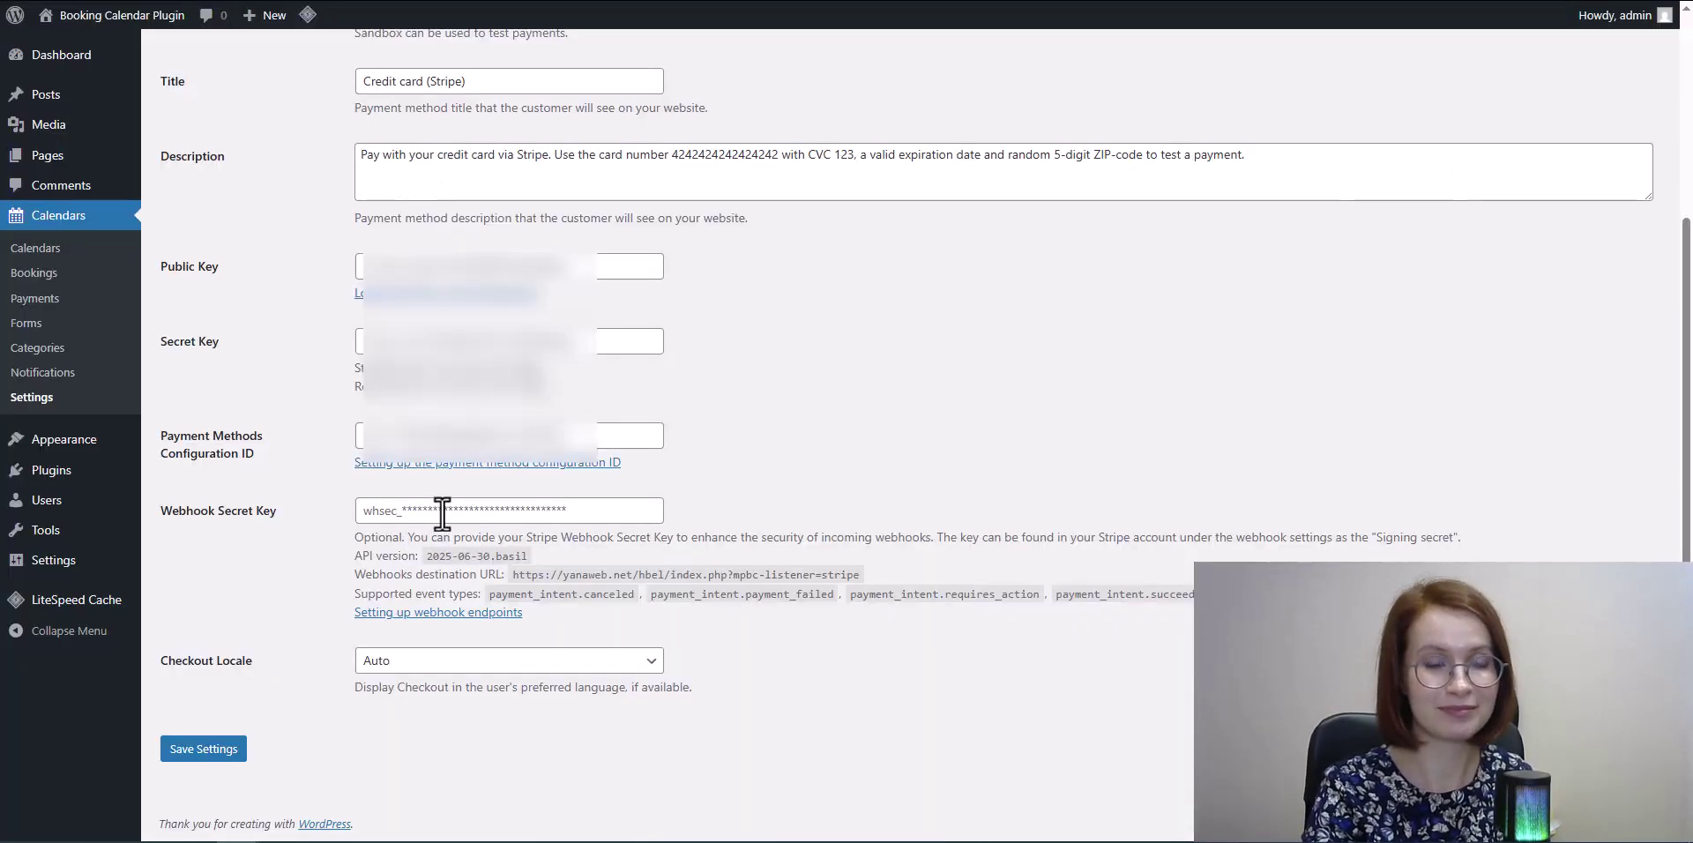
left_click(442, 510)
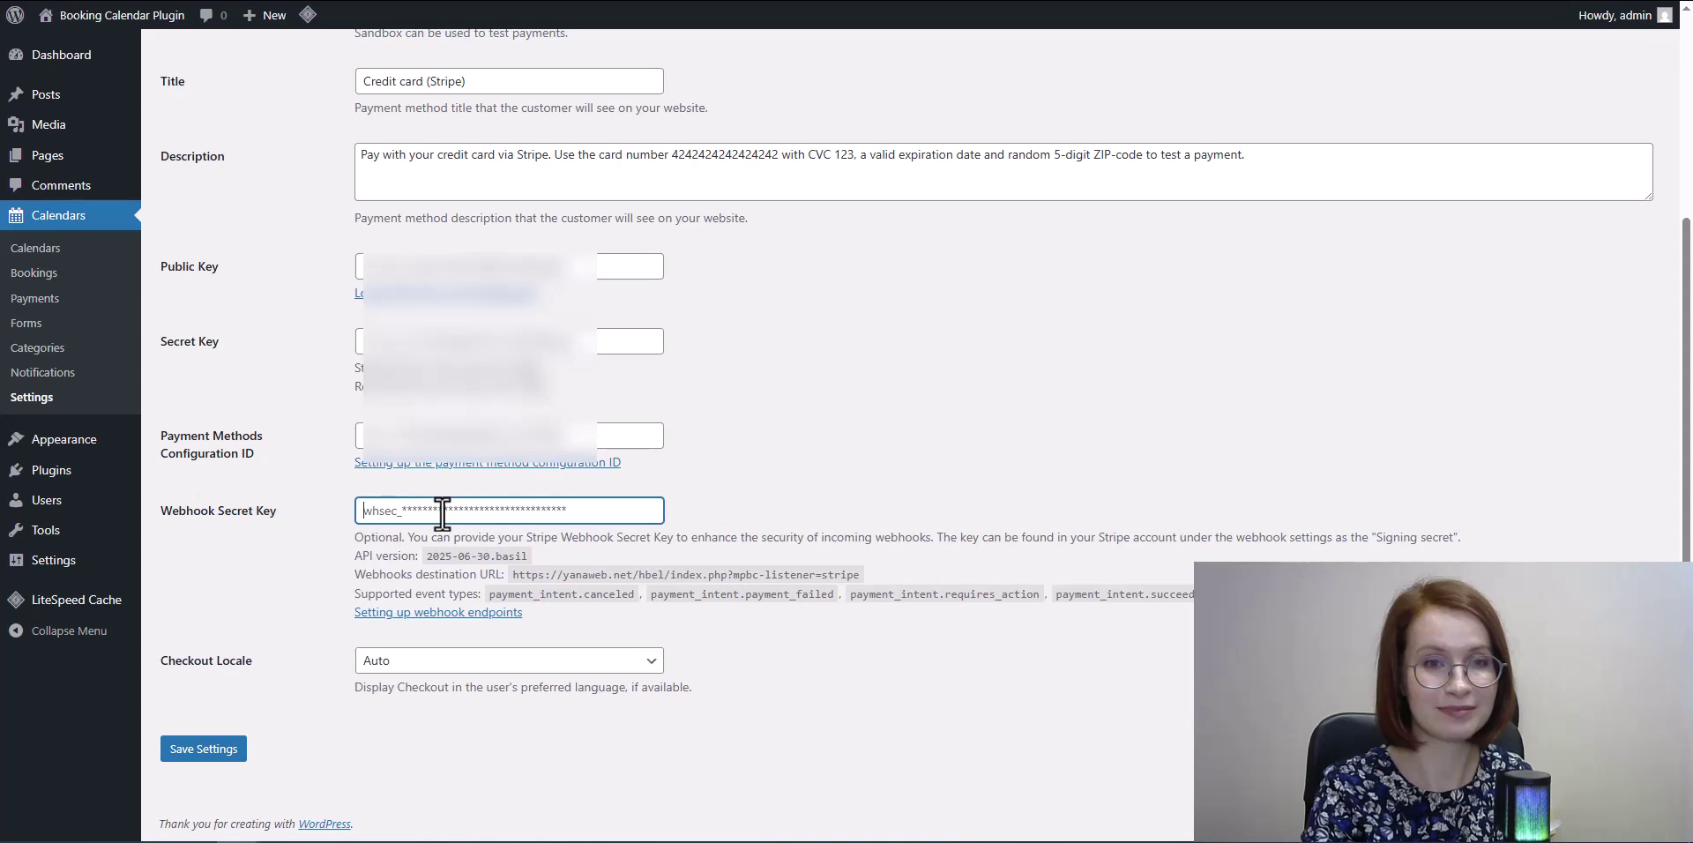
key("ctrl+v")
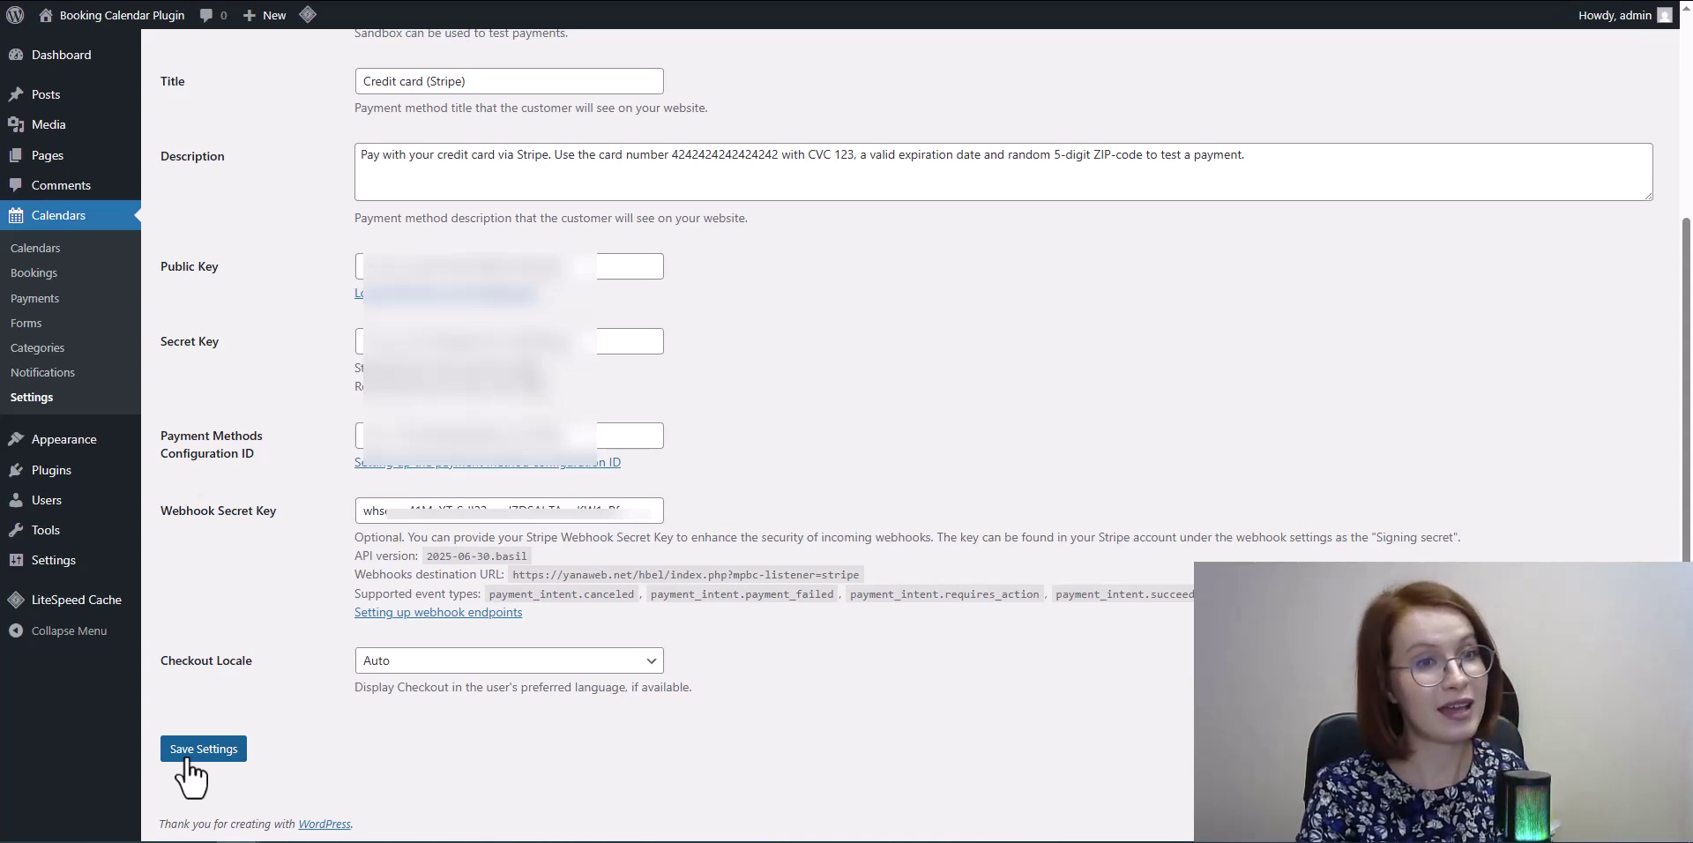
left_click(187, 756)
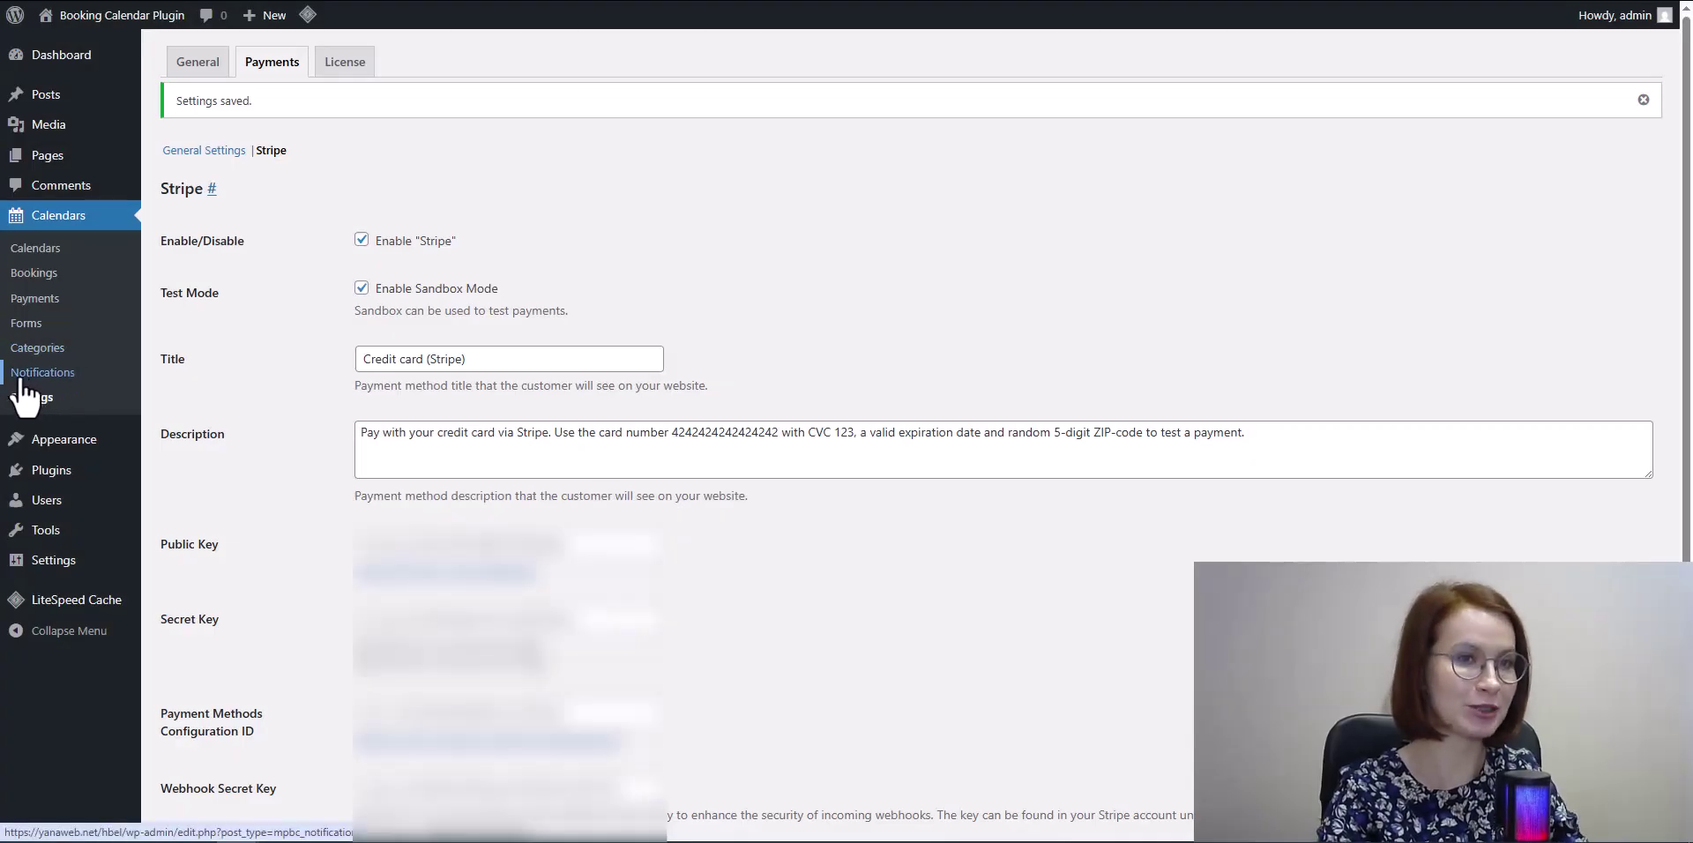
Add a notification for the form "Golf Carts – Daily Bookings - Form" using the "Payment received (admin)" template
left_click(21, 377)
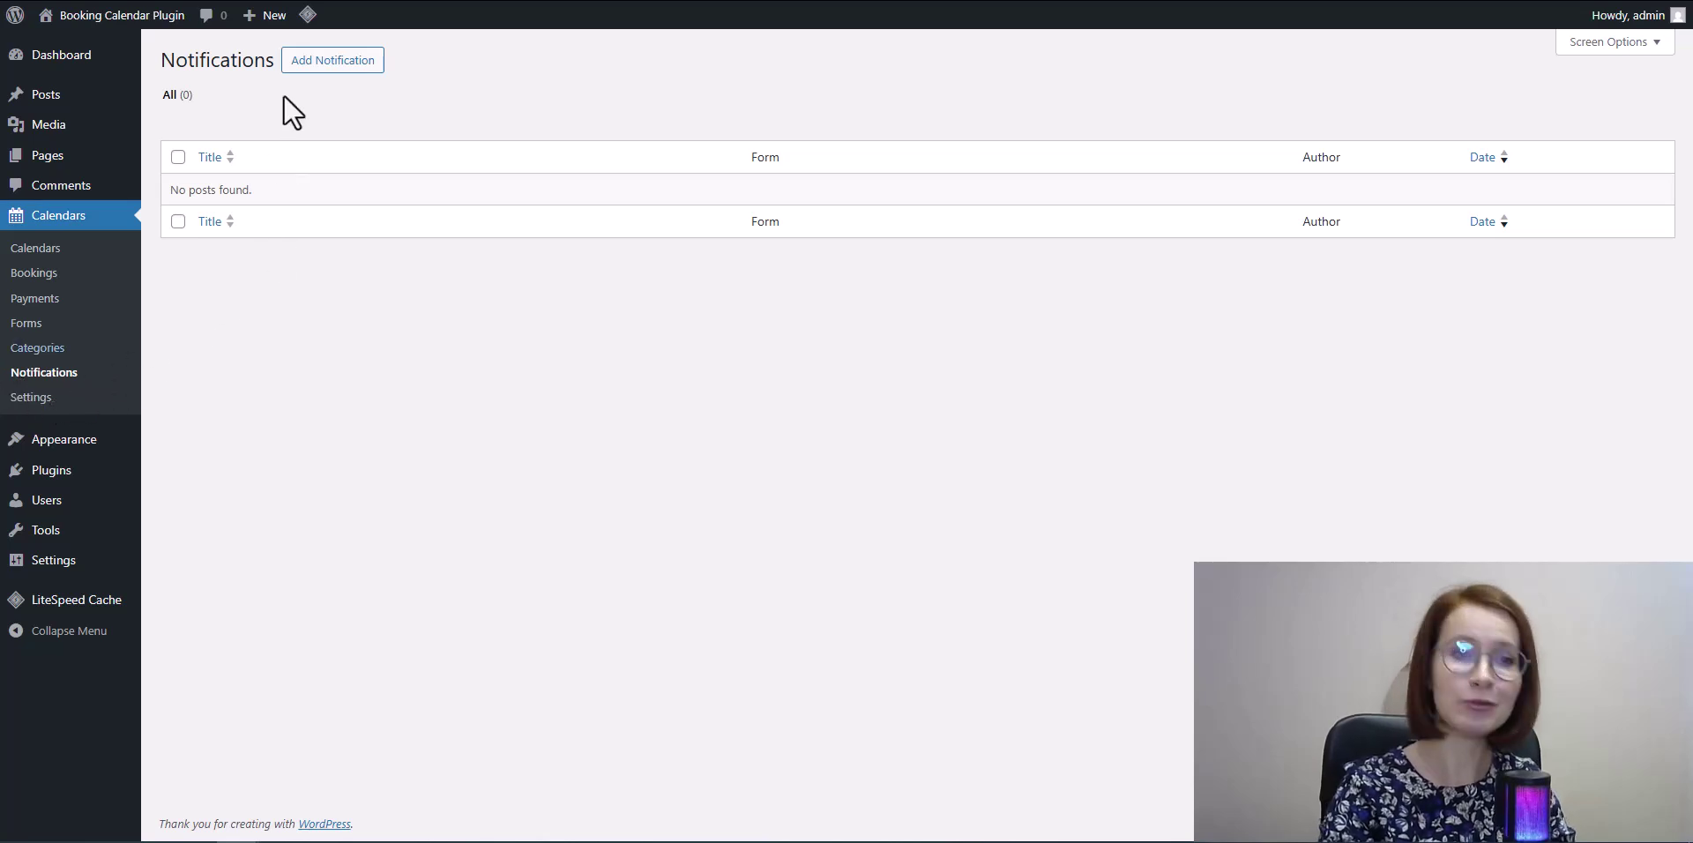
left_click(326, 62)
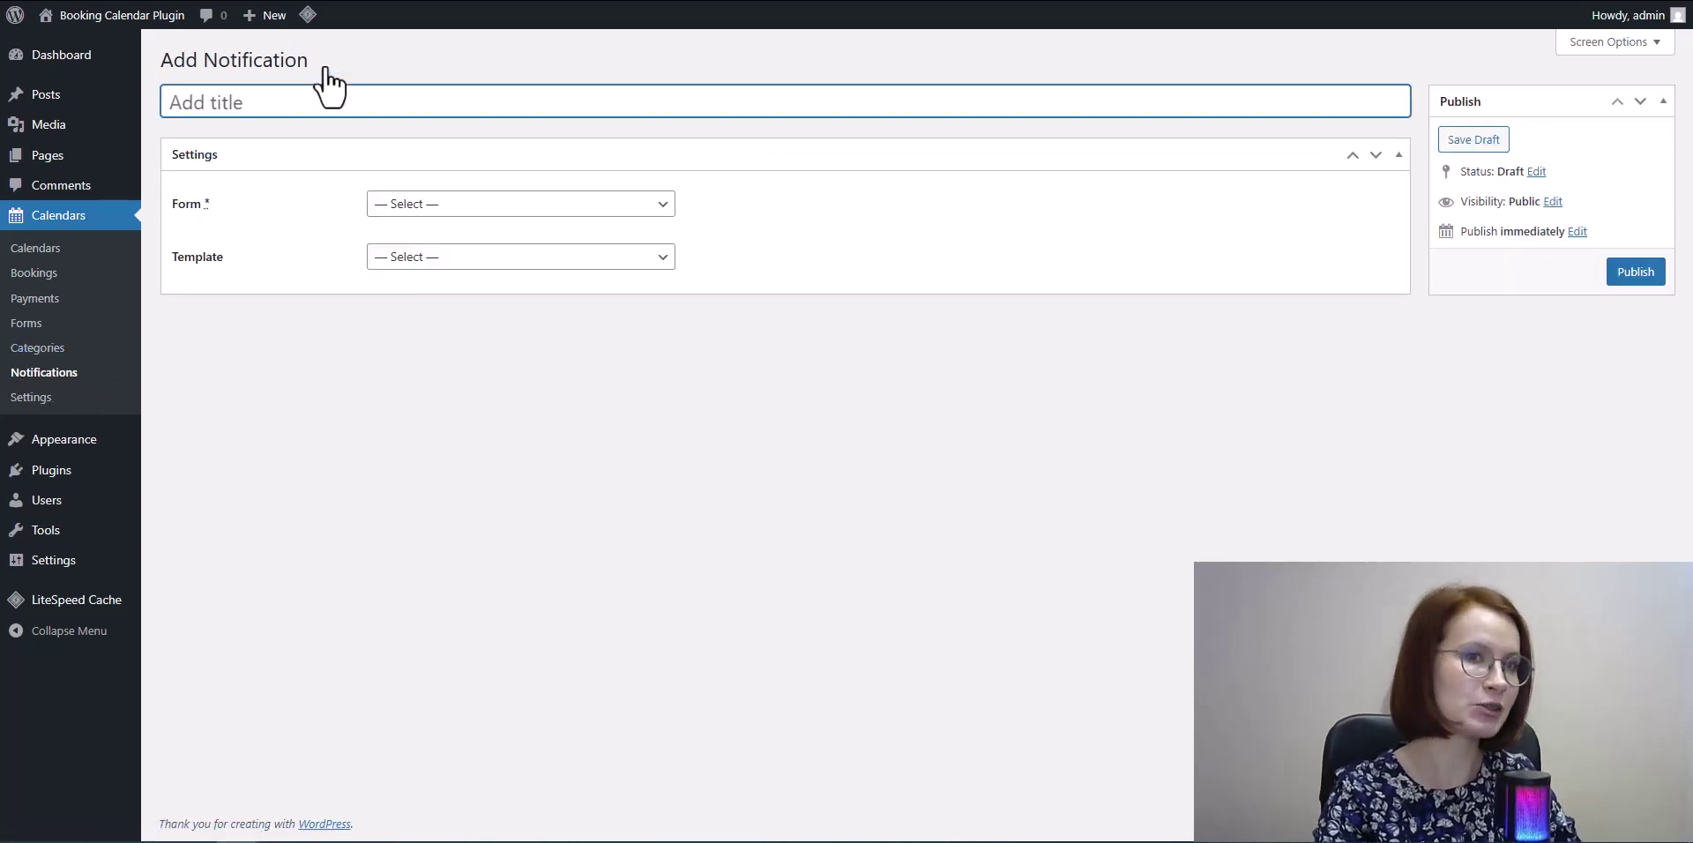
left_click(656, 205)
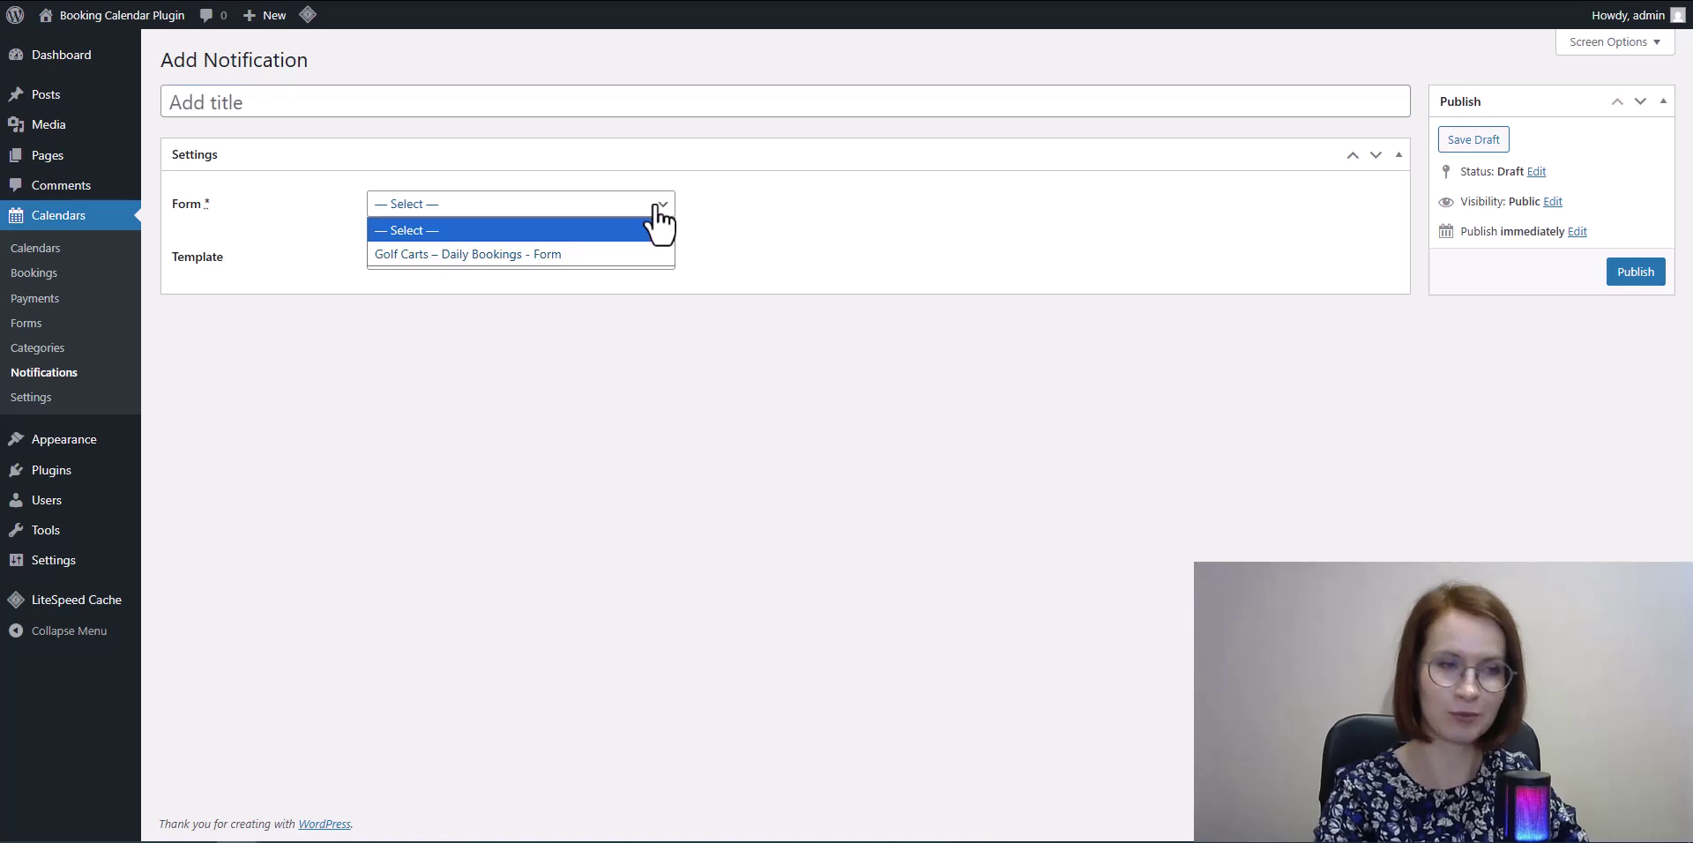
left_click(647, 252)
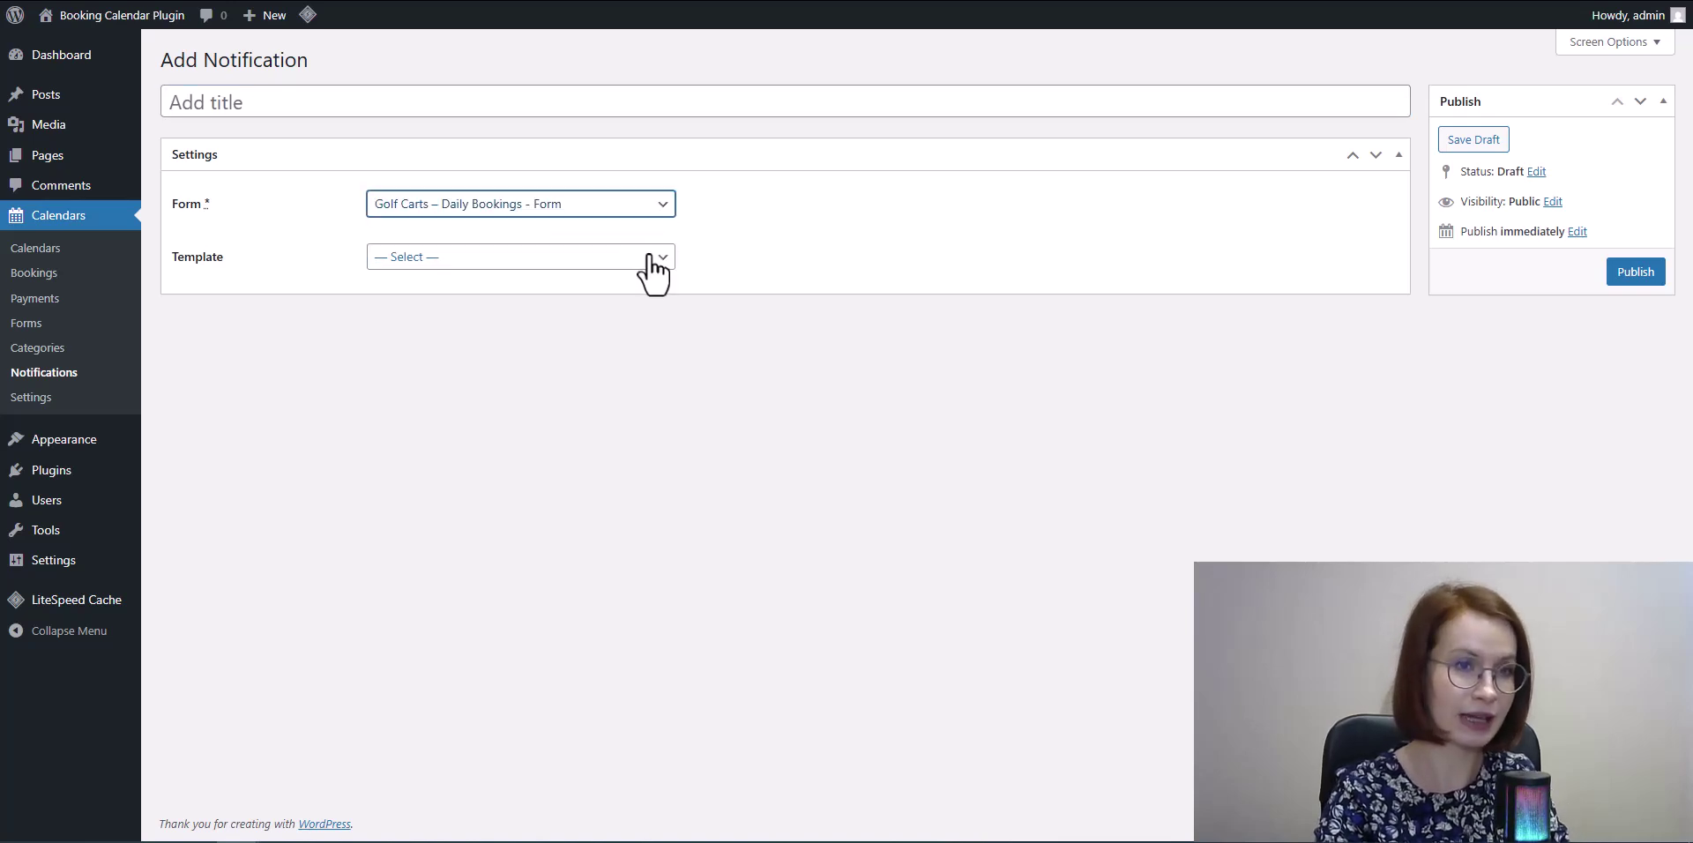
left_click(657, 256)
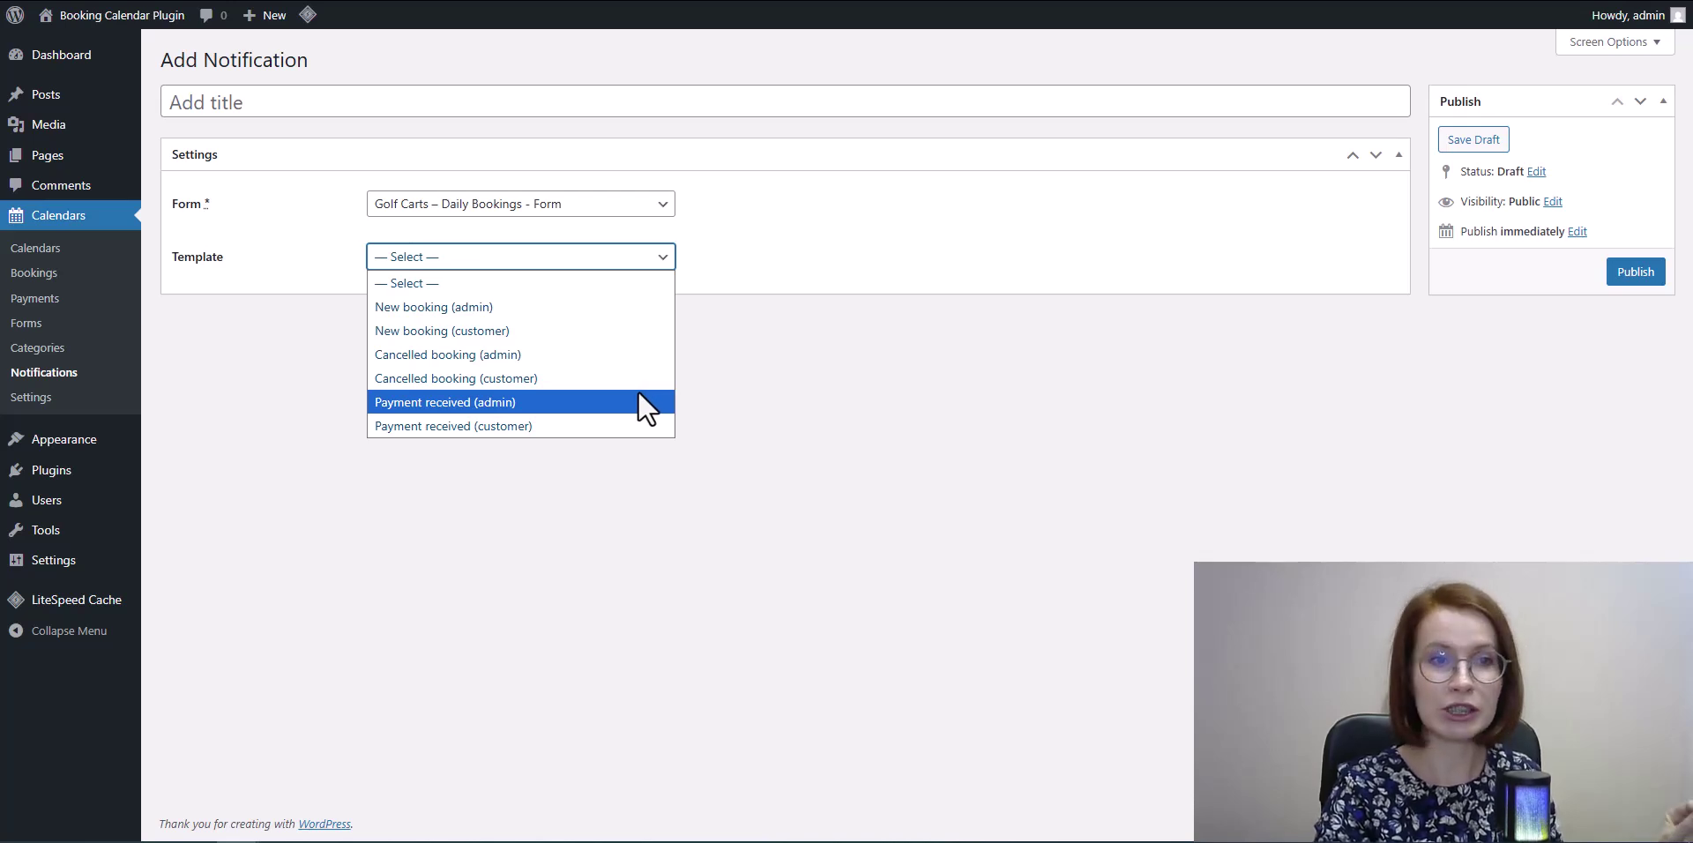
left_click(436, 410)
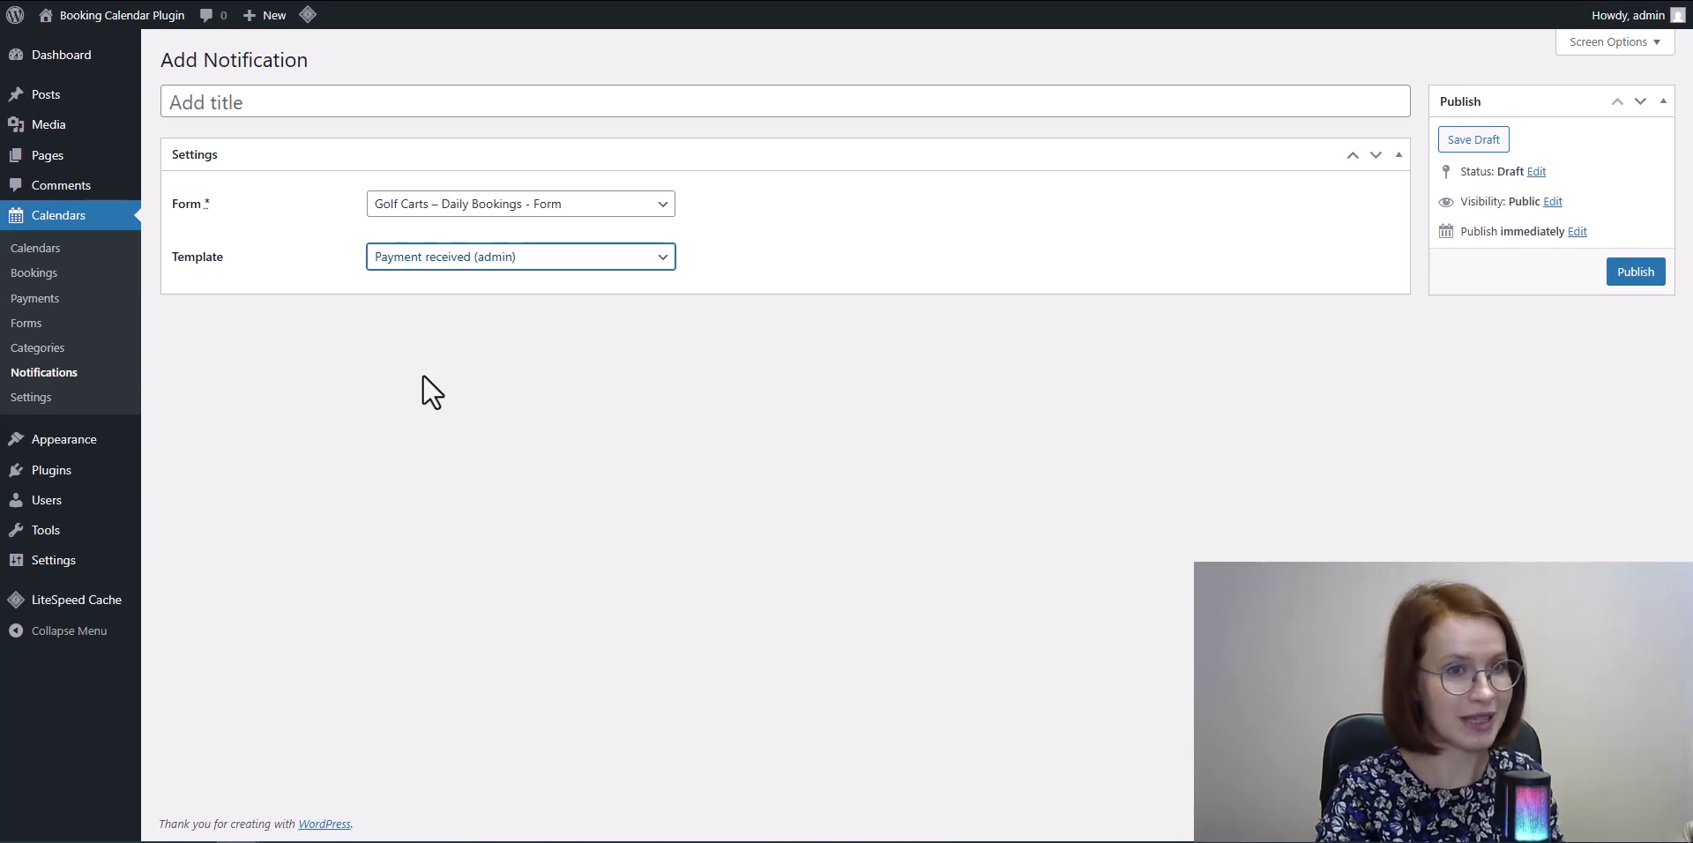
Title the notification "Payment received (admin)" and publish it
left_click(305, 112)
type("Payment r")
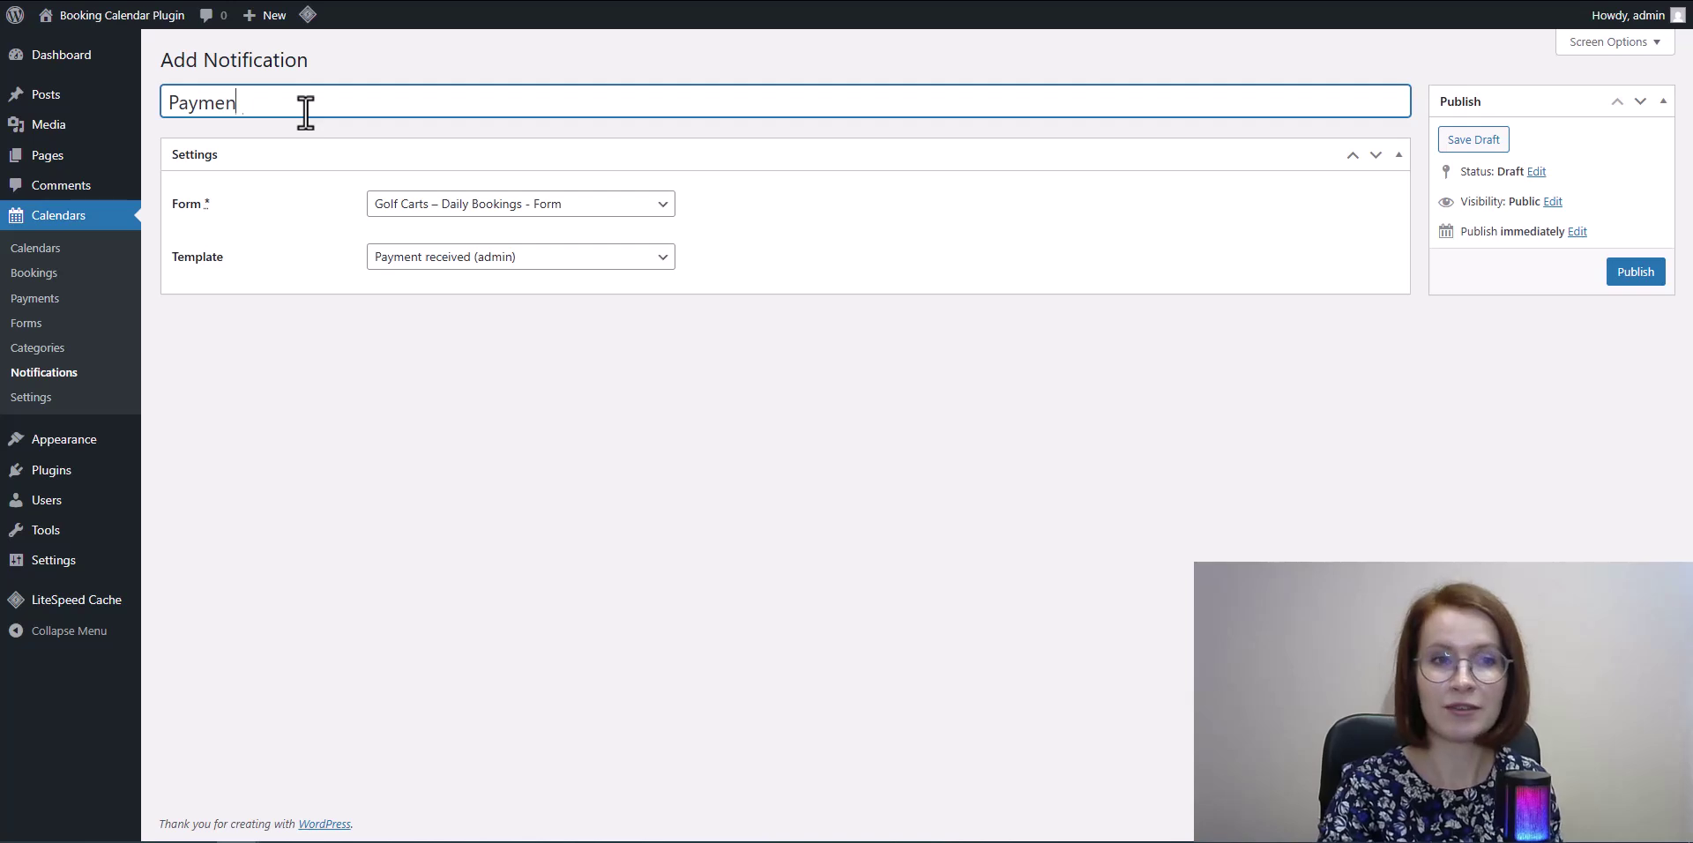
type("eceived (admin)")
left_click(1622, 275)
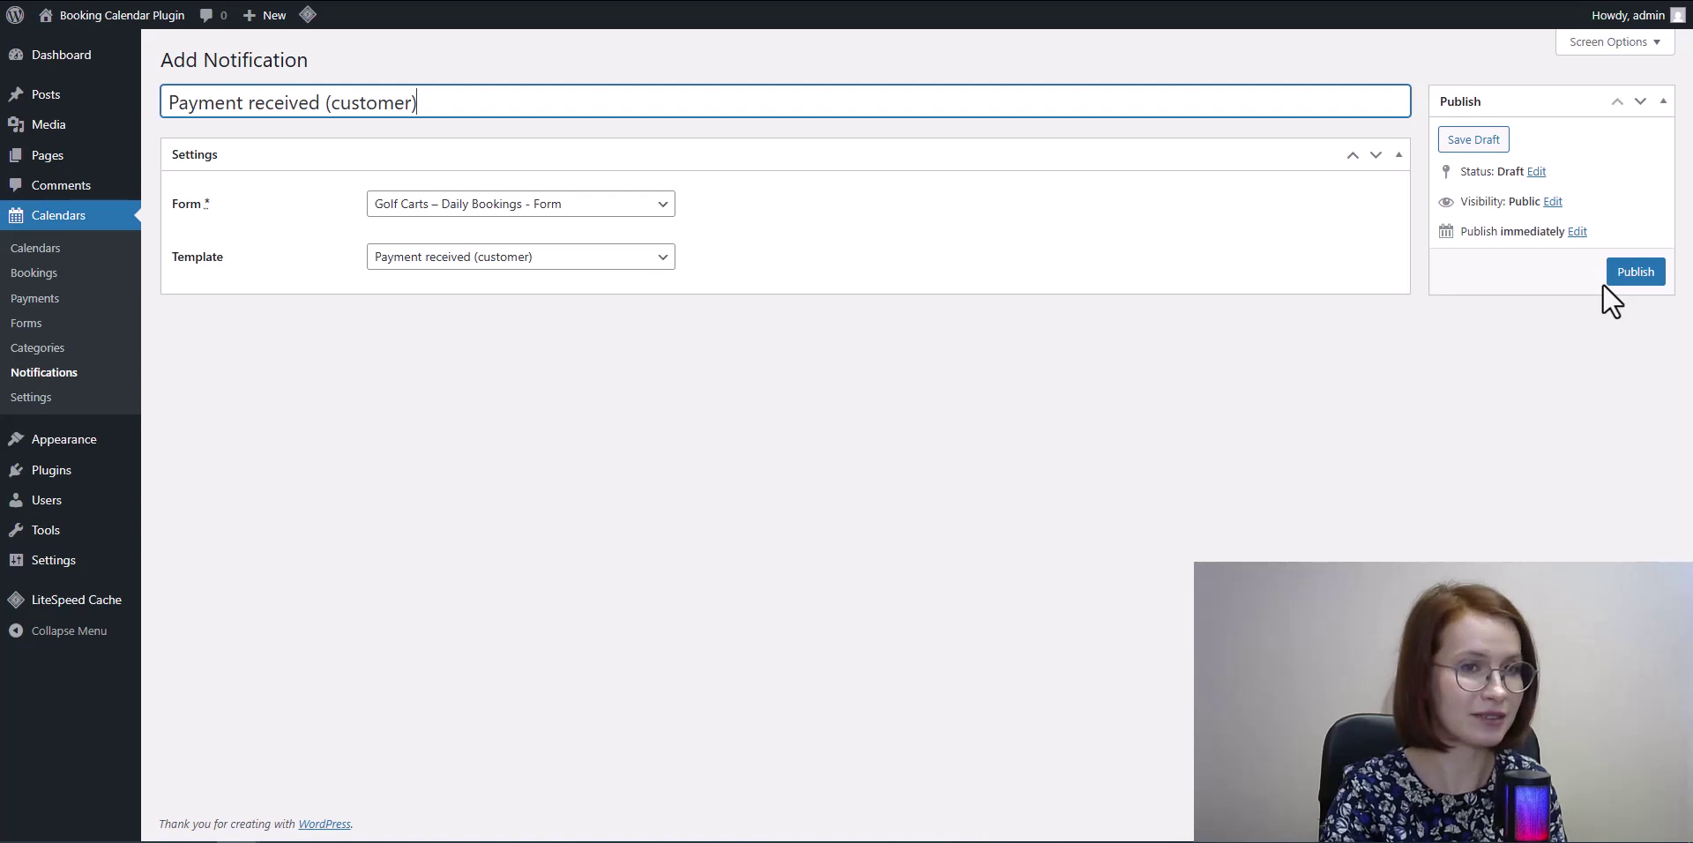
Publish the "Payment received (customer)" notification, review its trigger, recipients, message and available placeholders, and return to the notifications list
left_click(1624, 277)
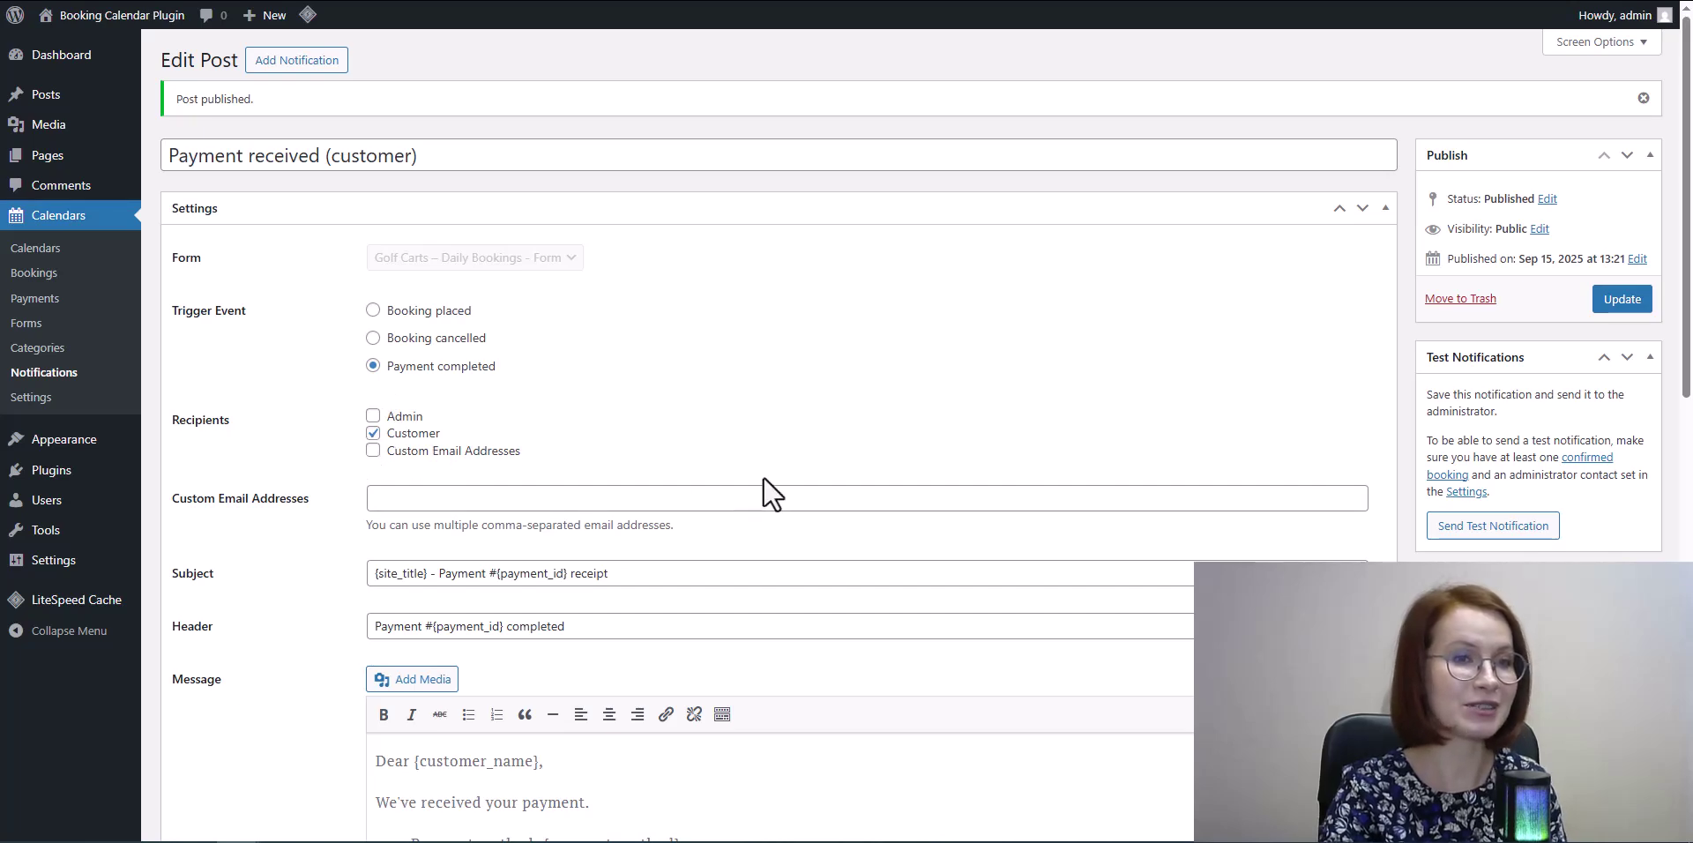
scroll(767, 537, "down", 5)
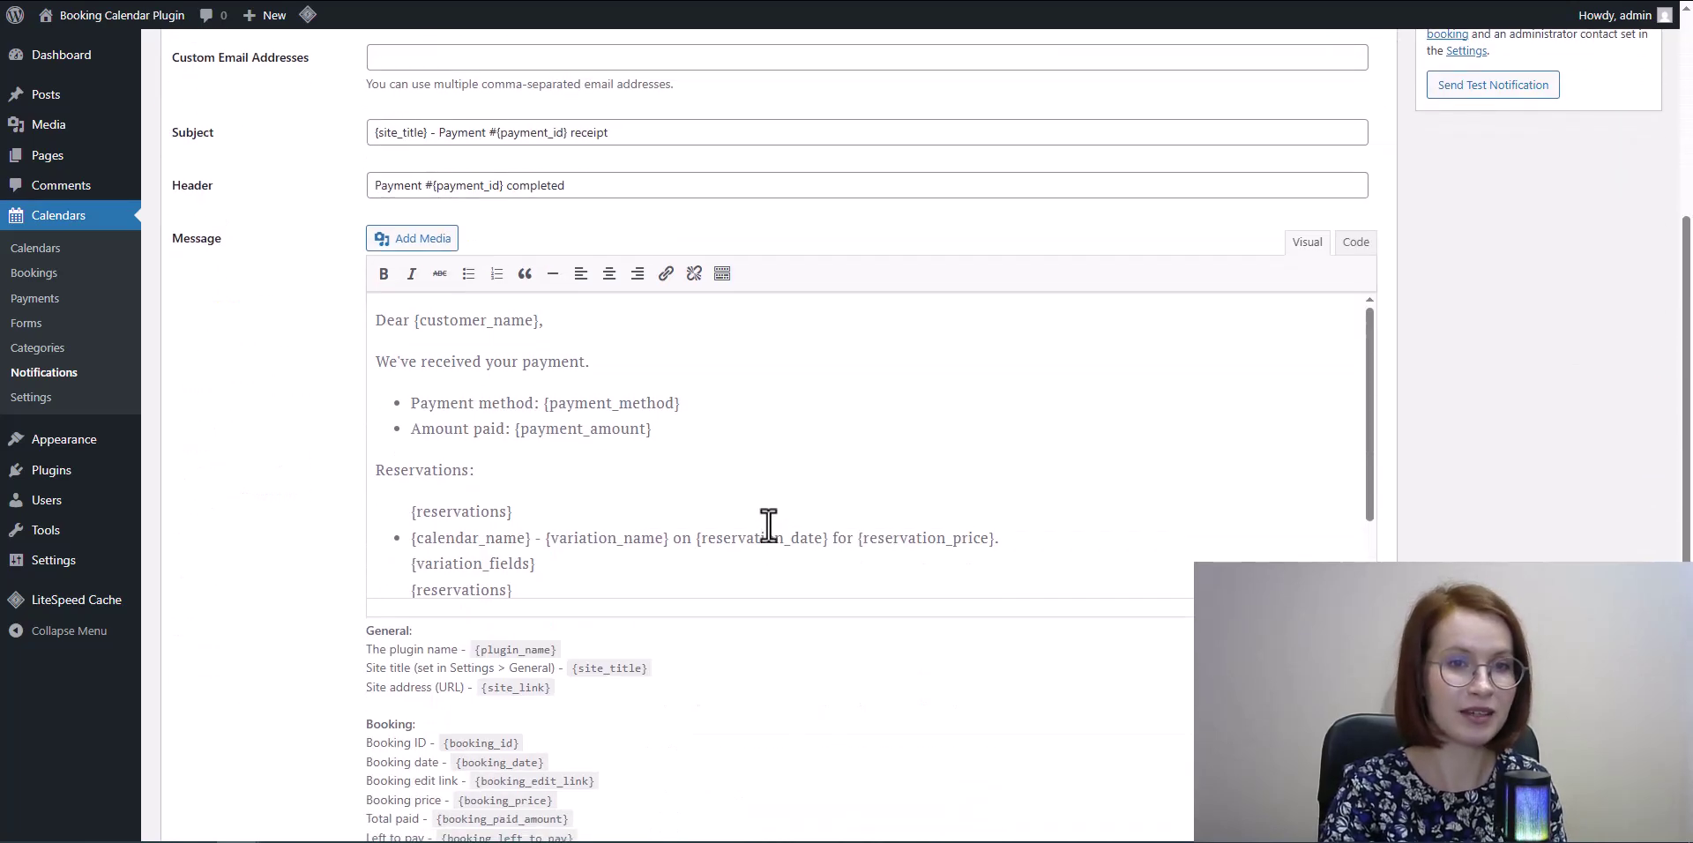
scroll(767, 502, "down", 1)
scroll(764, 476, "up", 1)
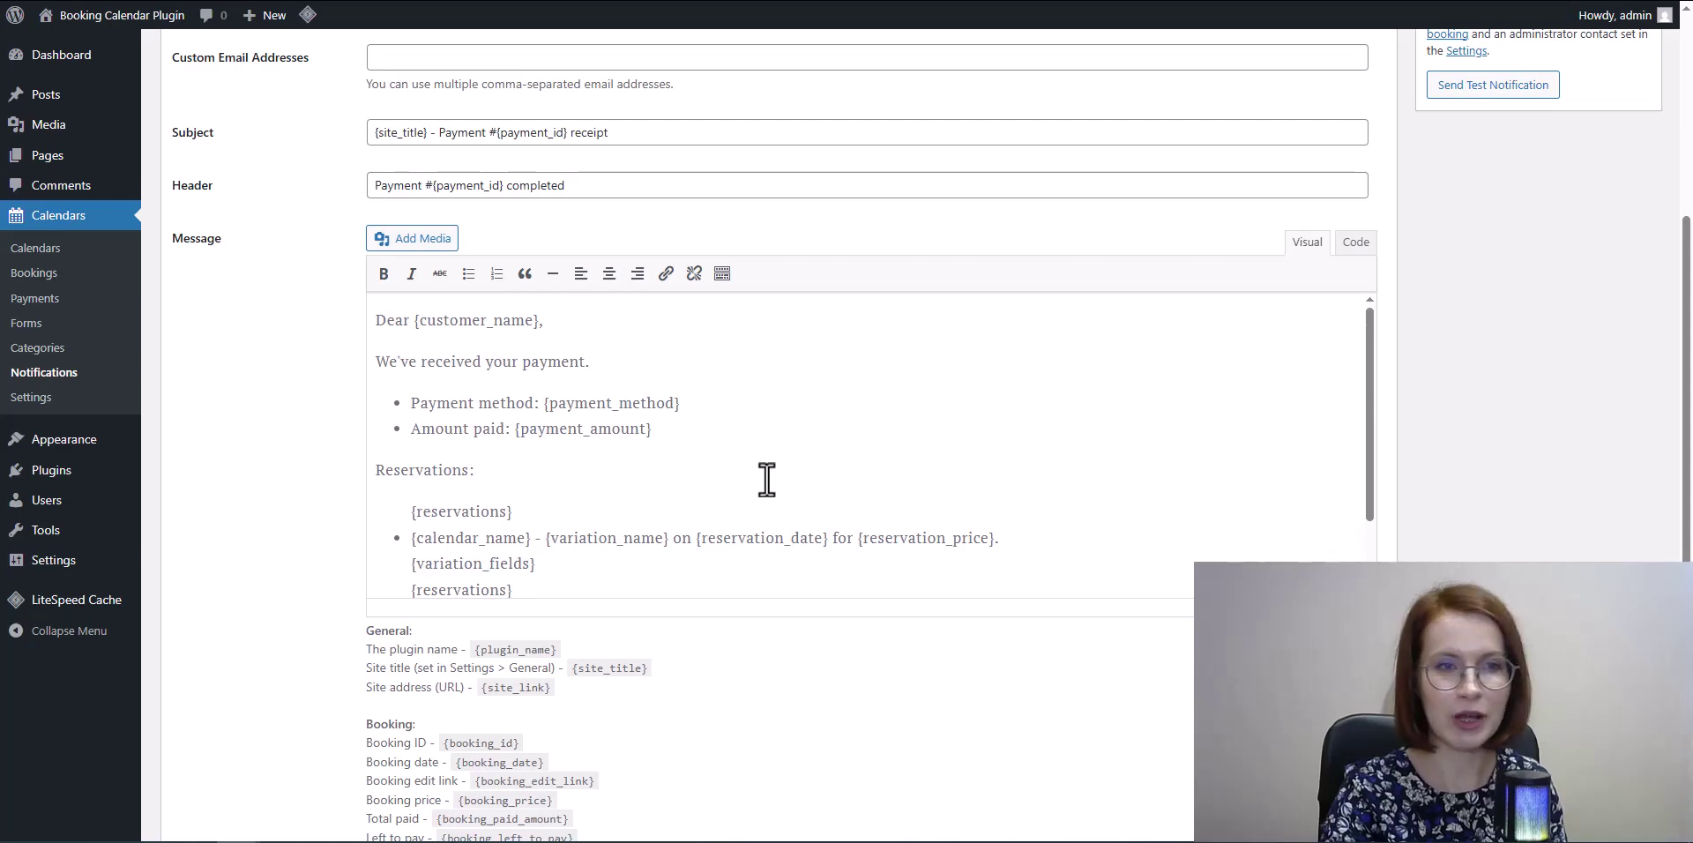
scroll(774, 484, "down", 1)
scroll(842, 653, "down", 6)
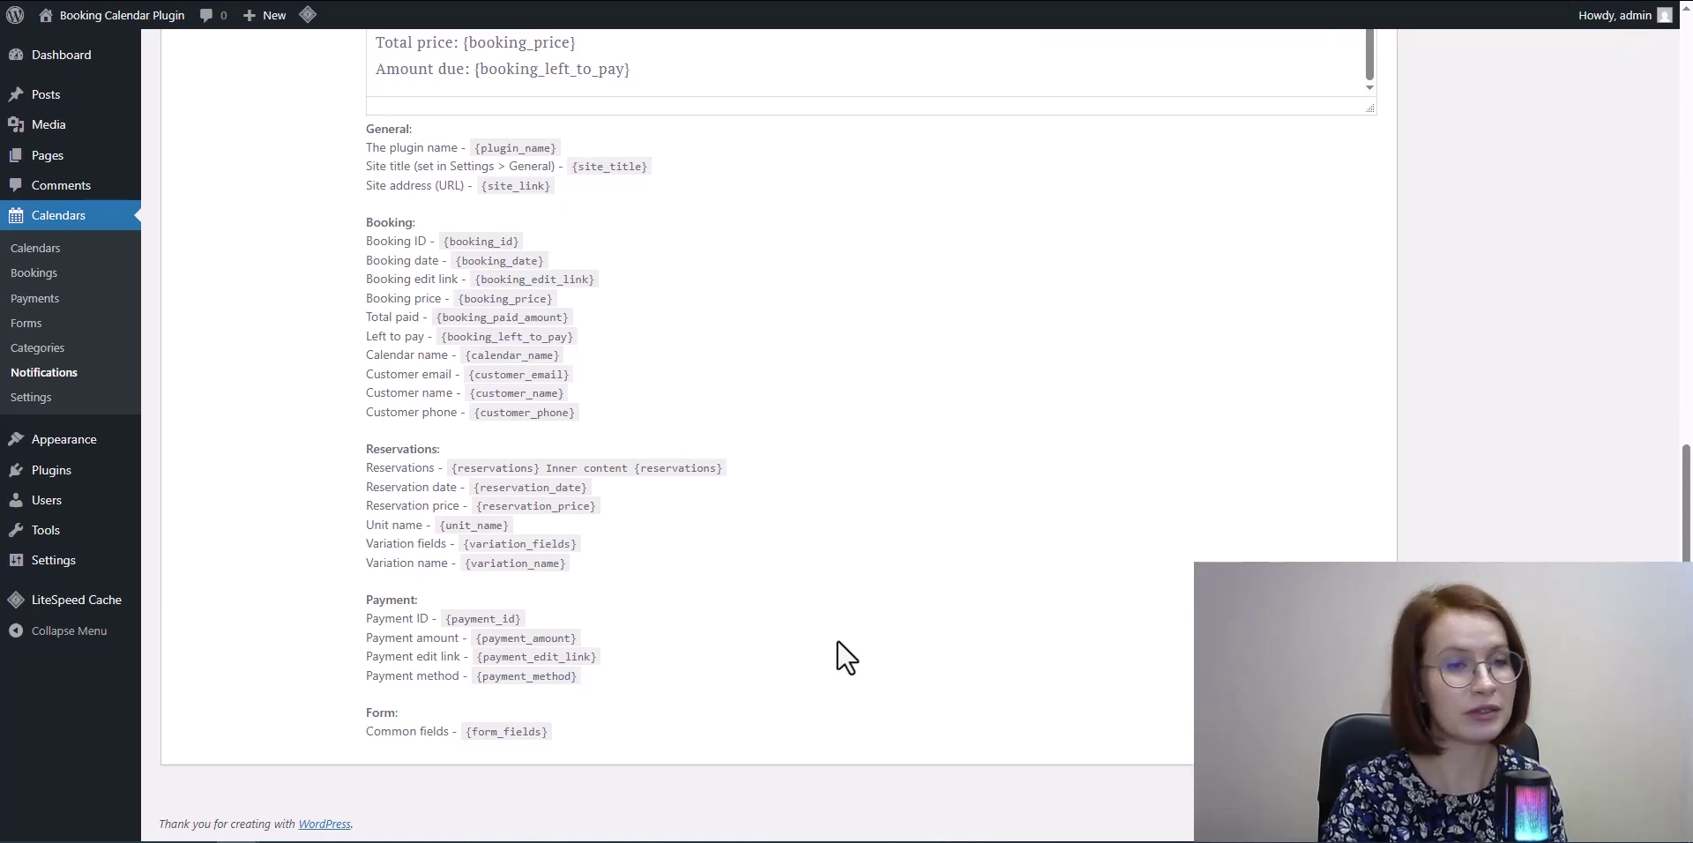
scroll(845, 657, "up", 15)
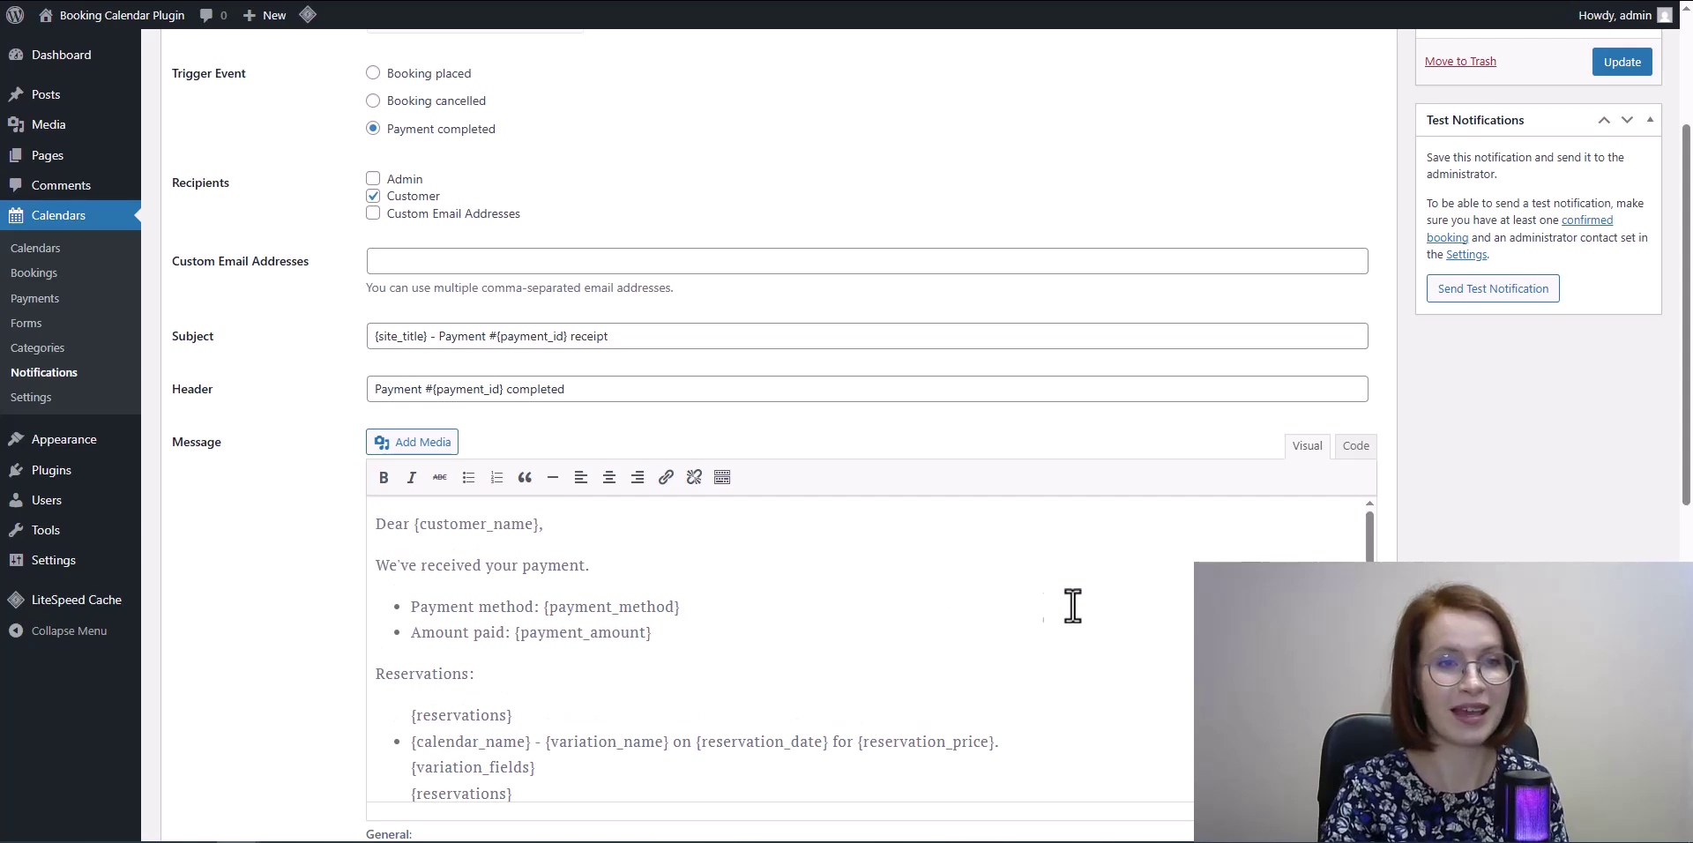
scroll(1133, 598, "up", 1)
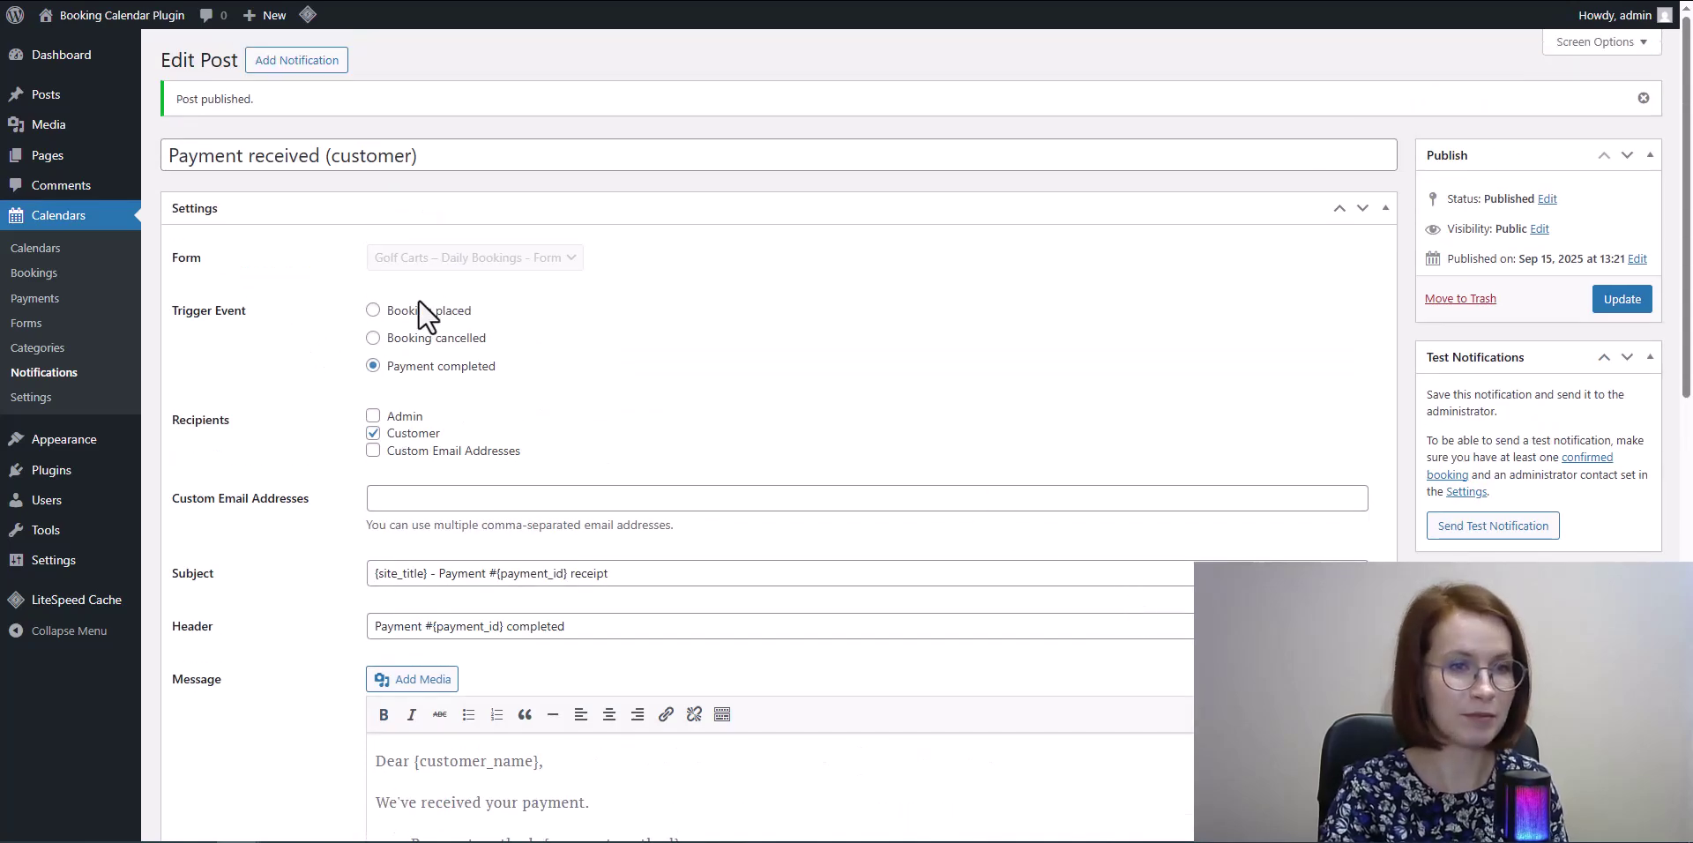
left_click(39, 376)
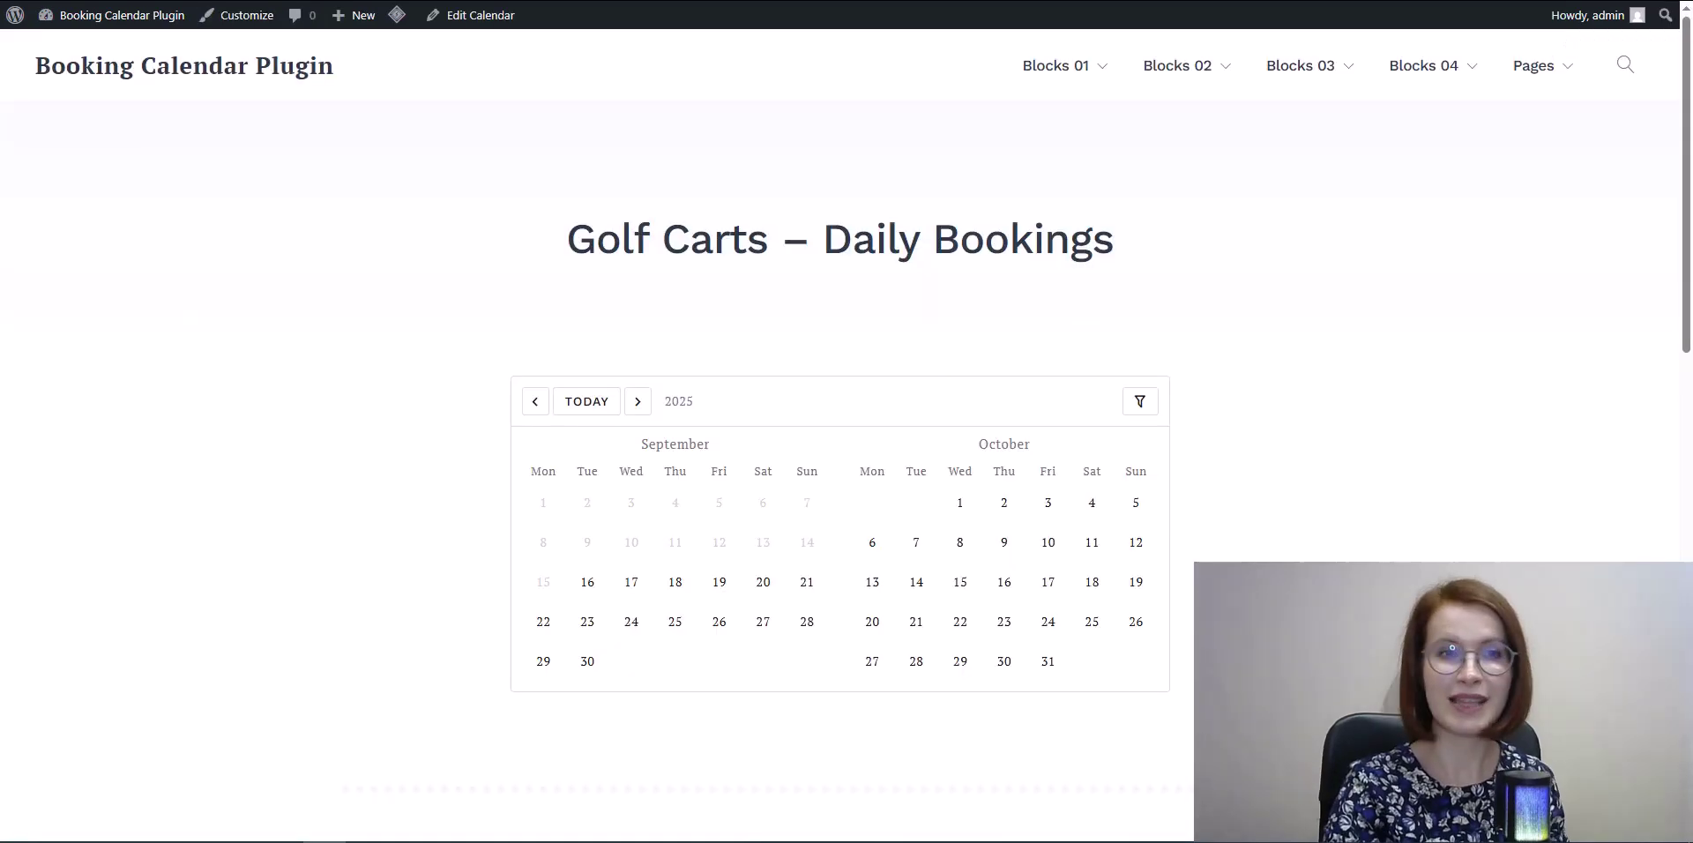
Reserve one Deluxe Golf Cart for October 6–7, 2025 and proceed to checkout
scroll(846, 423, "down", 1)
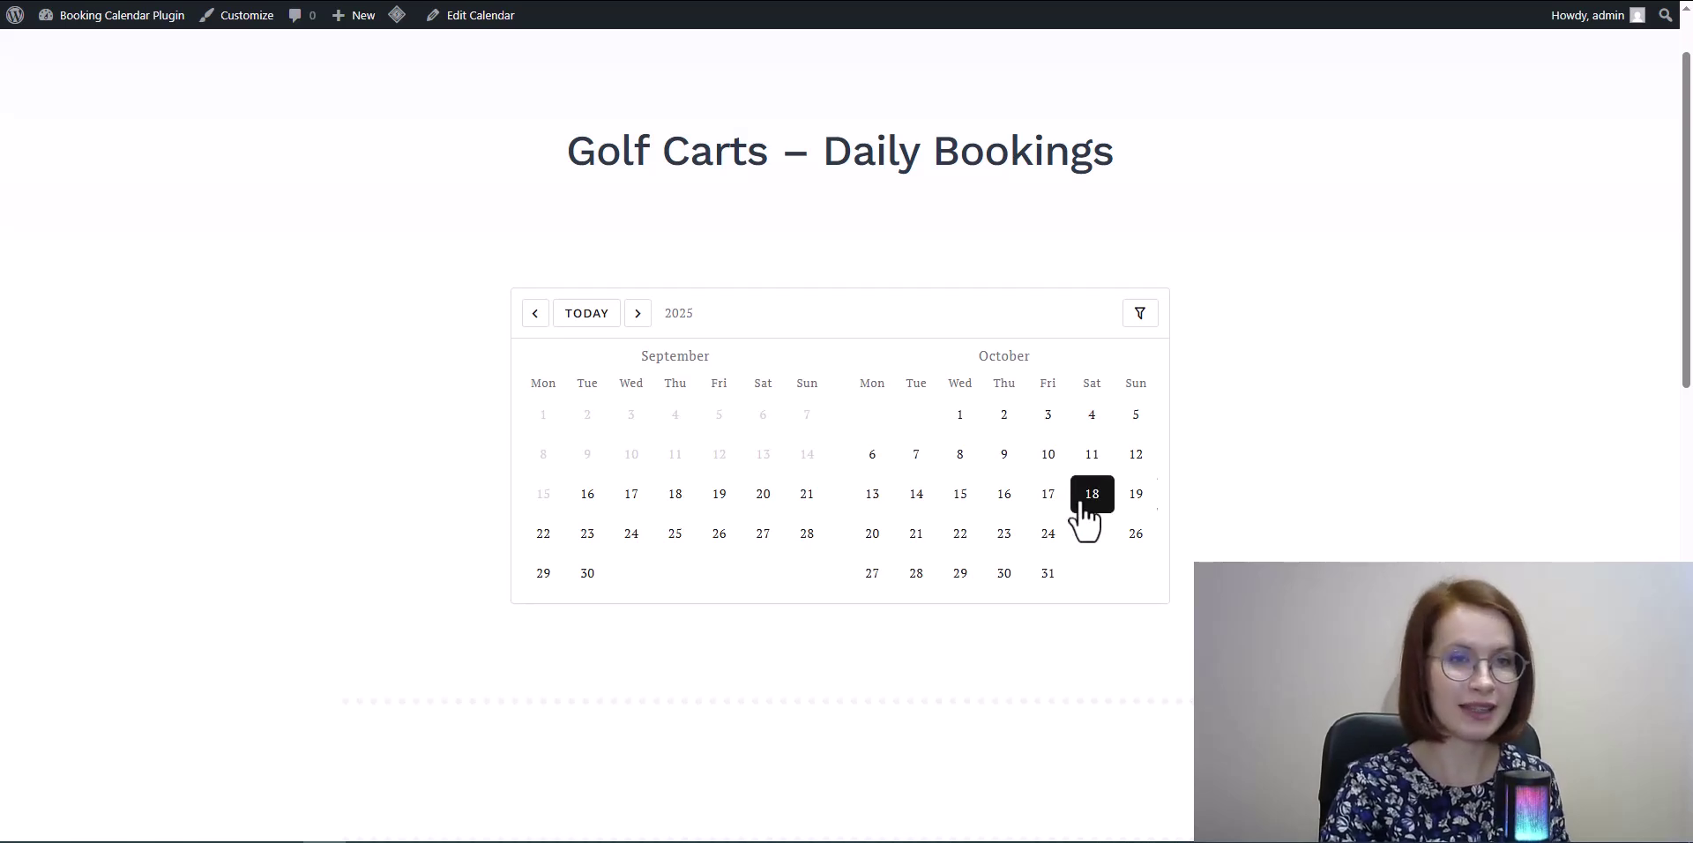
left_click(879, 480)
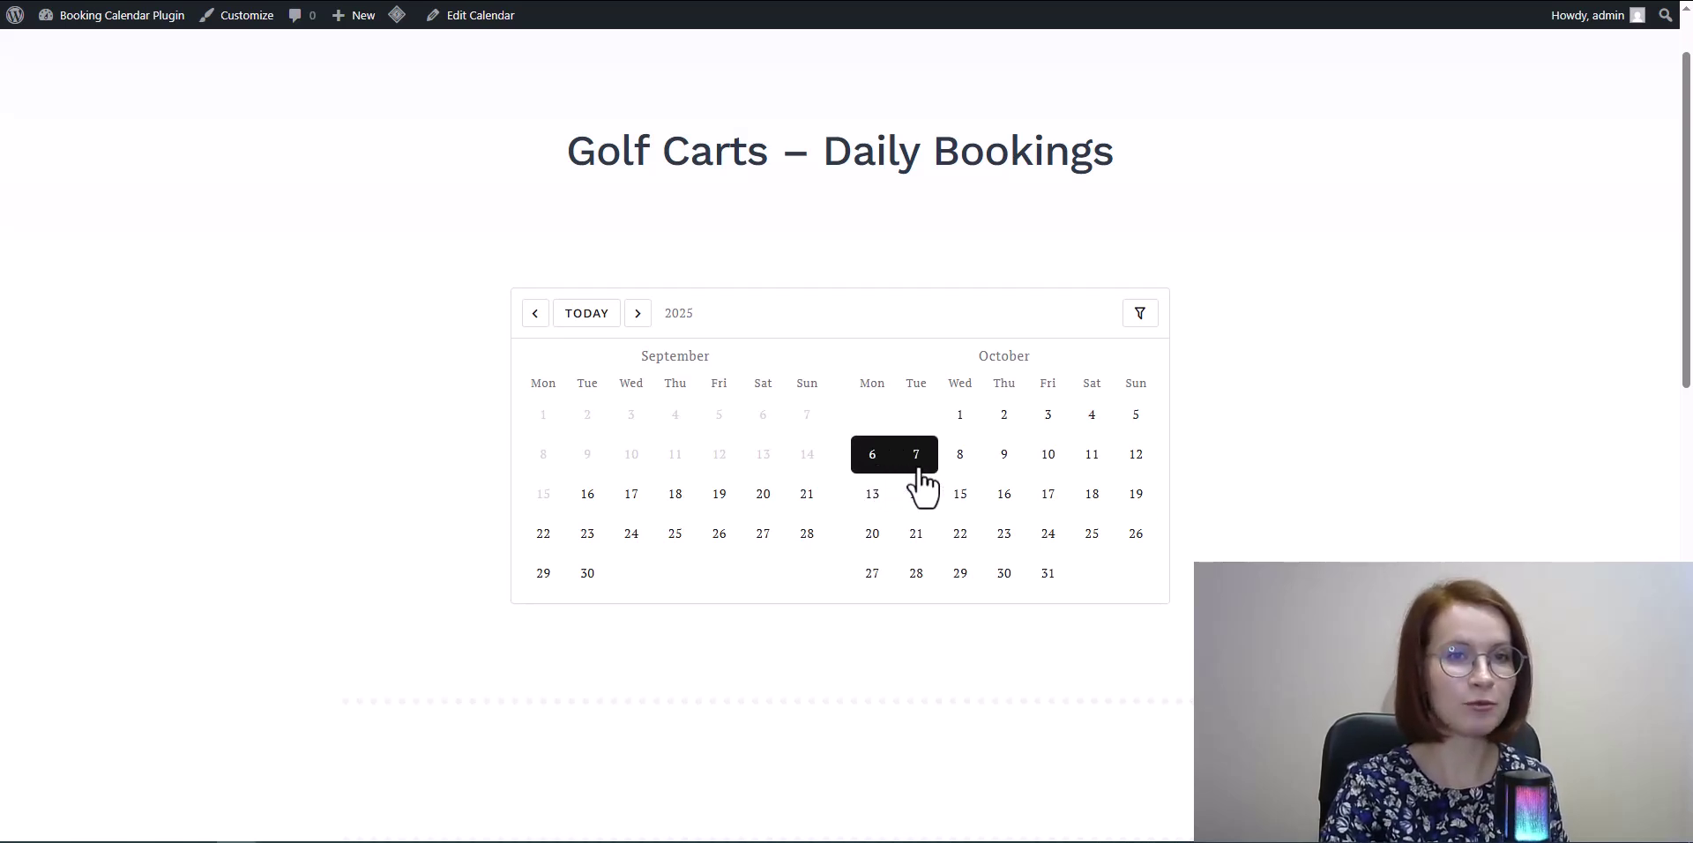
left_click(918, 484)
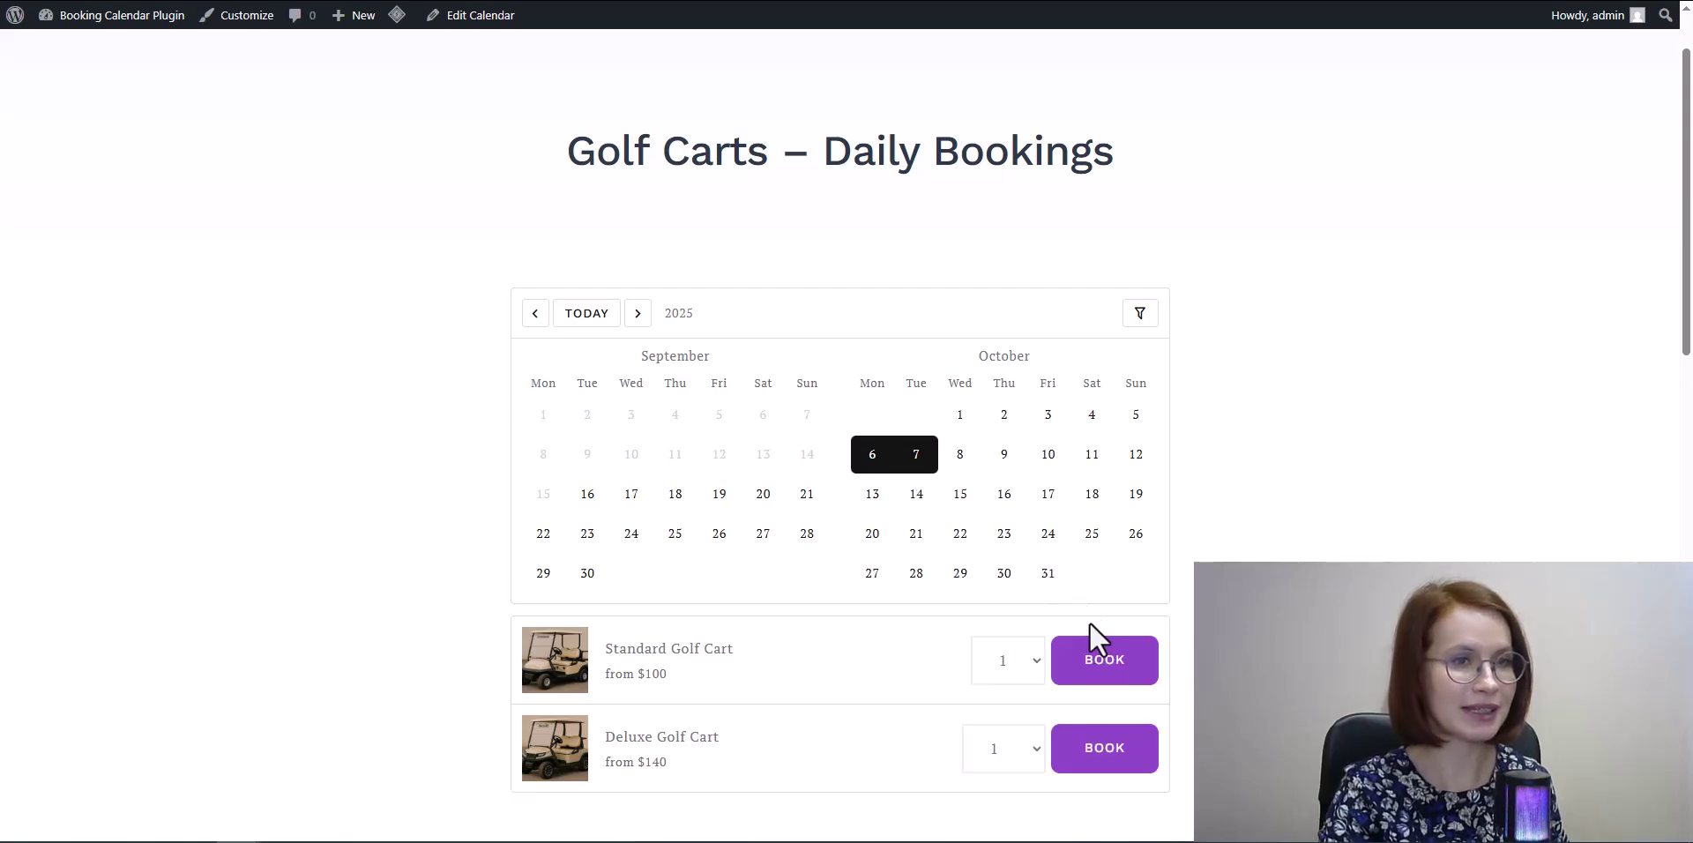
left_click(1104, 749)
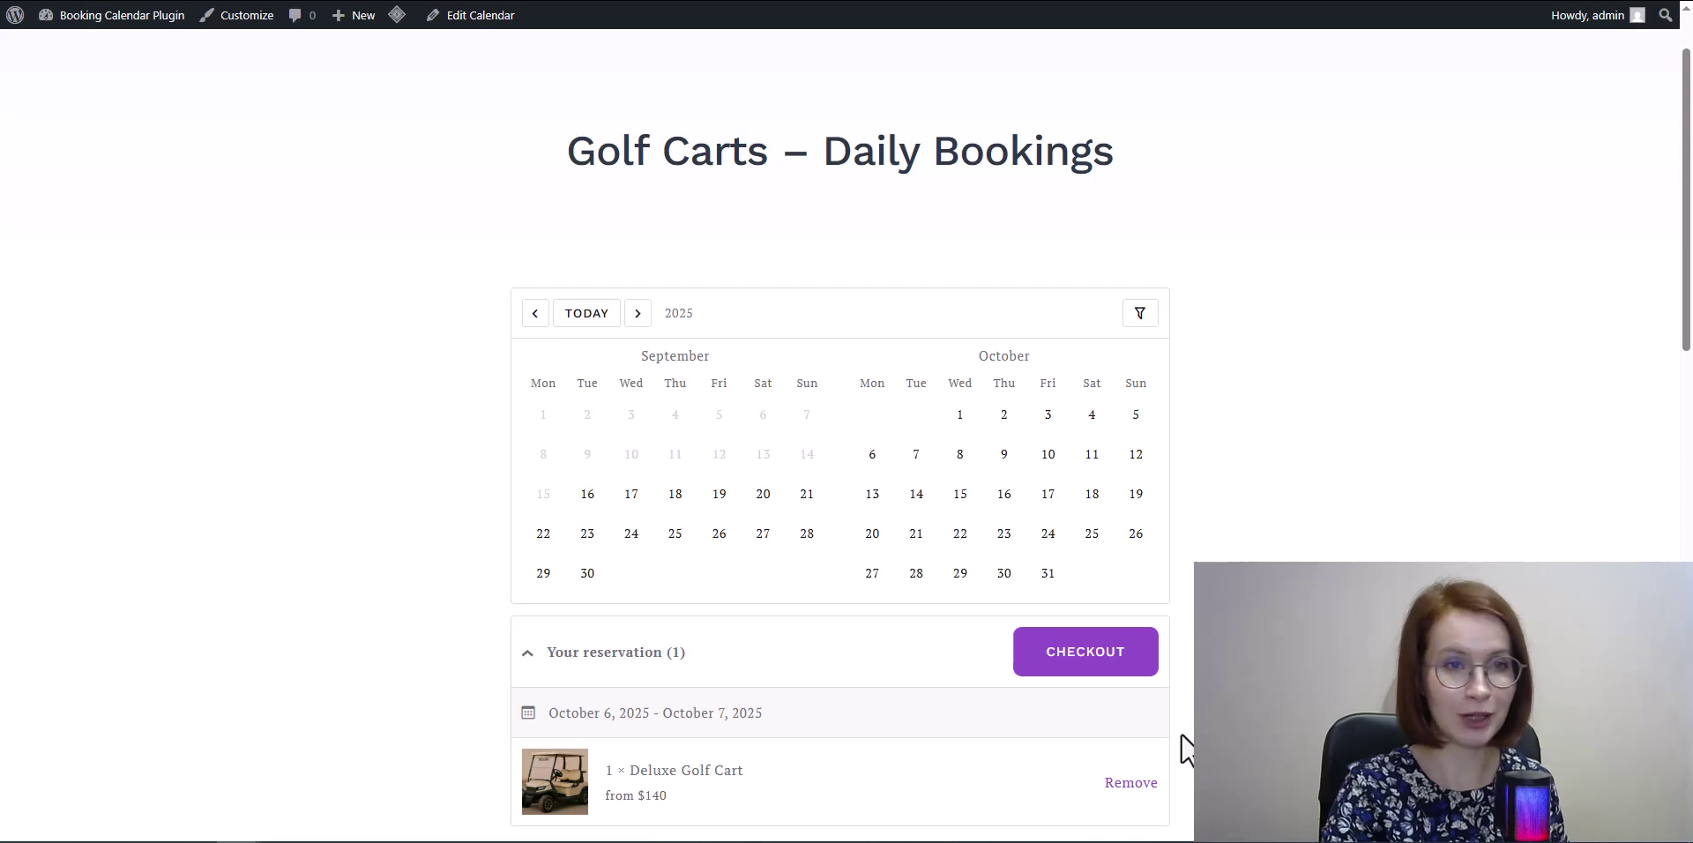
scroll(1184, 747, "down", 1)
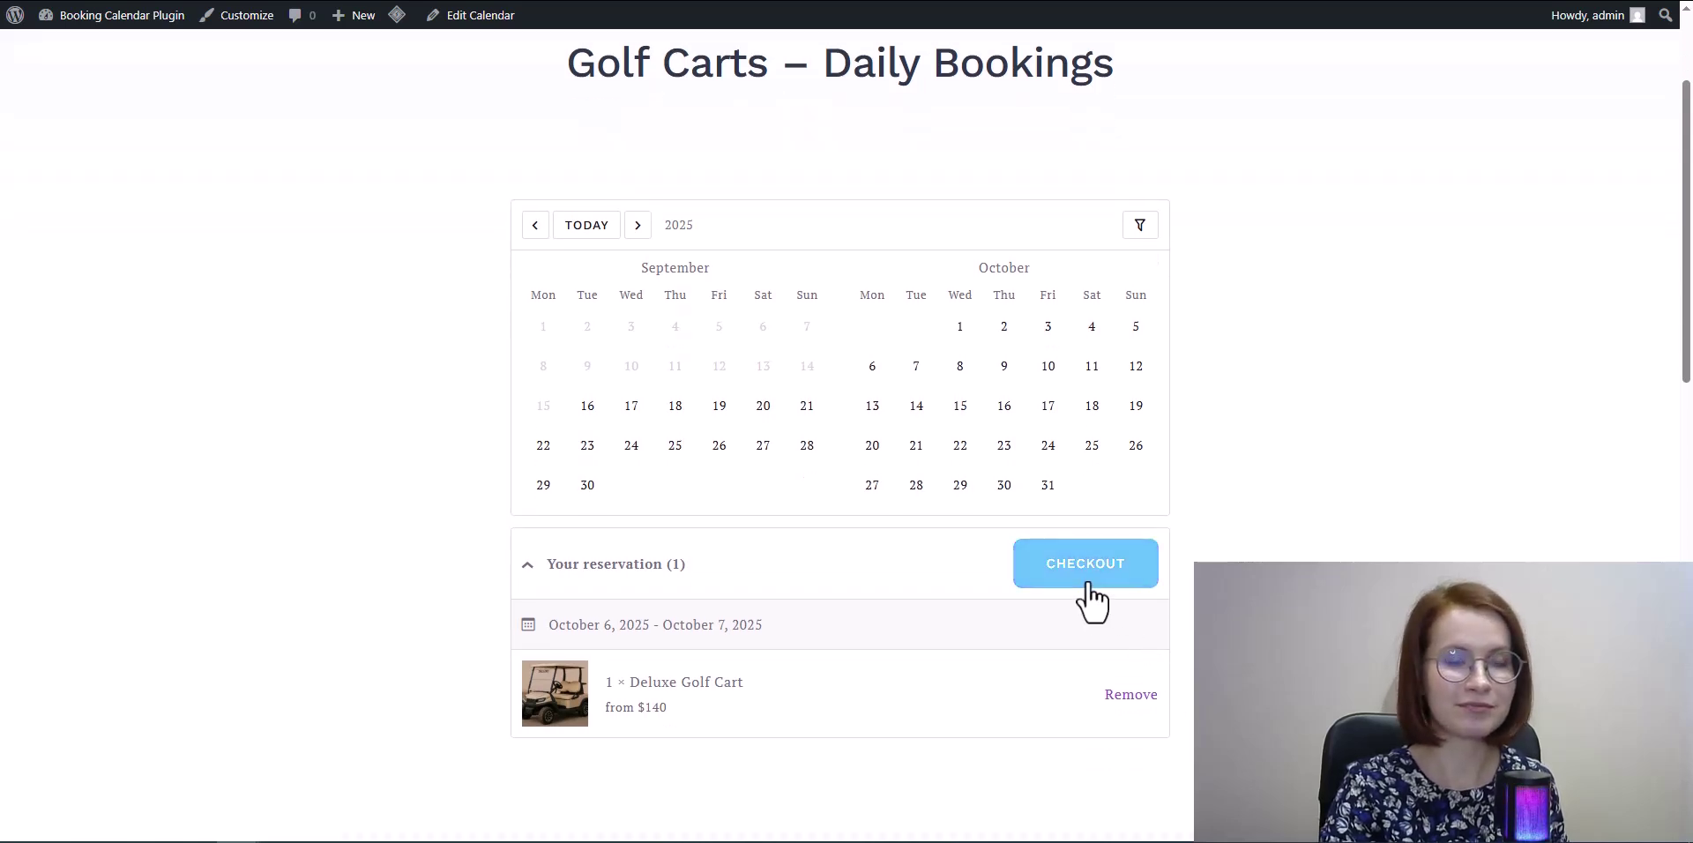
left_click(1088, 577)
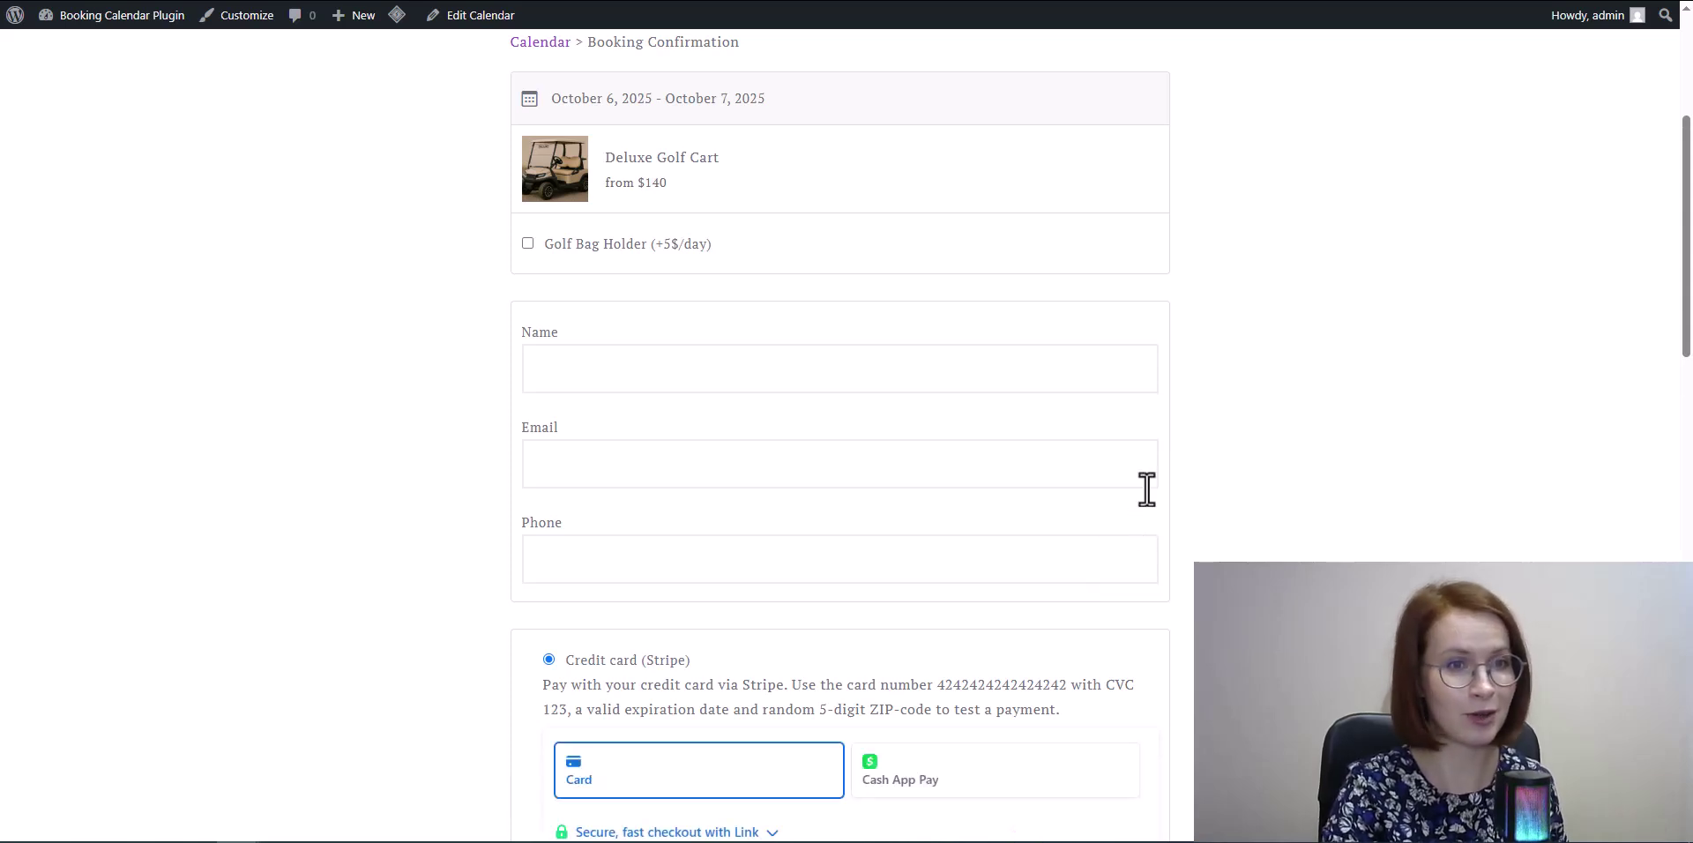
Add the Golf Bag Holder extra and fill in the customer's name, email and phone number
left_click(527, 244)
left_click(611, 377)
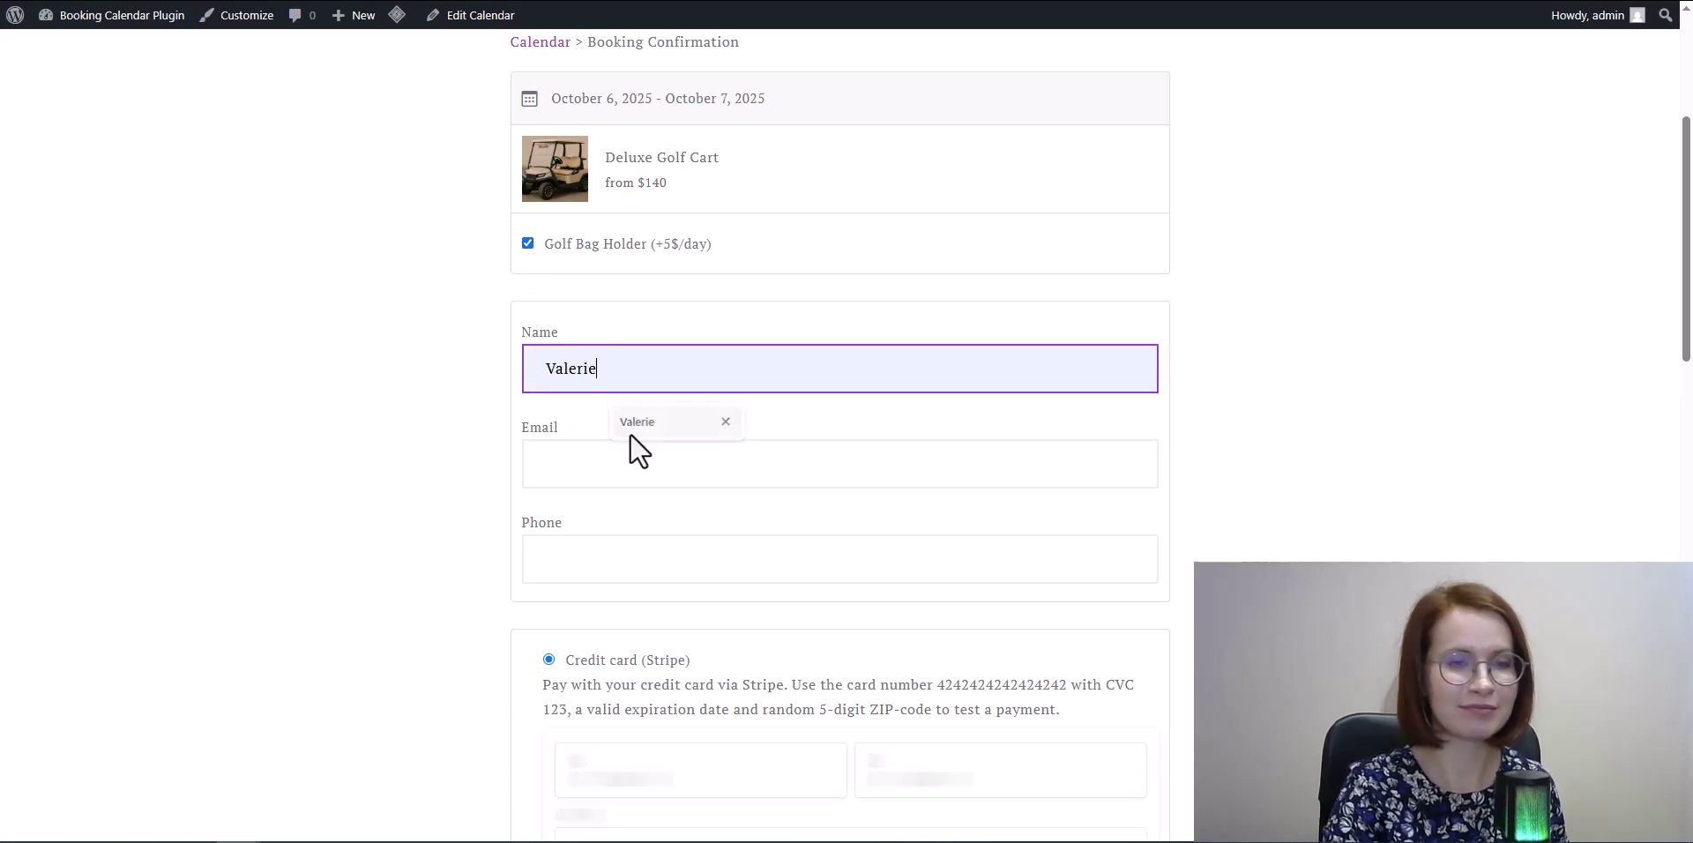
left_click(629, 432)
left_click(637, 465)
left_click(659, 526)
left_click(654, 559)
left_click(669, 618)
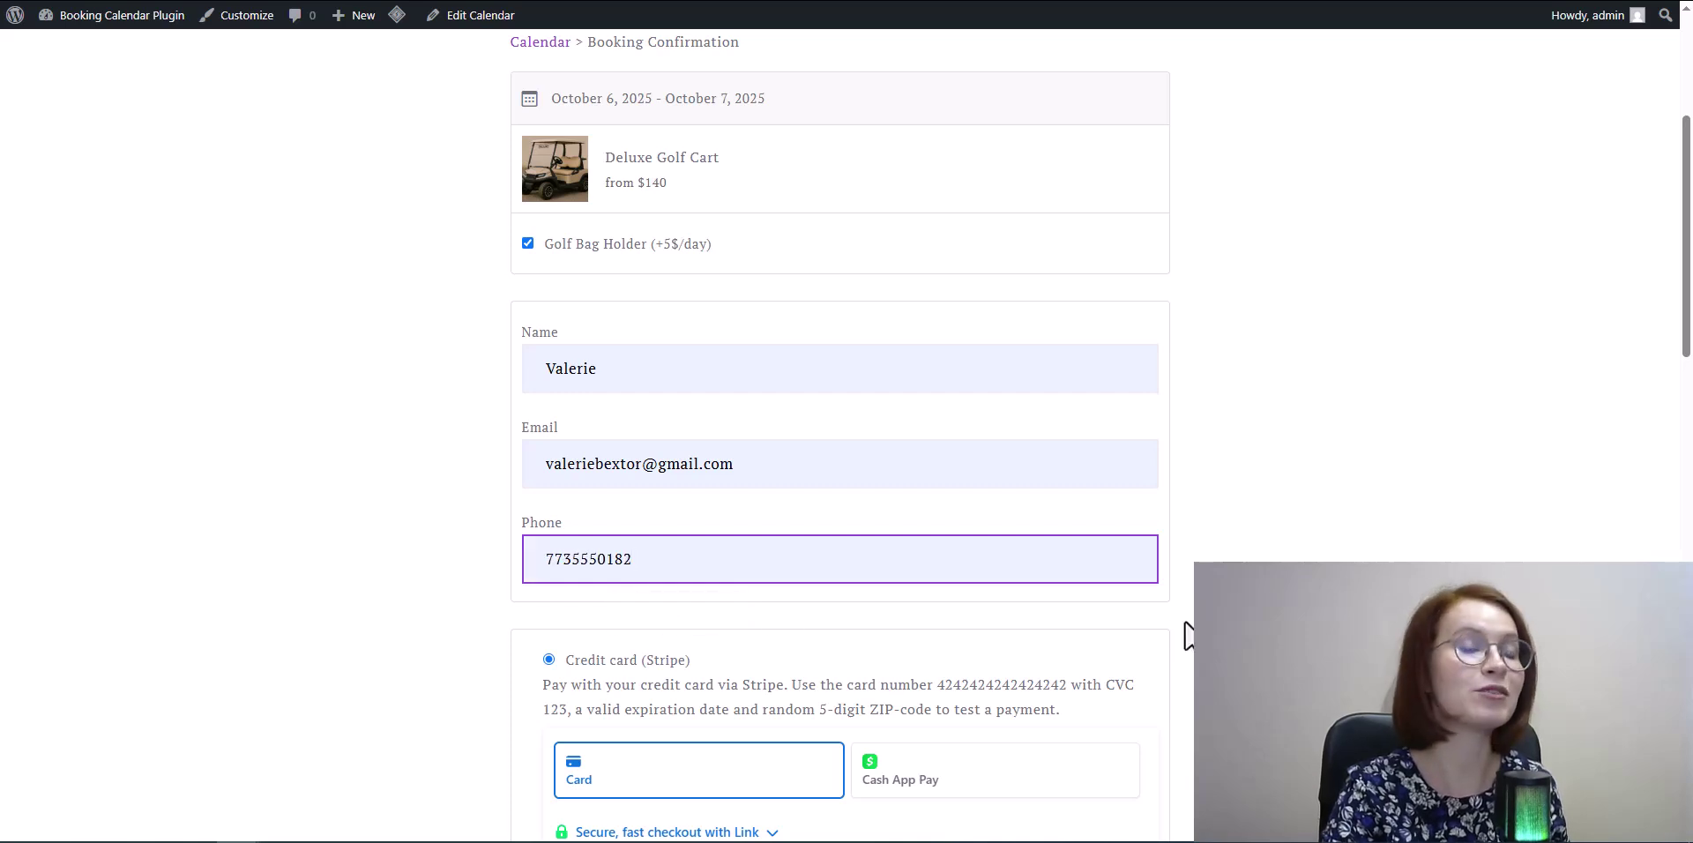
Copy the test card number from the Stripe payment description into the Card number field
scroll(1186, 635, "down", 1)
scroll(1186, 635, "down", 3)
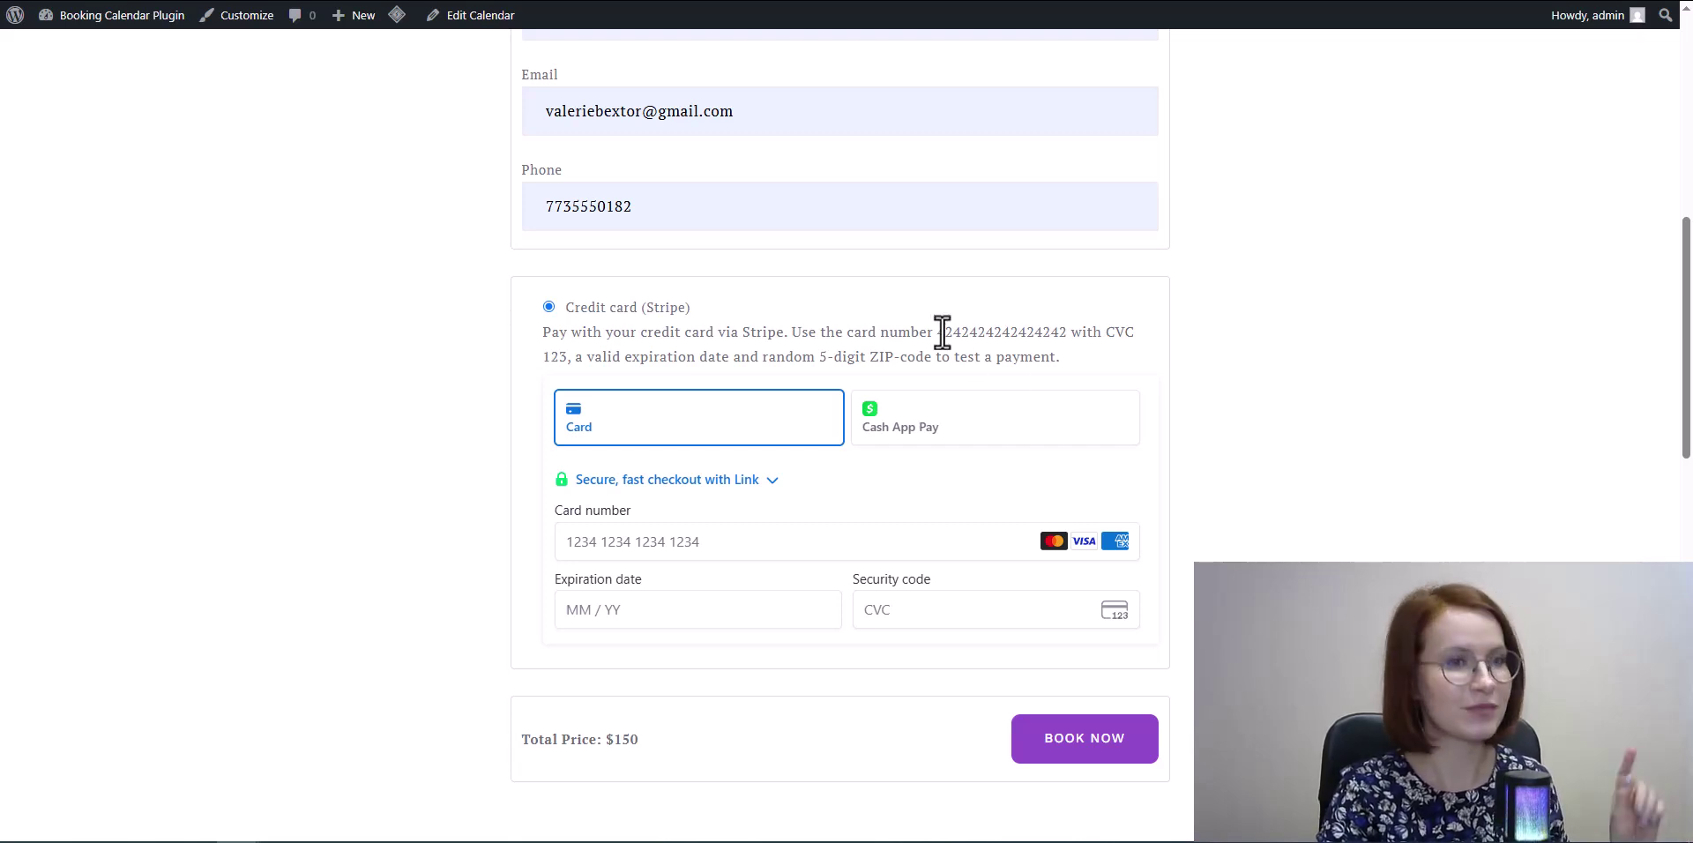
left_click_drag(937, 332, 1063, 342)
right_click(1091, 357)
left_click(1109, 363)
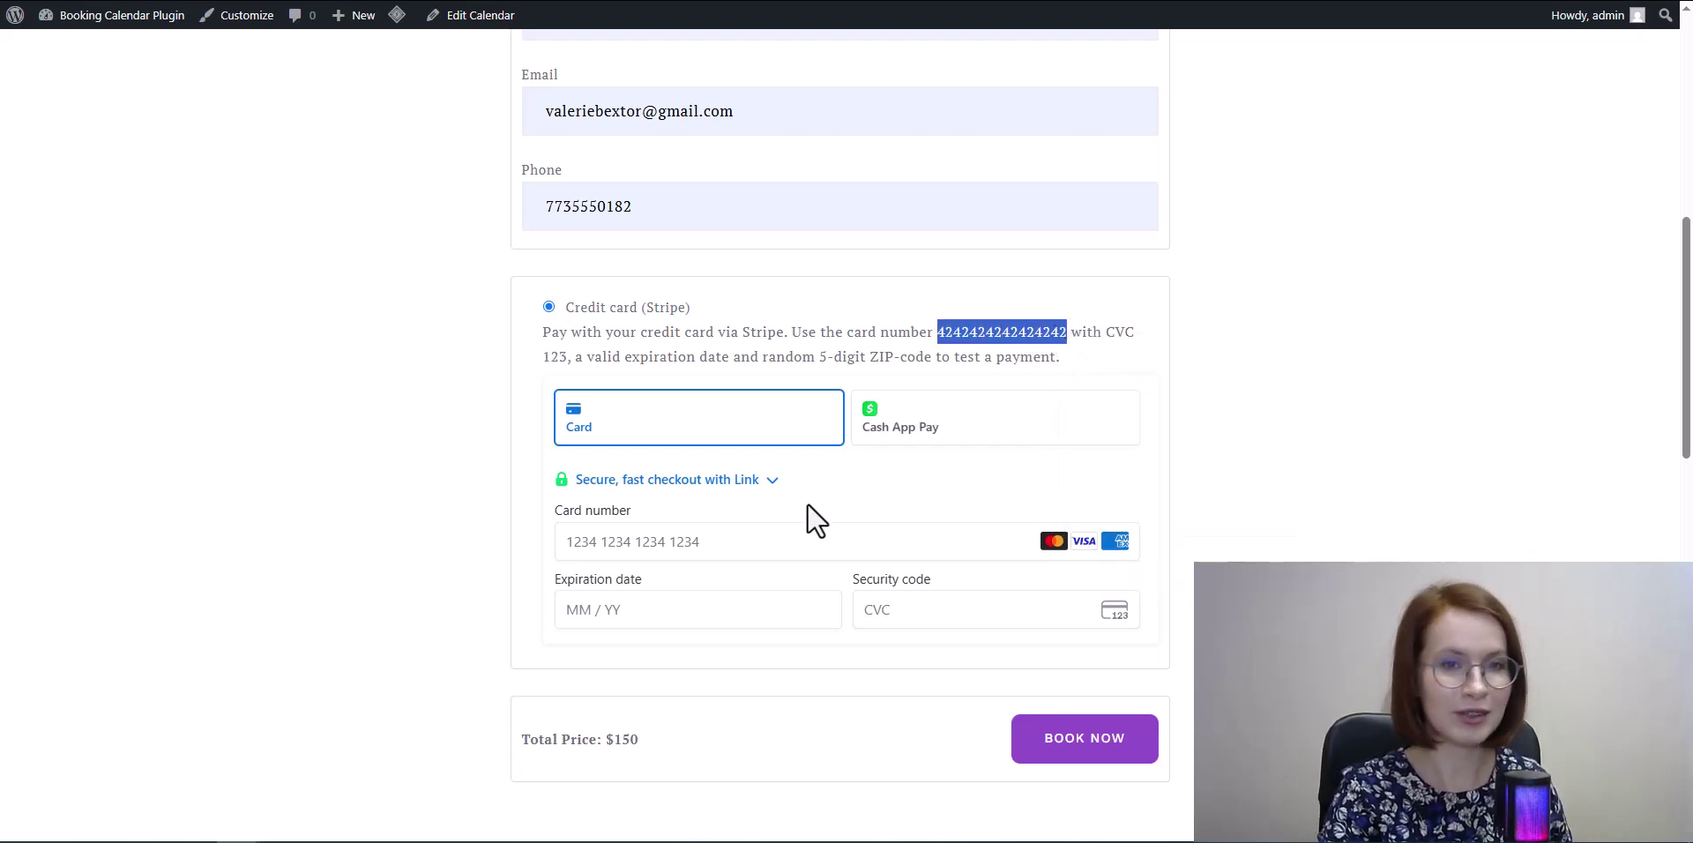
left_click(682, 540)
key("ctrl+v")
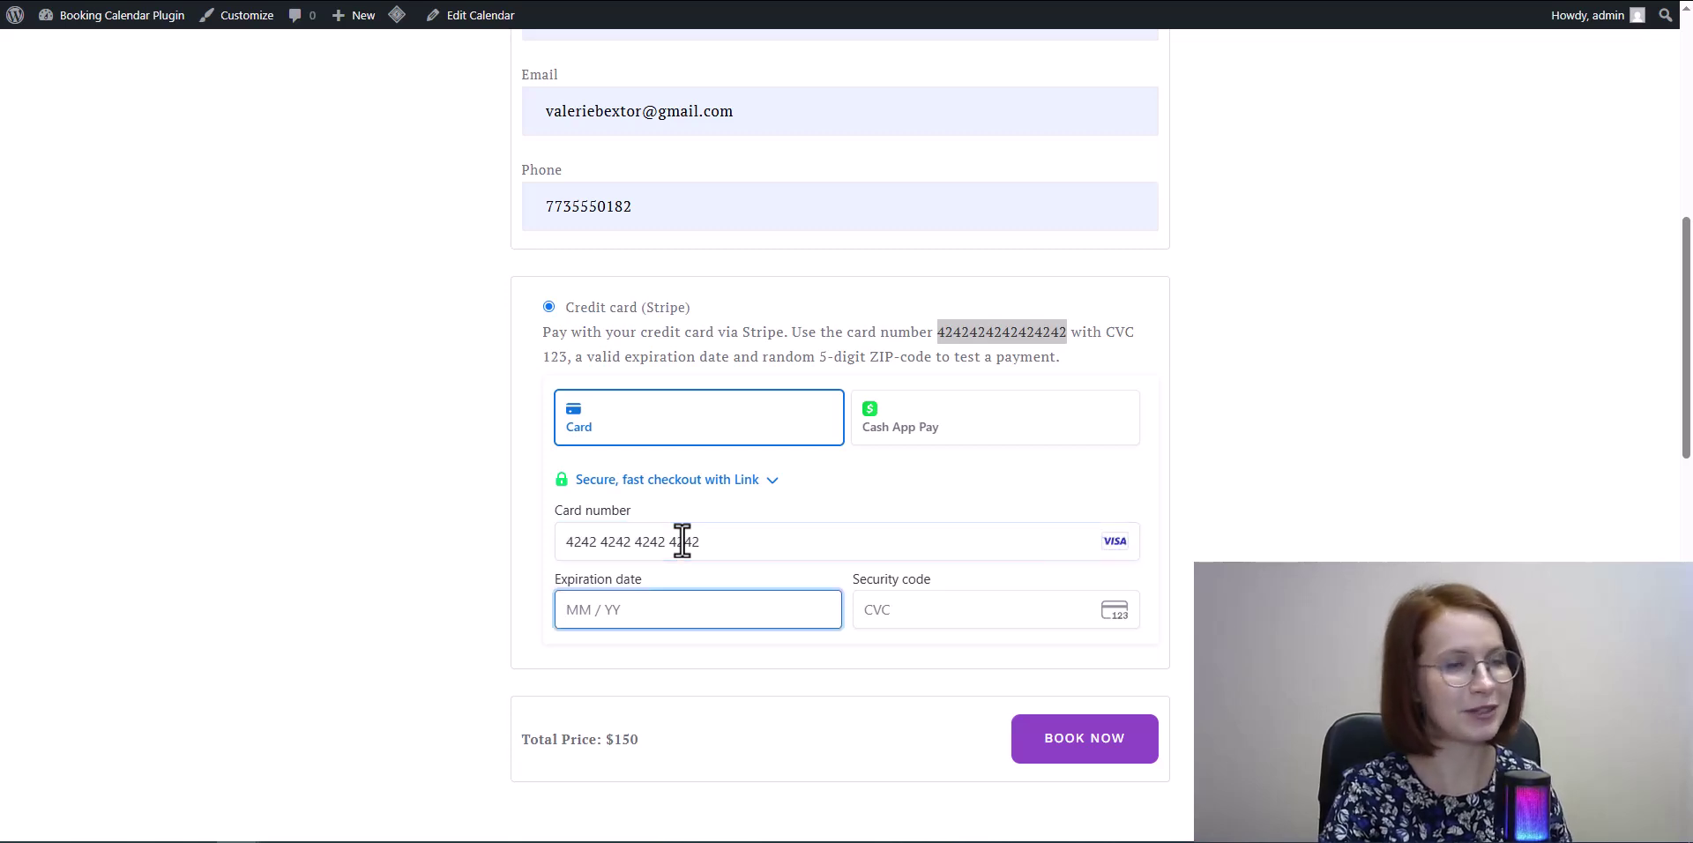
Enter the card's expiration date and security code, and submit the booking
type("0228")
type("123")
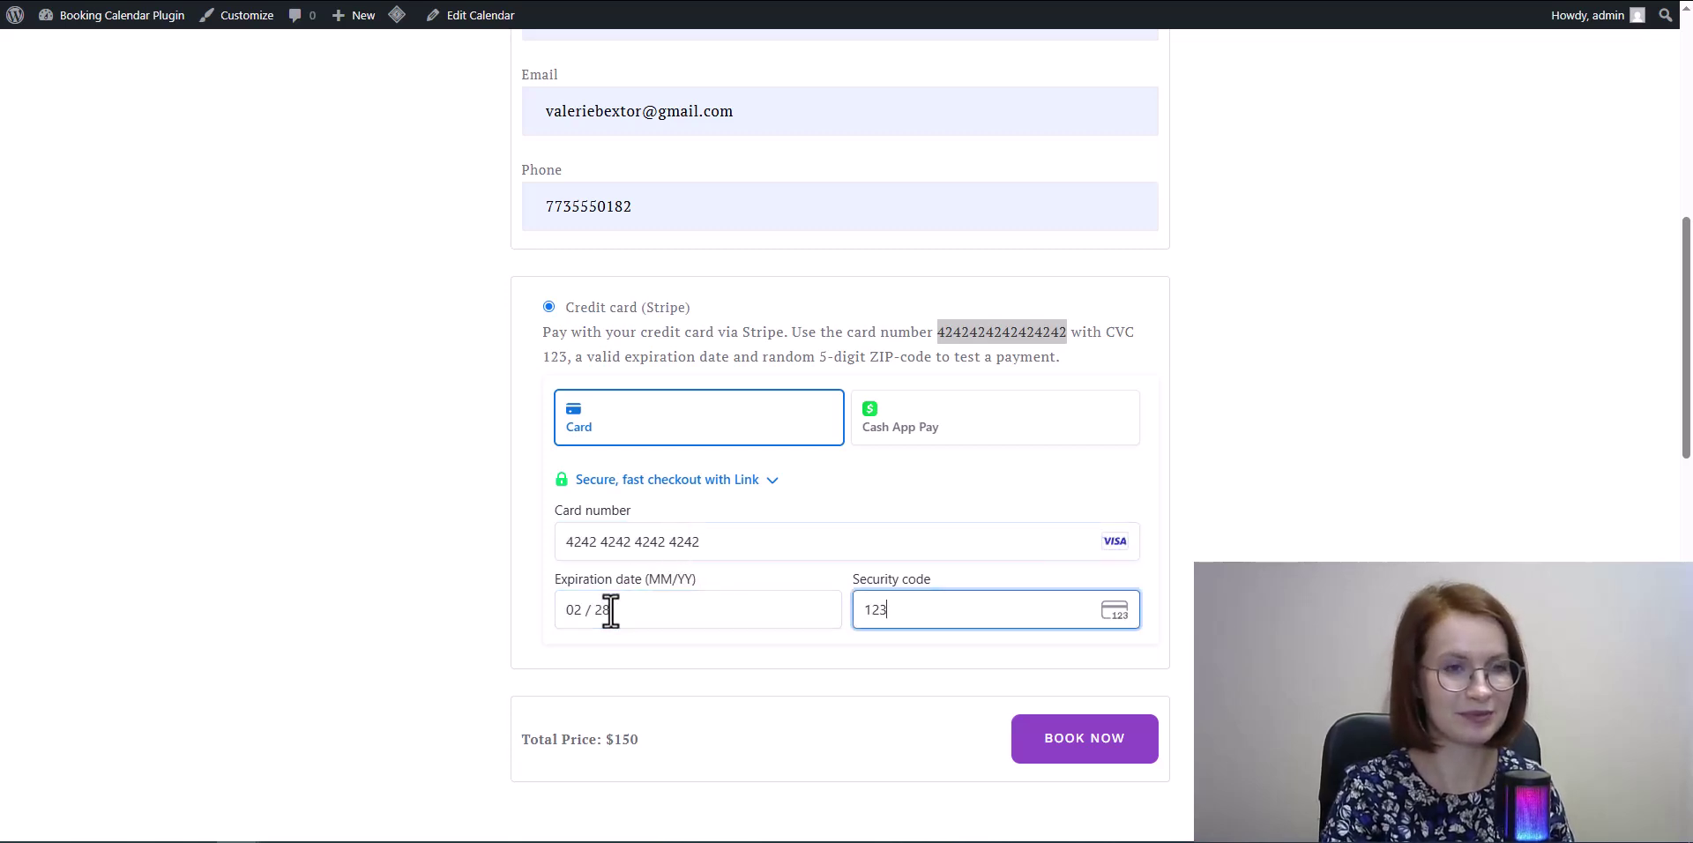
scroll(1190, 617, "down", 3)
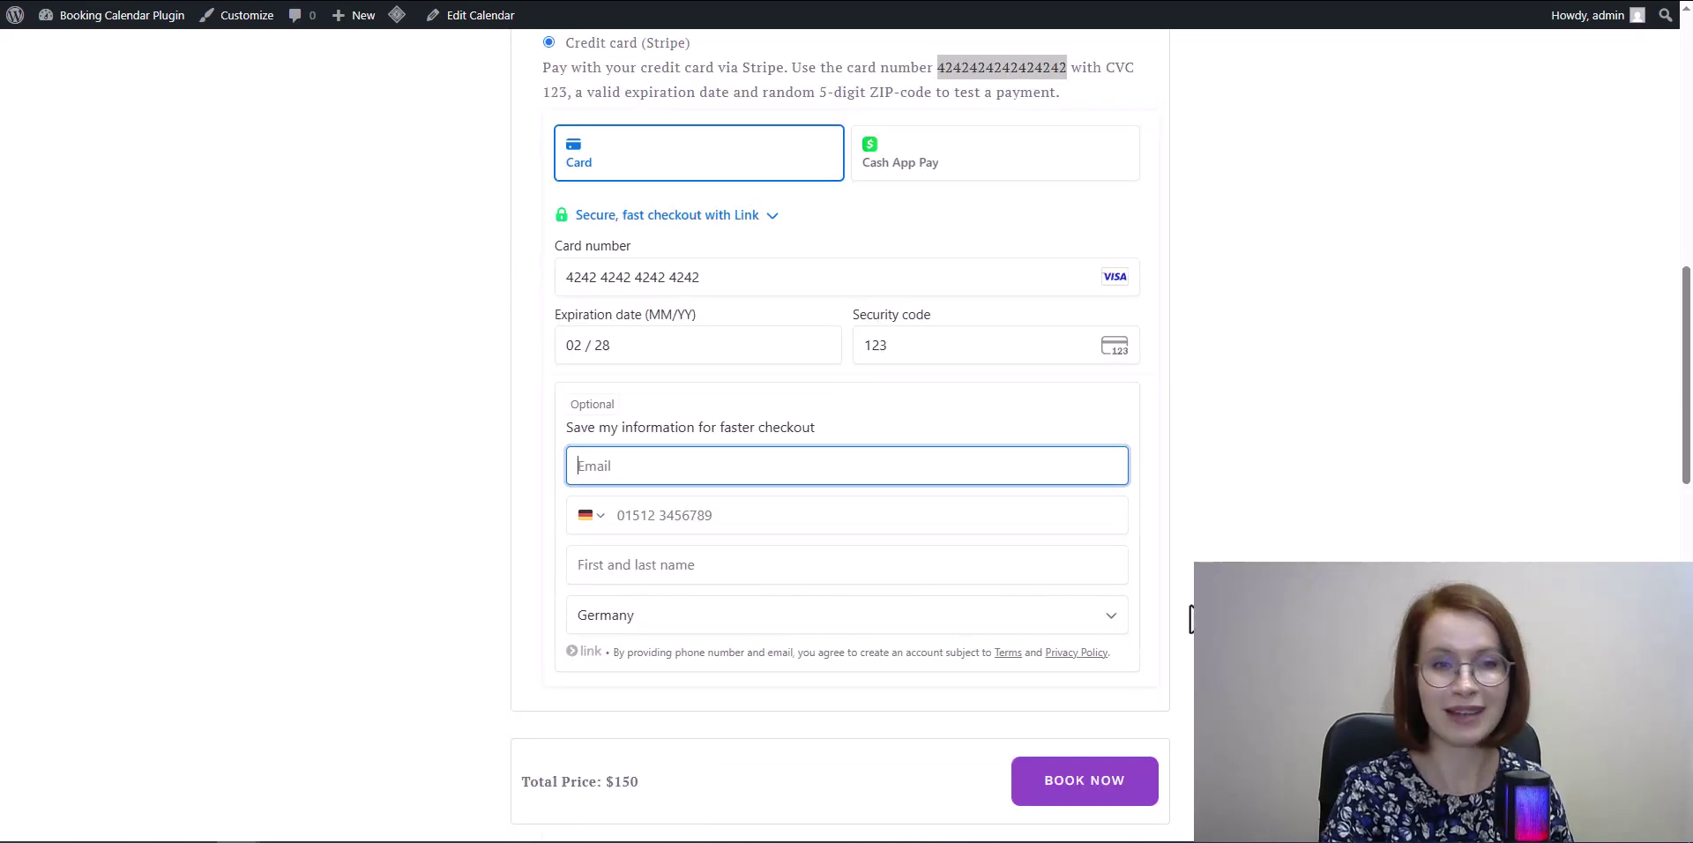
left_click(1093, 785)
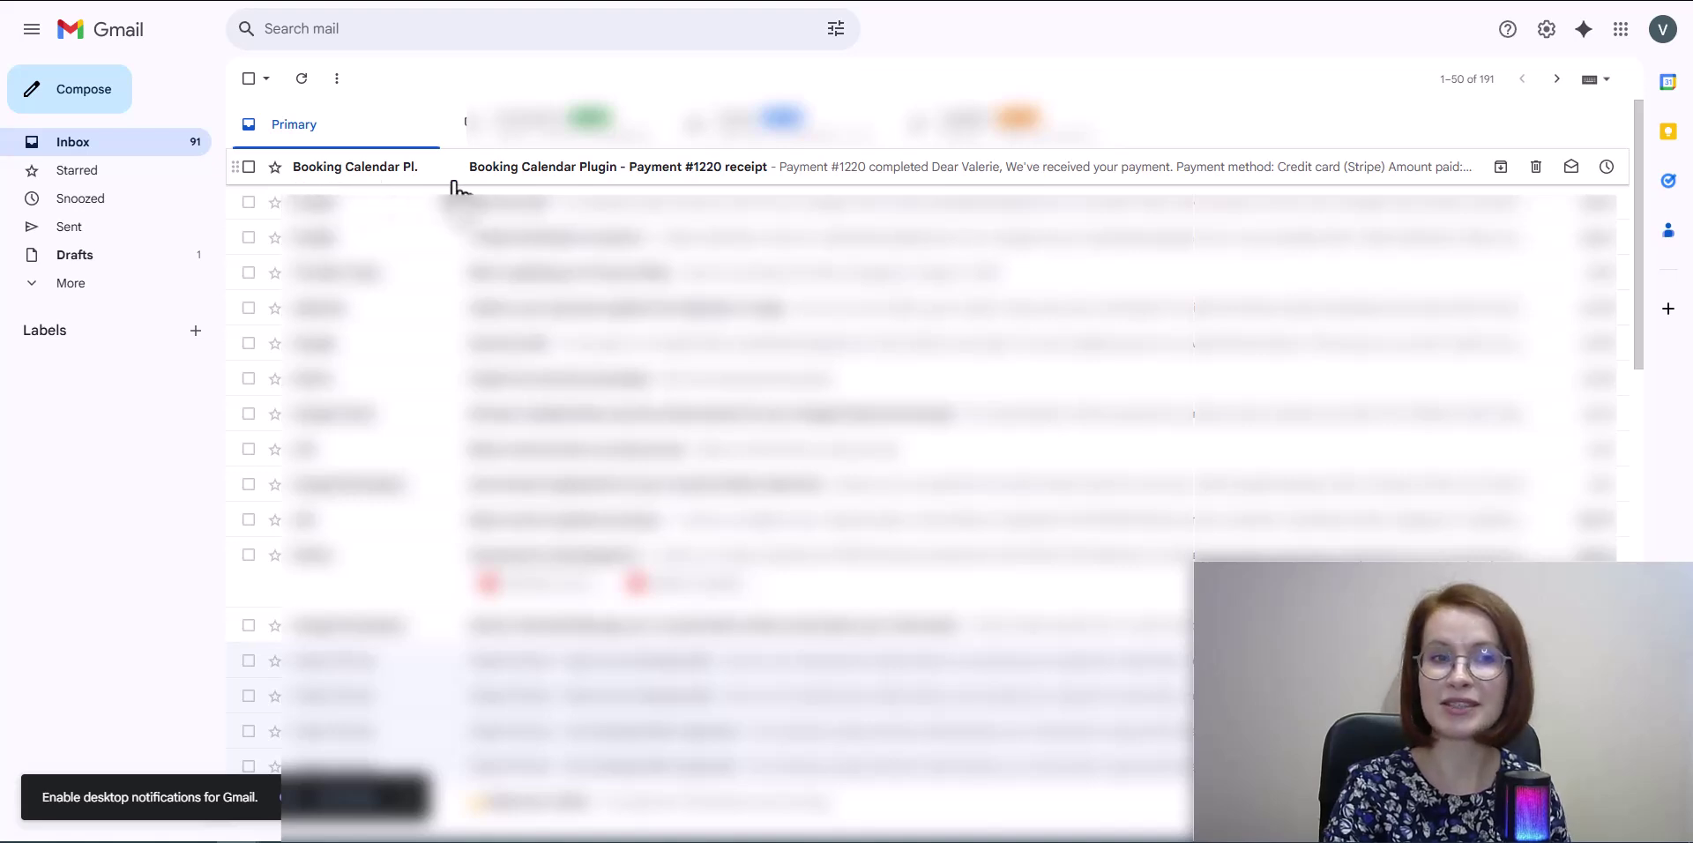
Switch to Gmail and open the payment receipt email for the Deluxe Golf Cart booking
left_click(633, 170)
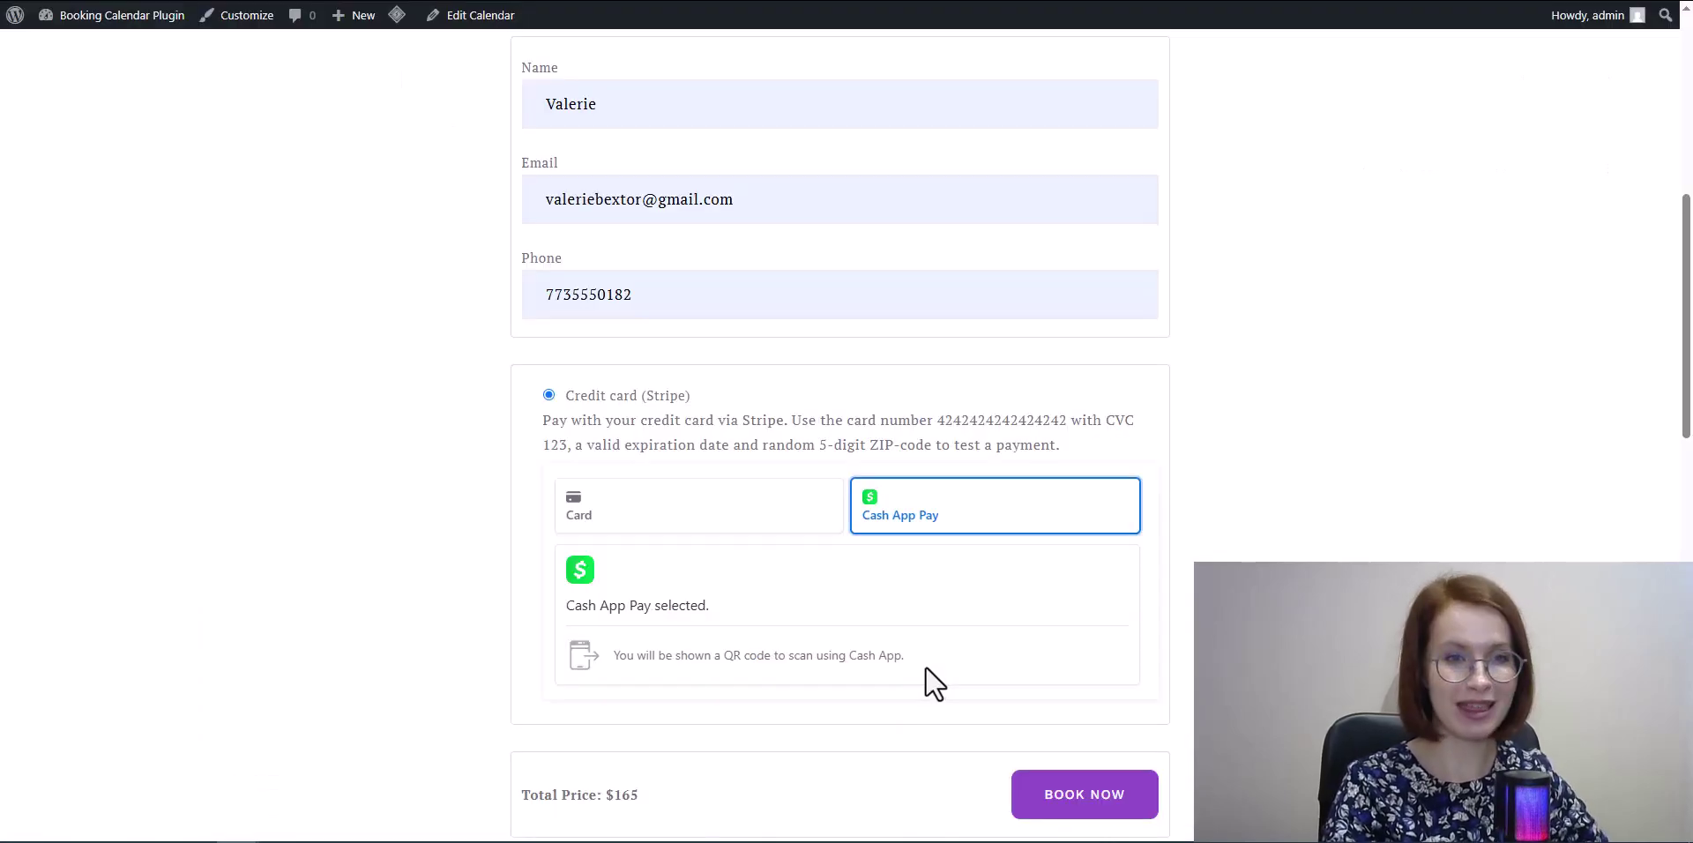
Submit the Standard Golf Cart booking with Cash App Pay, simulating the QR code scan and completing the test payment
left_click(1078, 824)
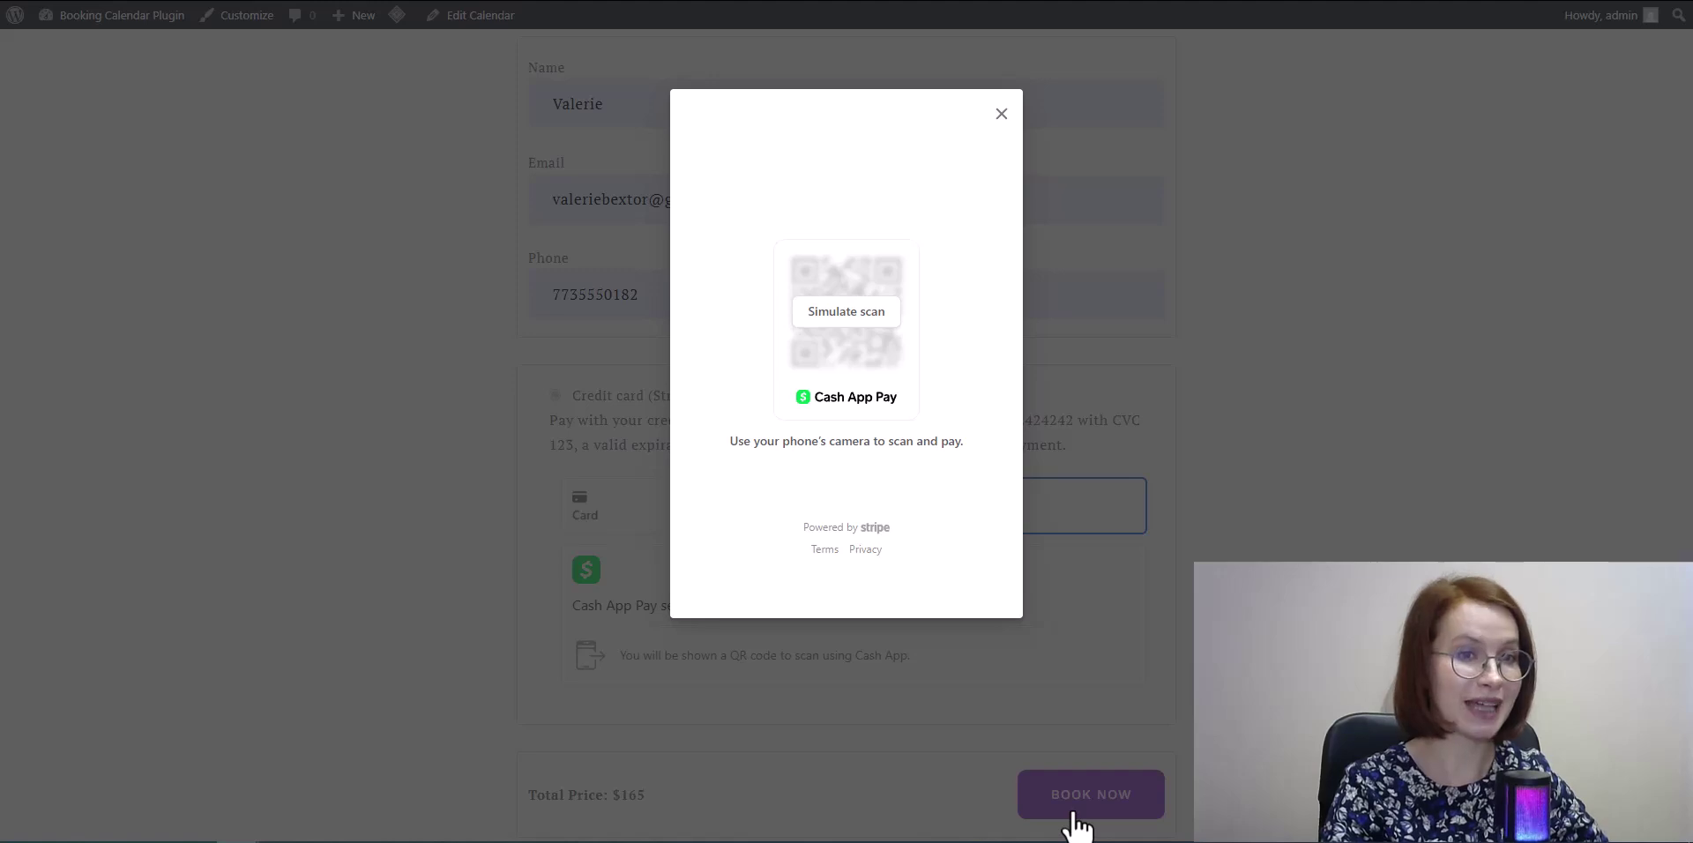
left_click(833, 324)
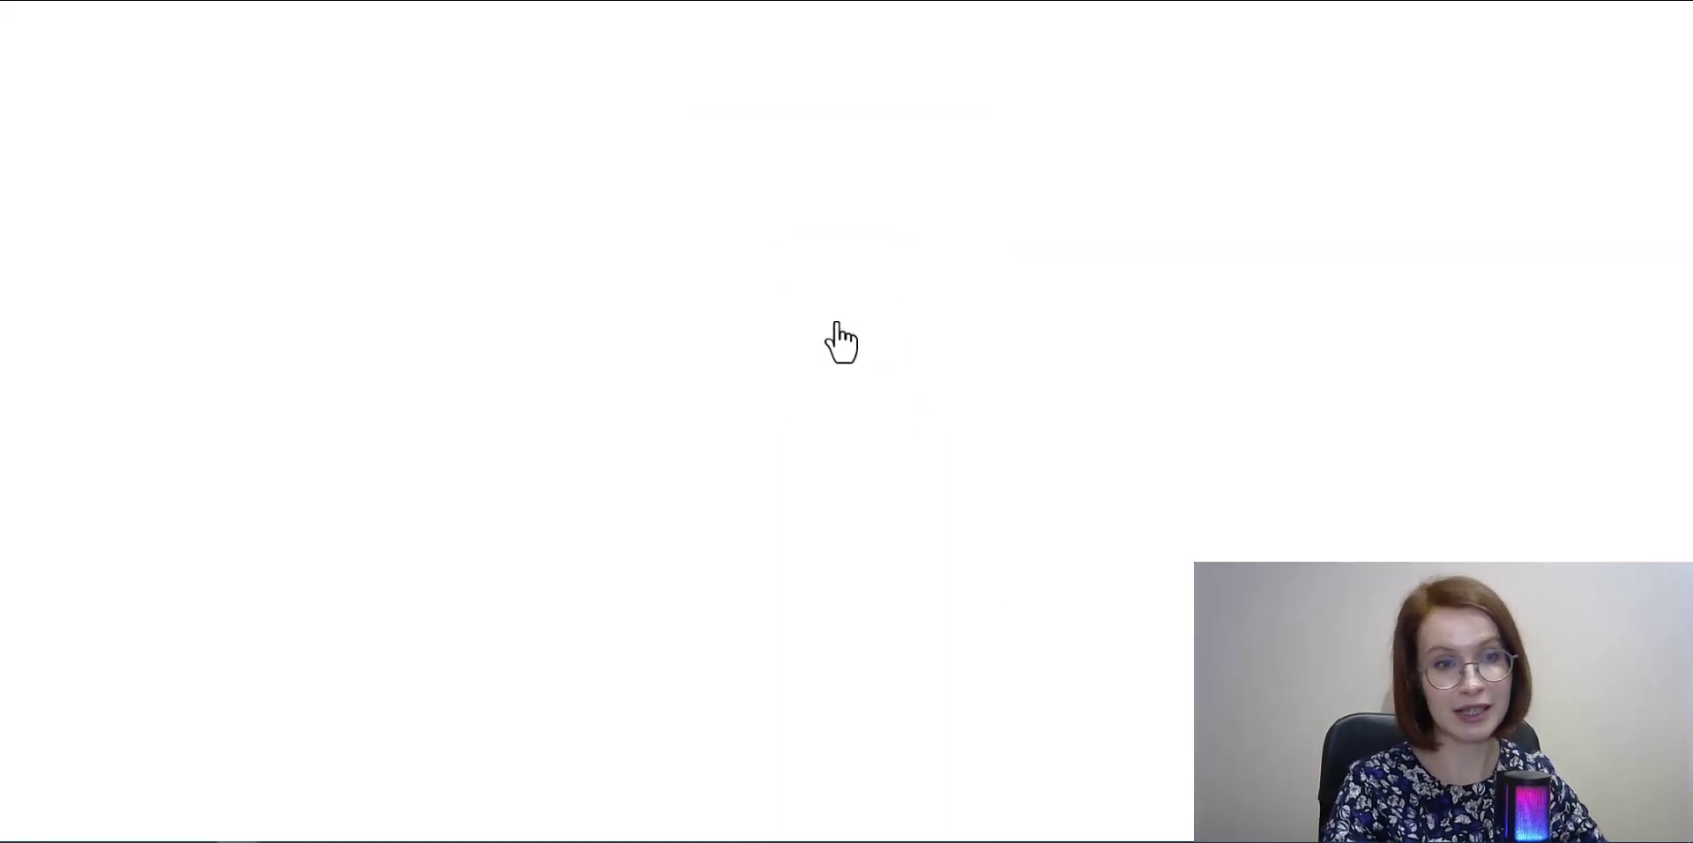
left_click(915, 632)
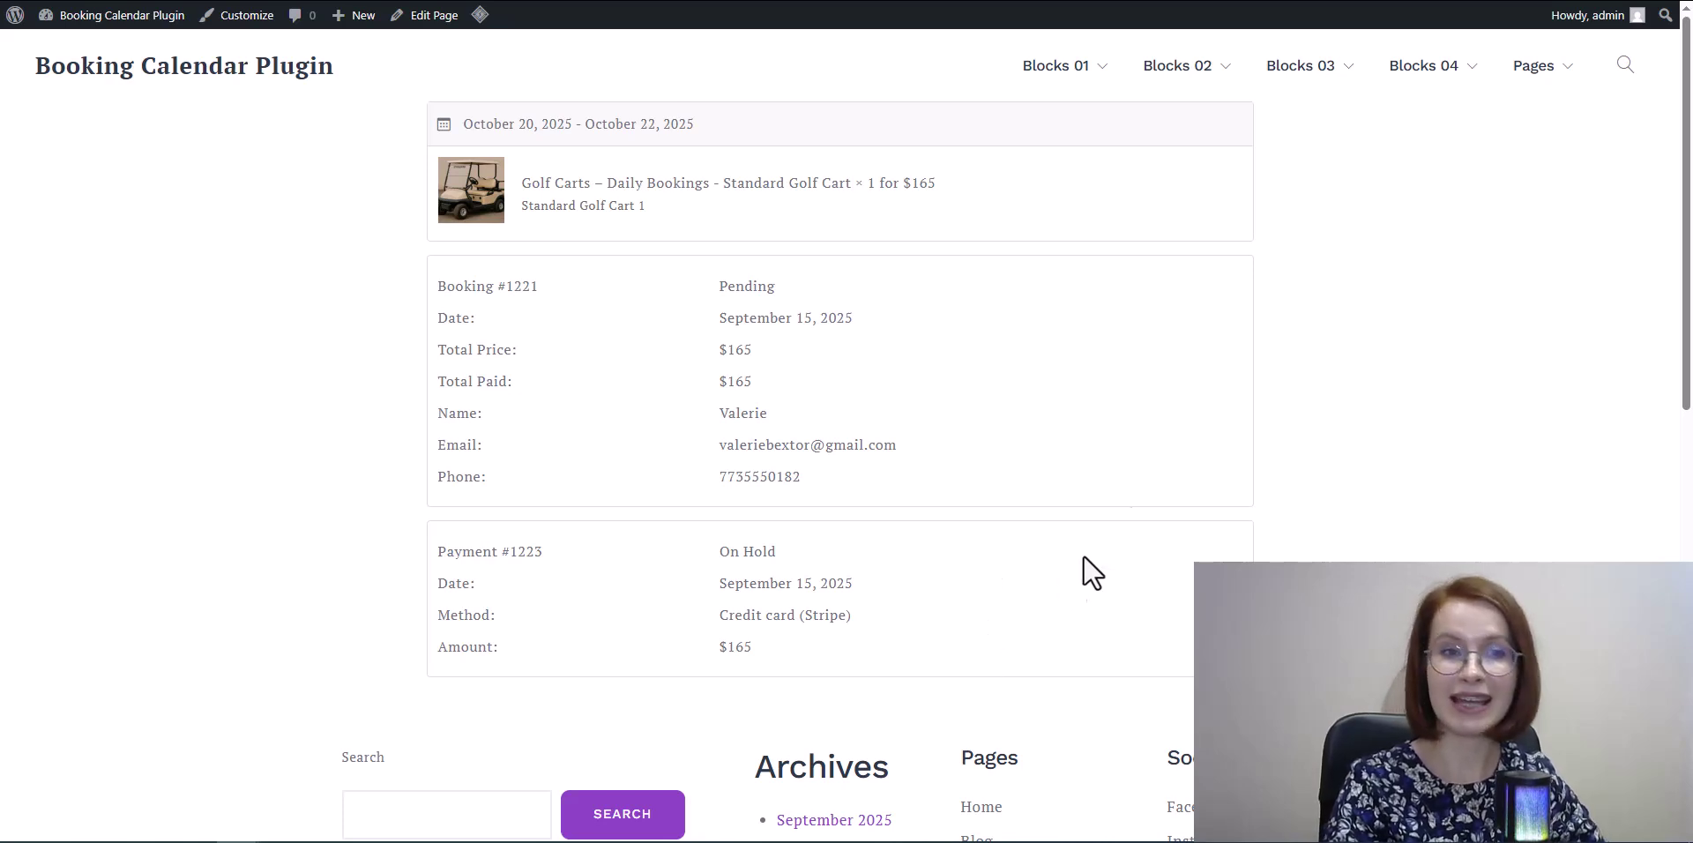
Return to the Gmail inbox and open the newest payment receipt email, for the Cash App Pay booking
left_click(242, 1)
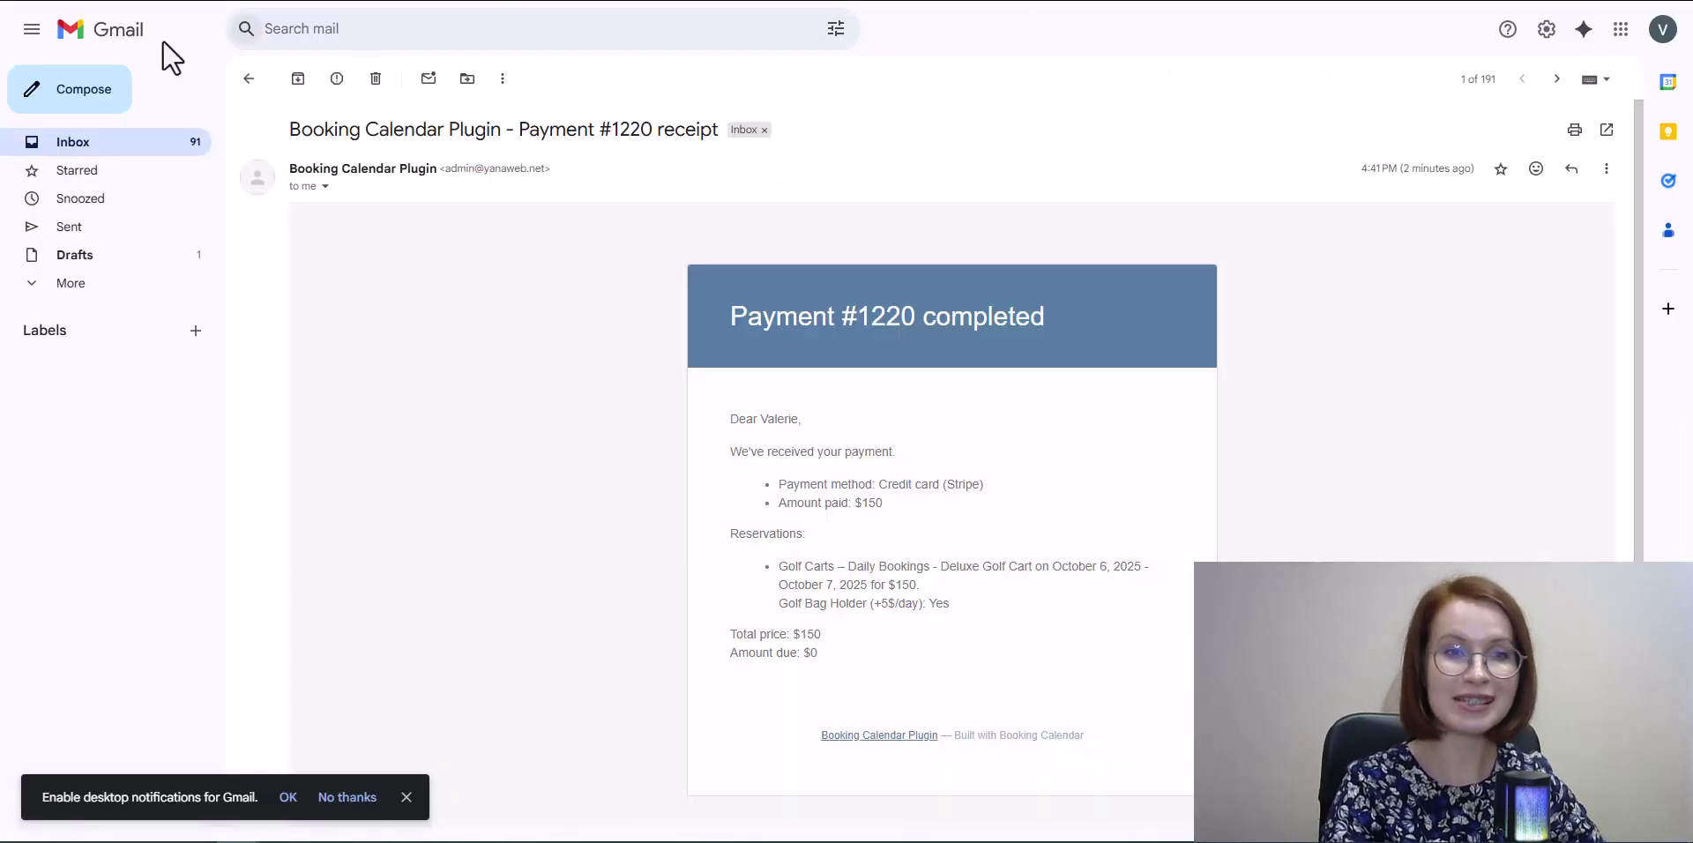
left_click(33, 4)
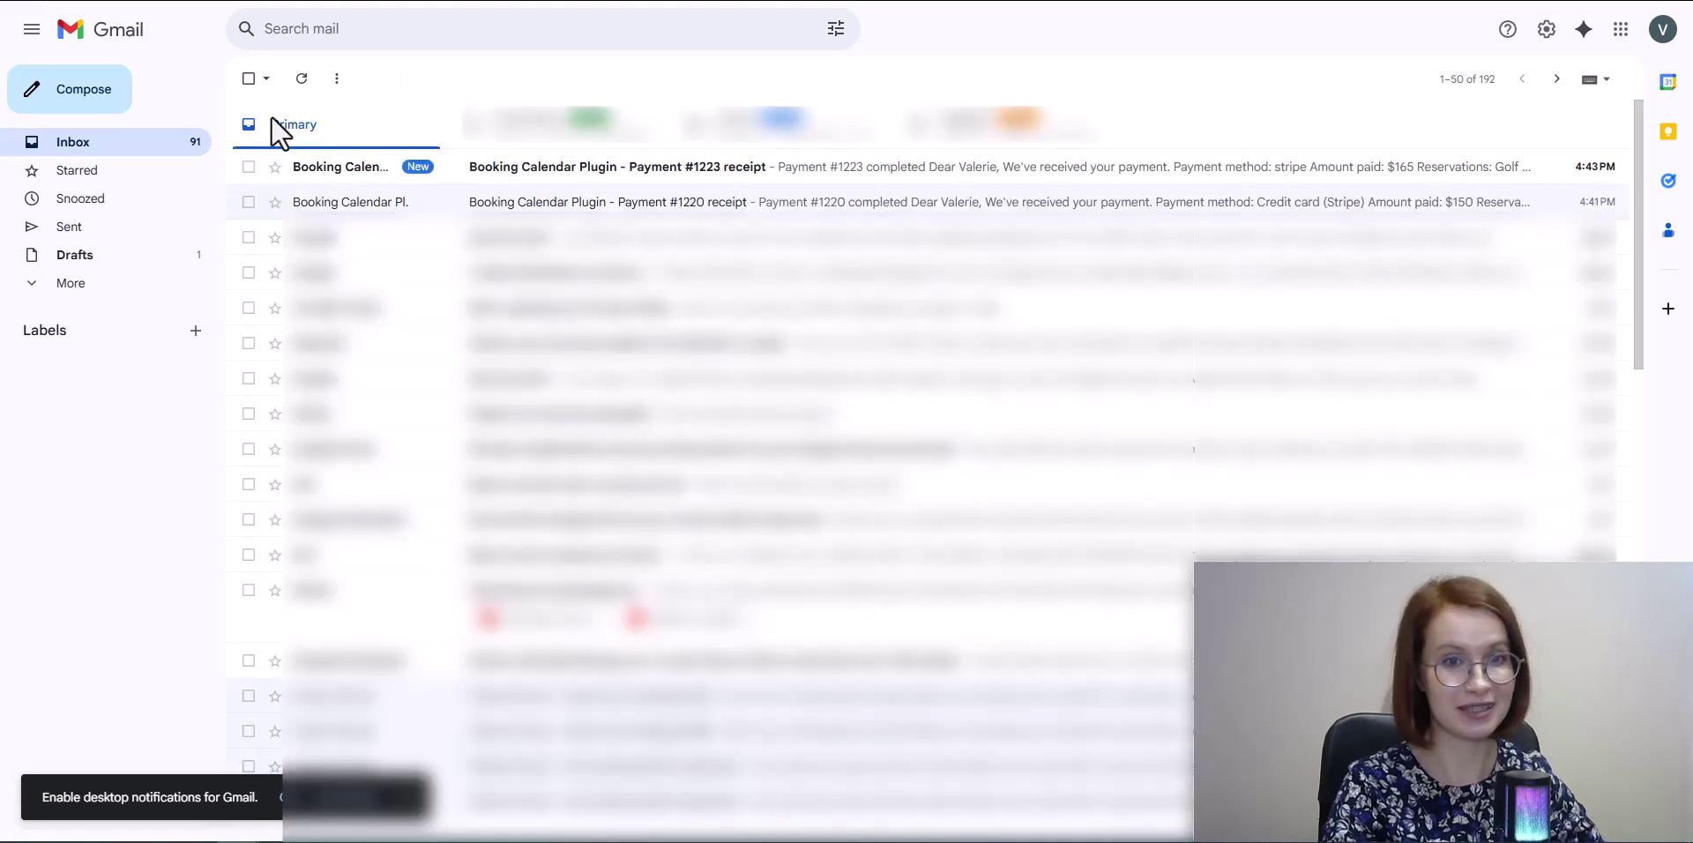
left_click(491, 181)
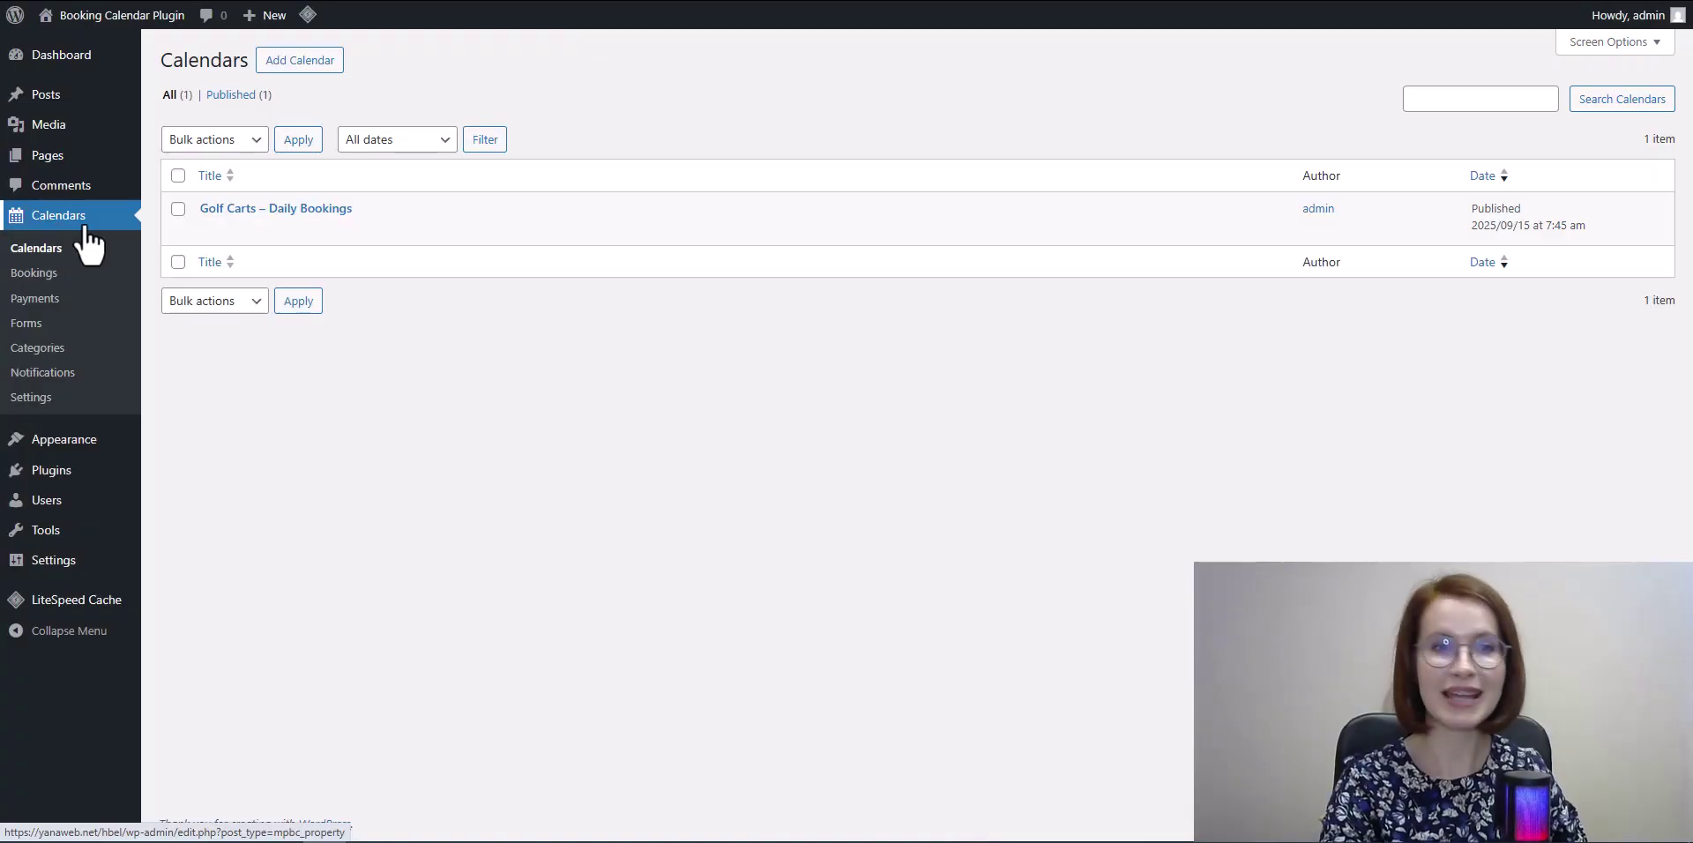
In the WordPress admin, review the newest booking and its linked payment details, and open the list of all payments
left_click(25, 280)
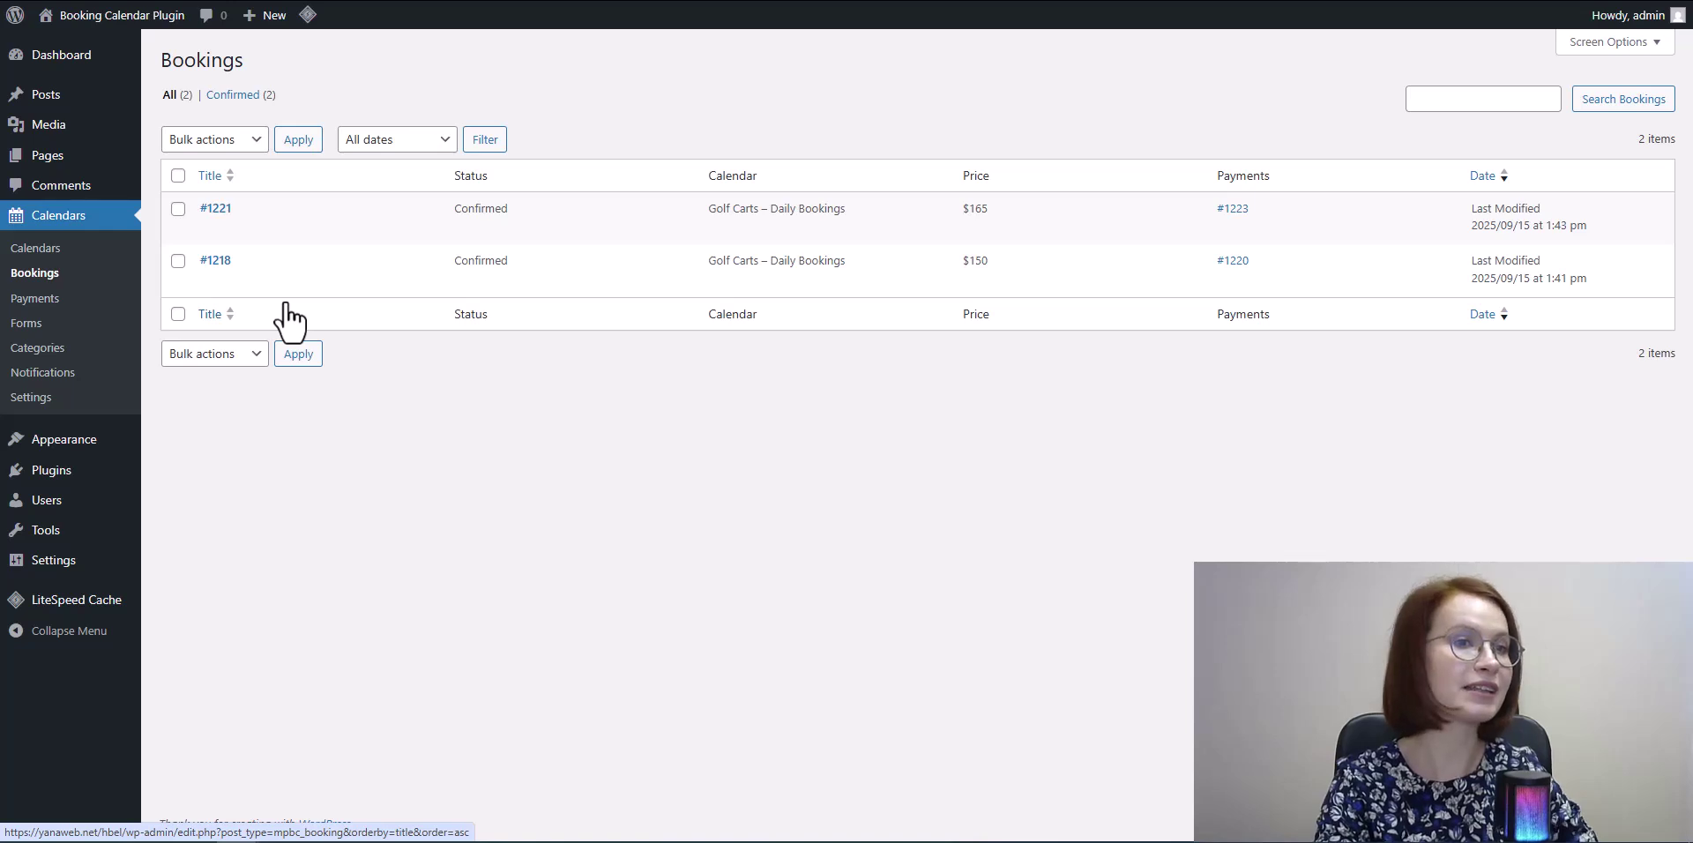
left_click(212, 208)
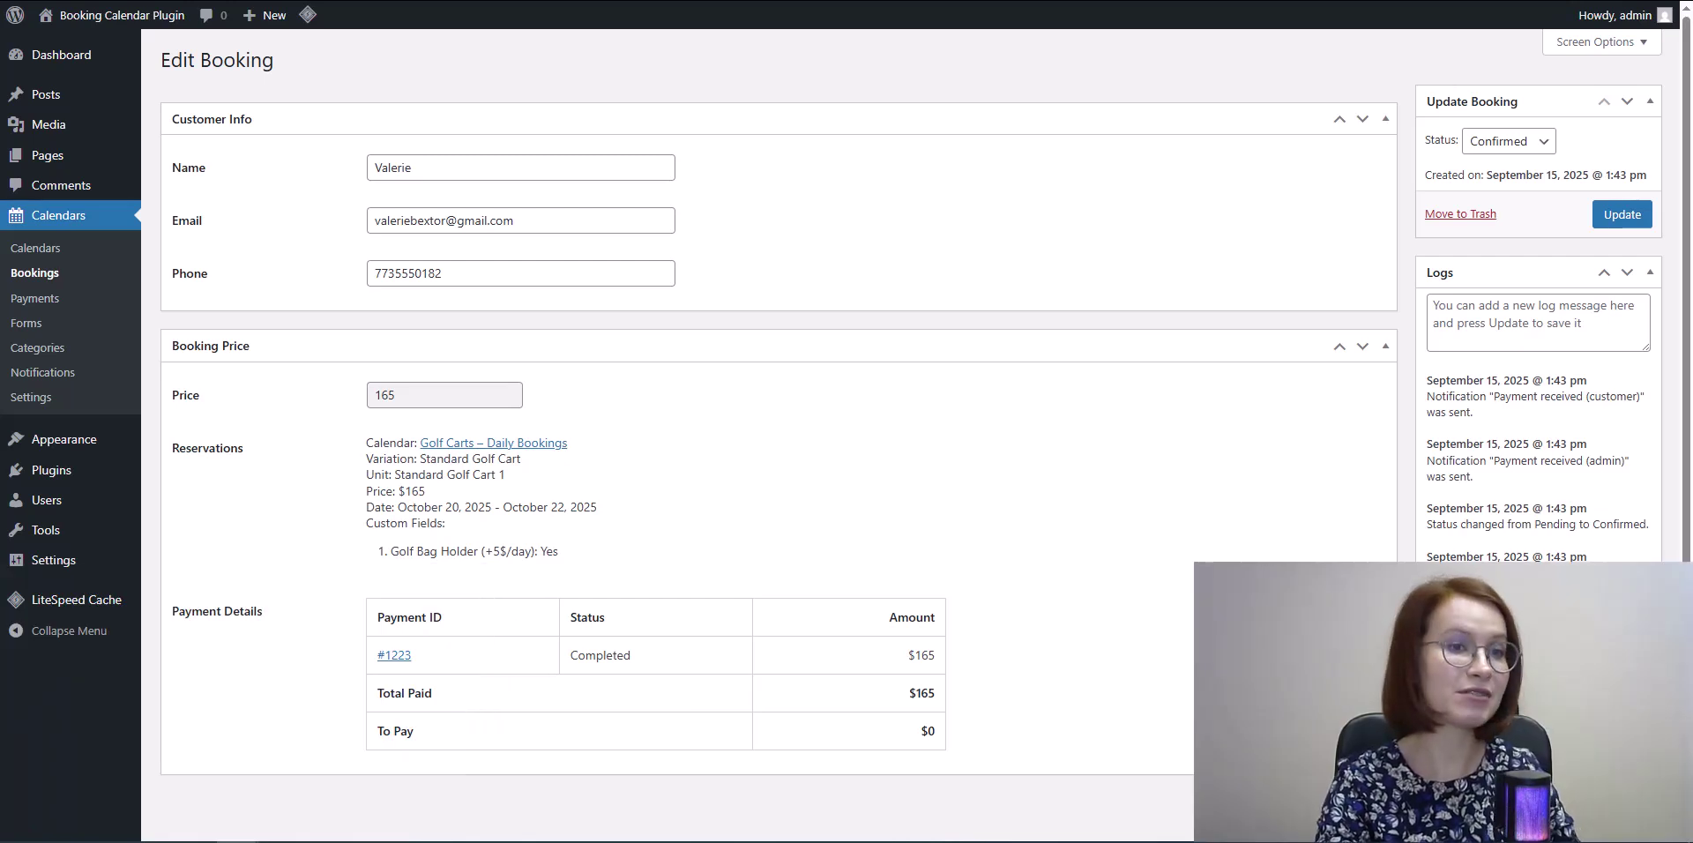
left_click(390, 659)
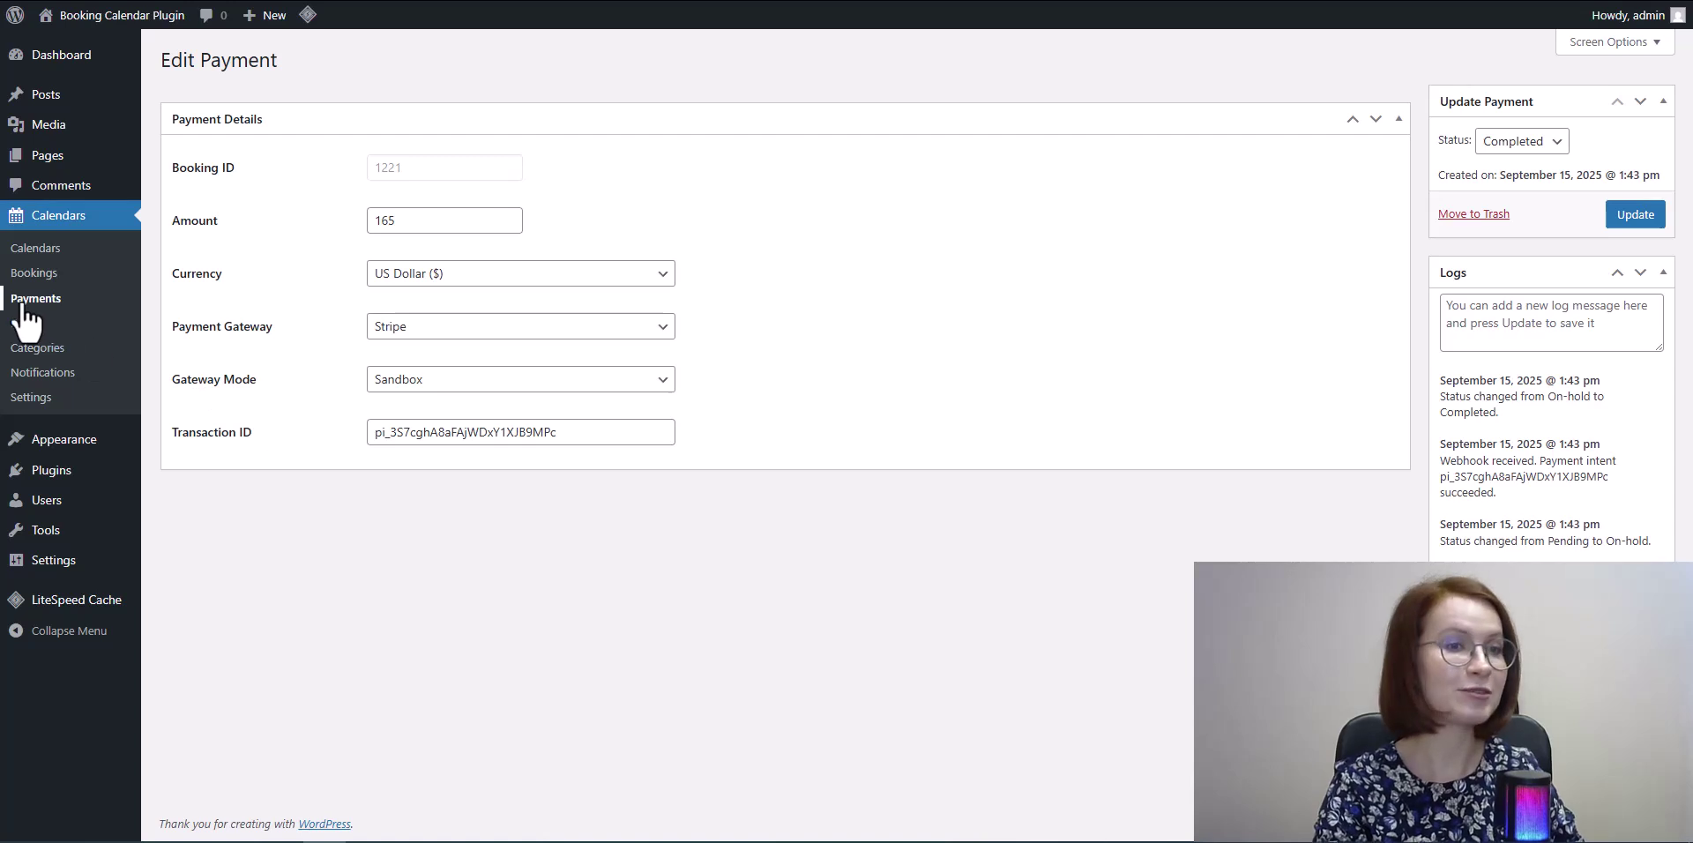
left_click(22, 306)
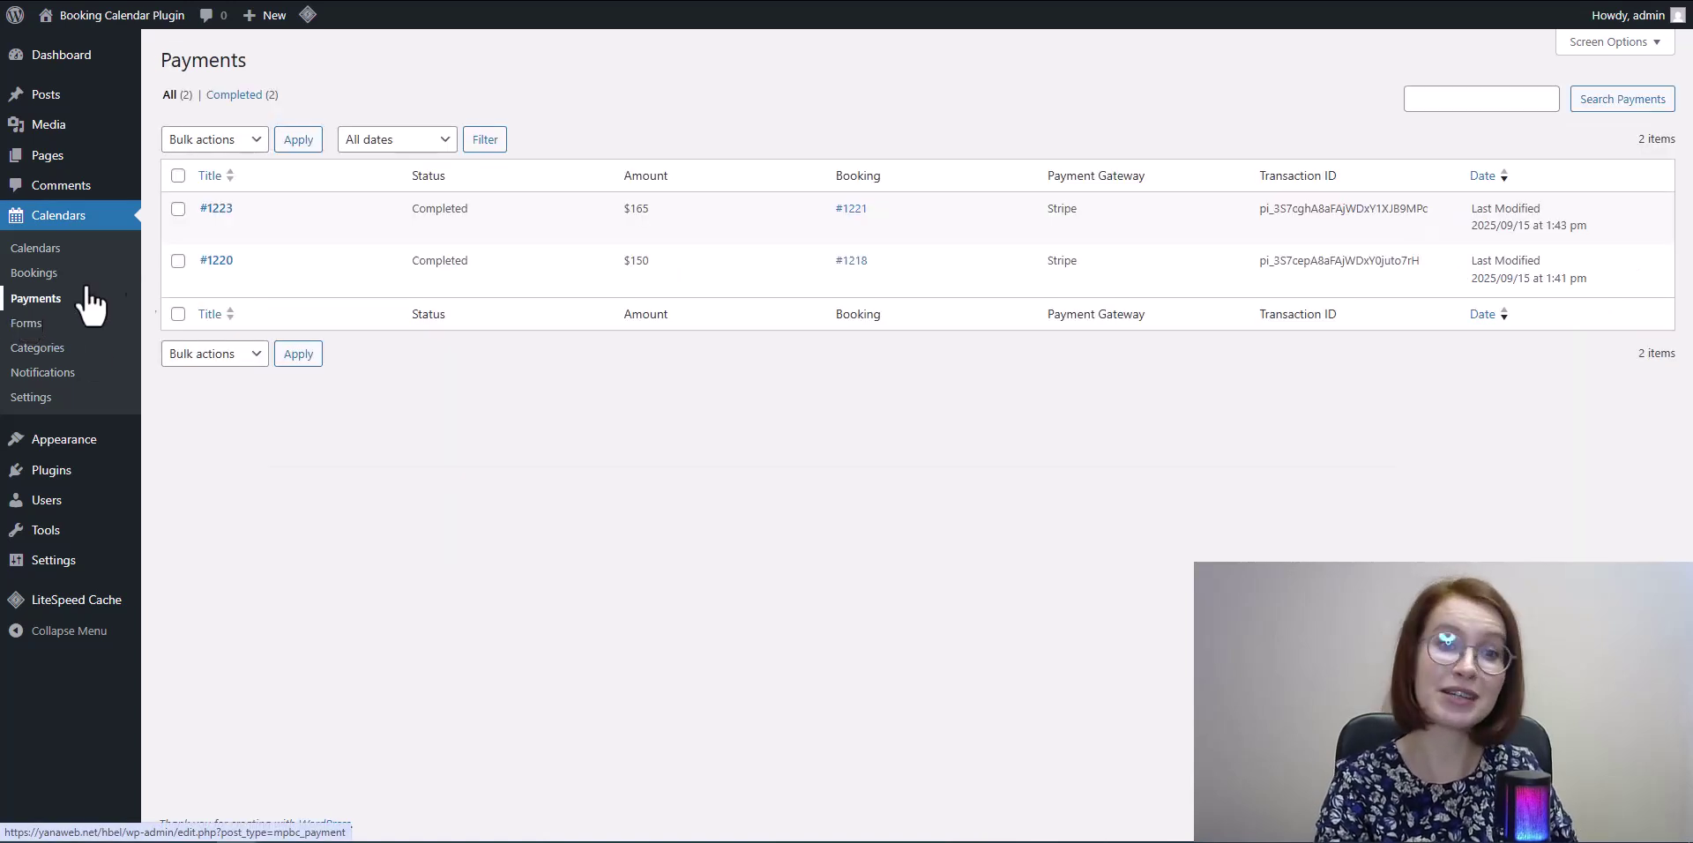